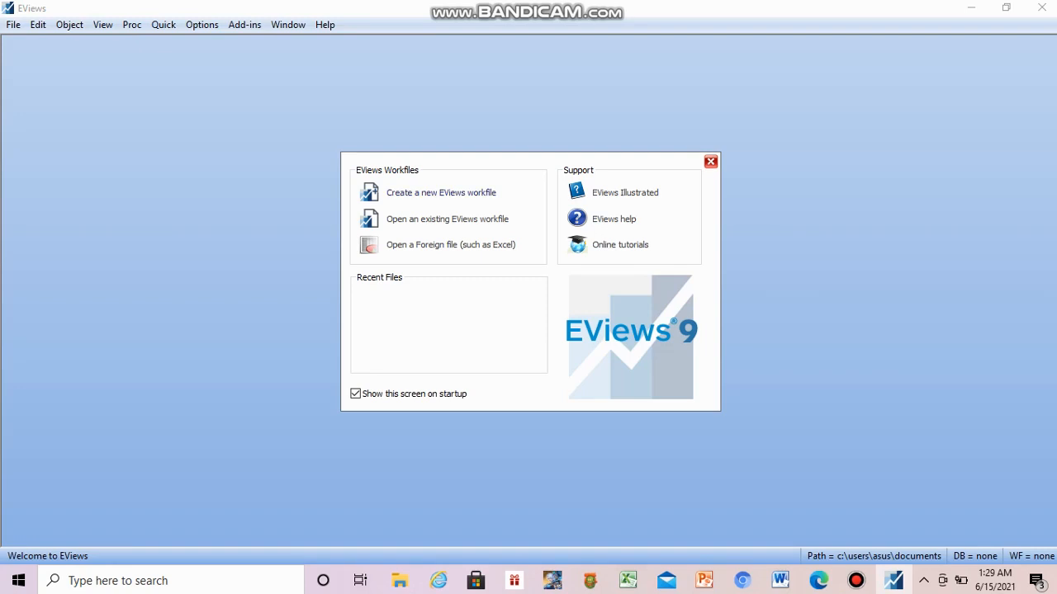
Step: Create an annual balanced panel workfile named data panel, from 2012 to 2016 with 9 cross sections
left_click(441, 192)
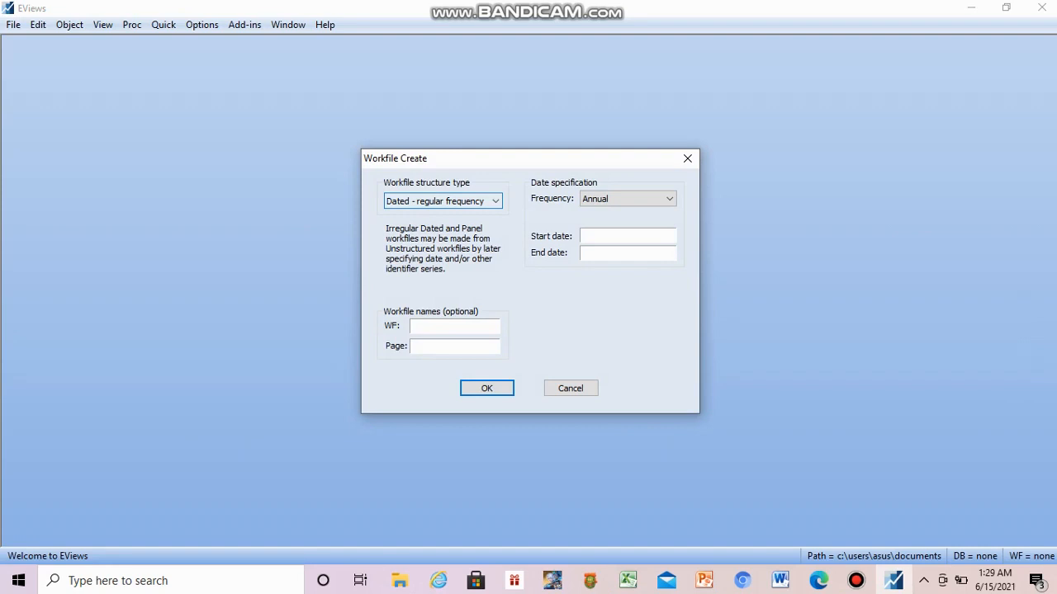
left_click(495, 201)
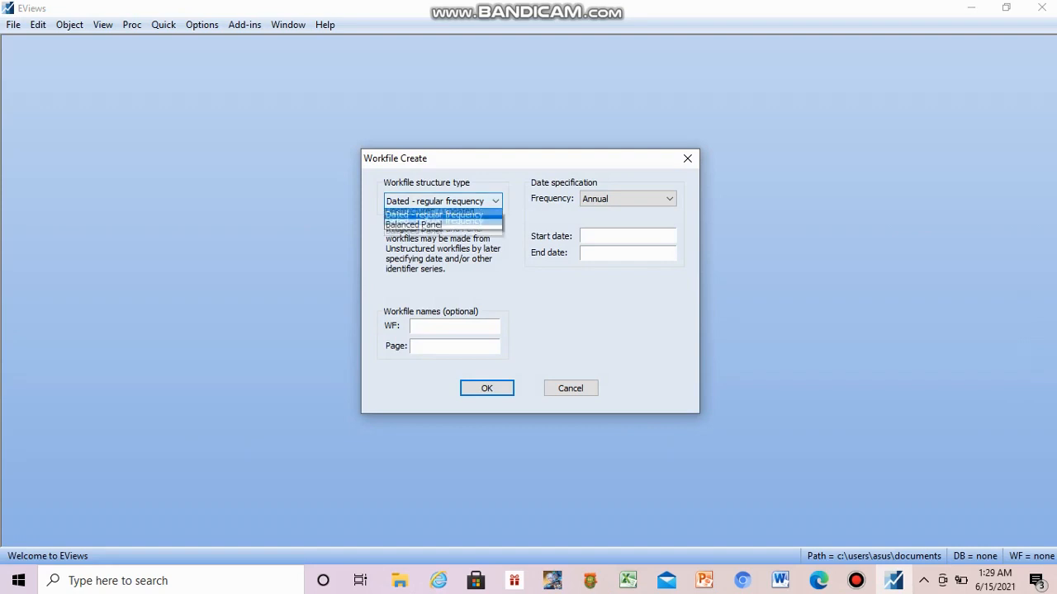
left_click(415, 237)
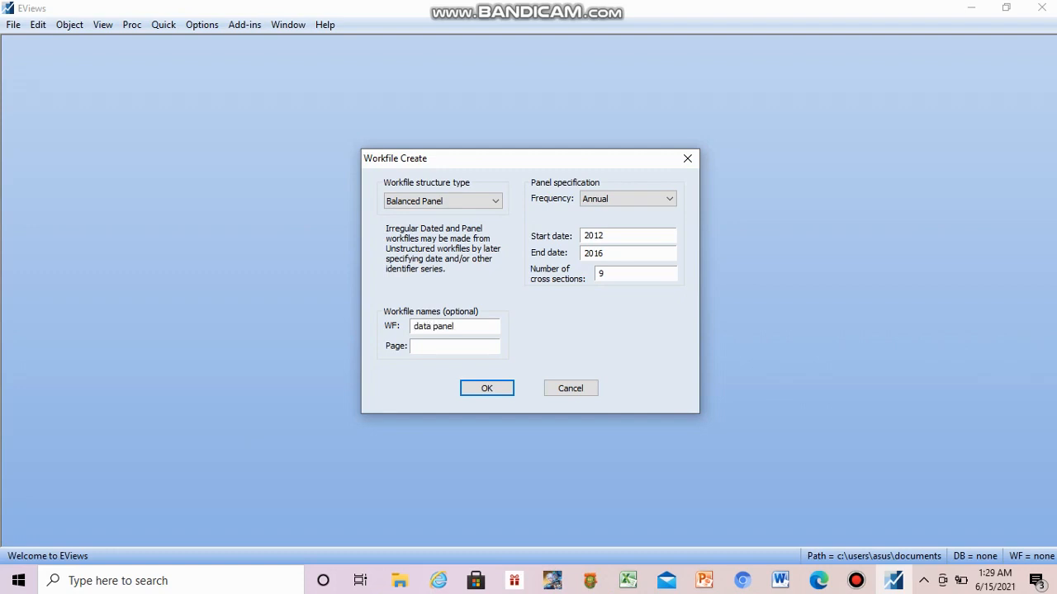
key("Return")
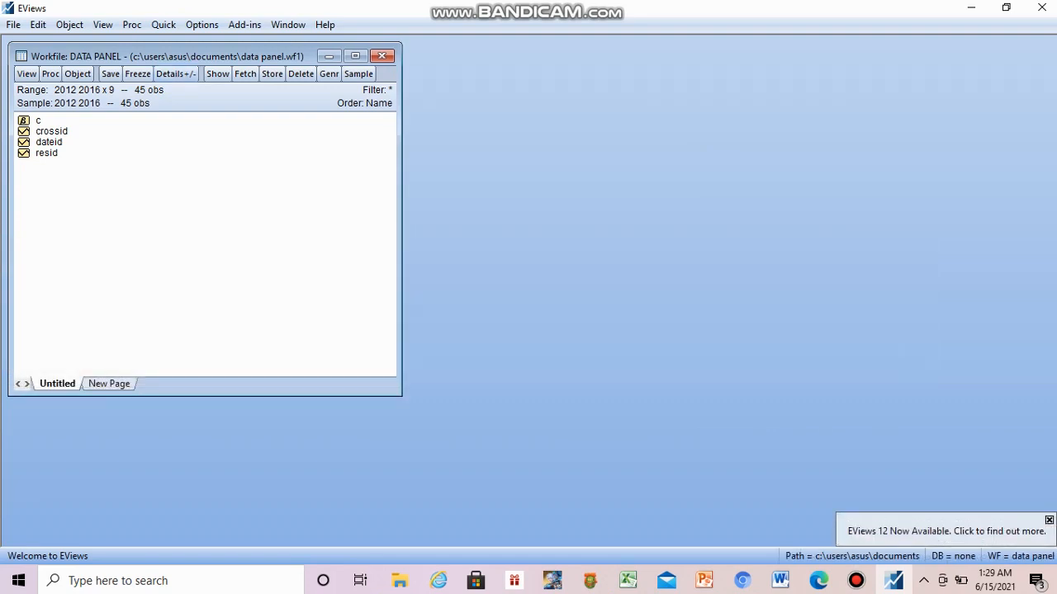
Step: Create a new series object named size in the workfile and open its spreadsheet
left_click(69, 25)
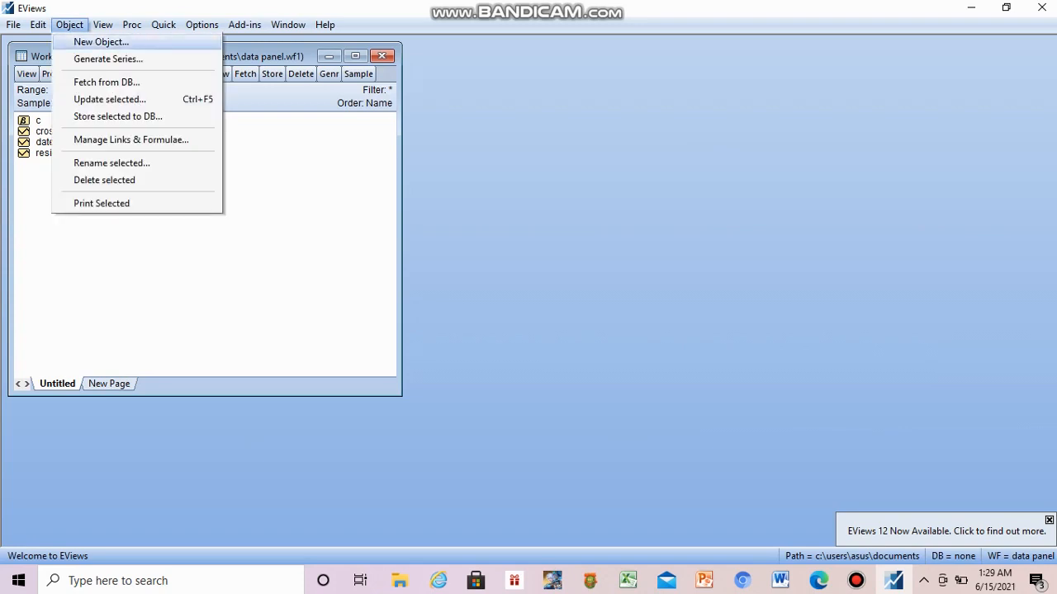
left_click(101, 42)
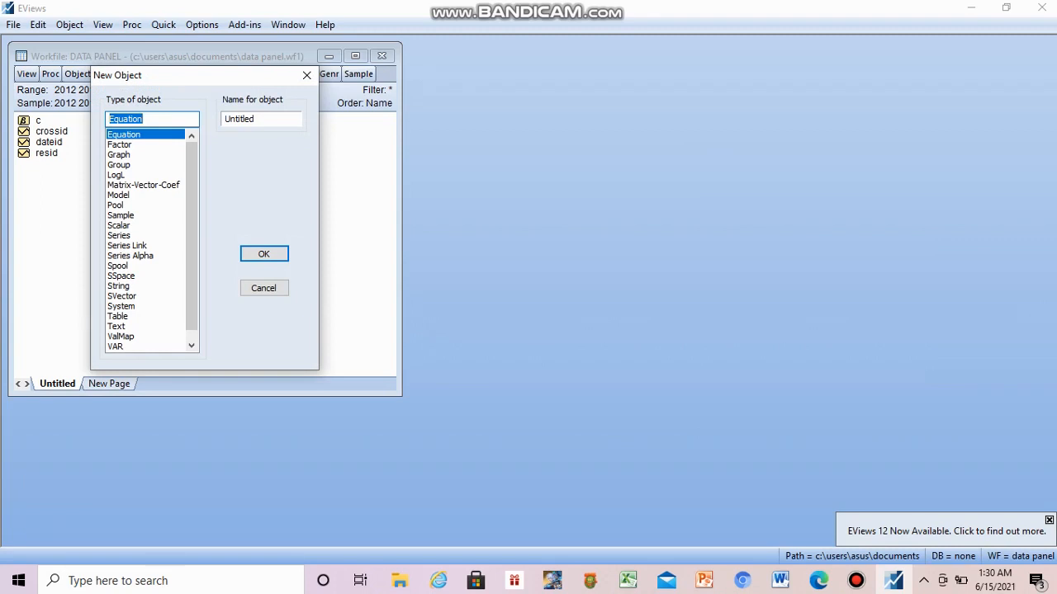
left_click(119, 235)
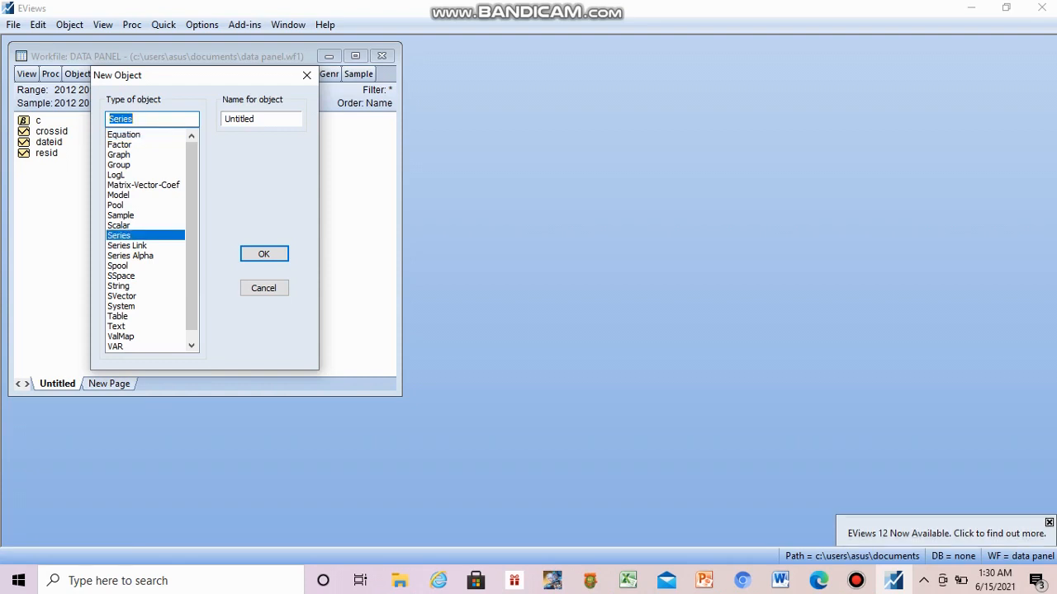
left_click_drag(256, 118, 239, 119)
type("size")
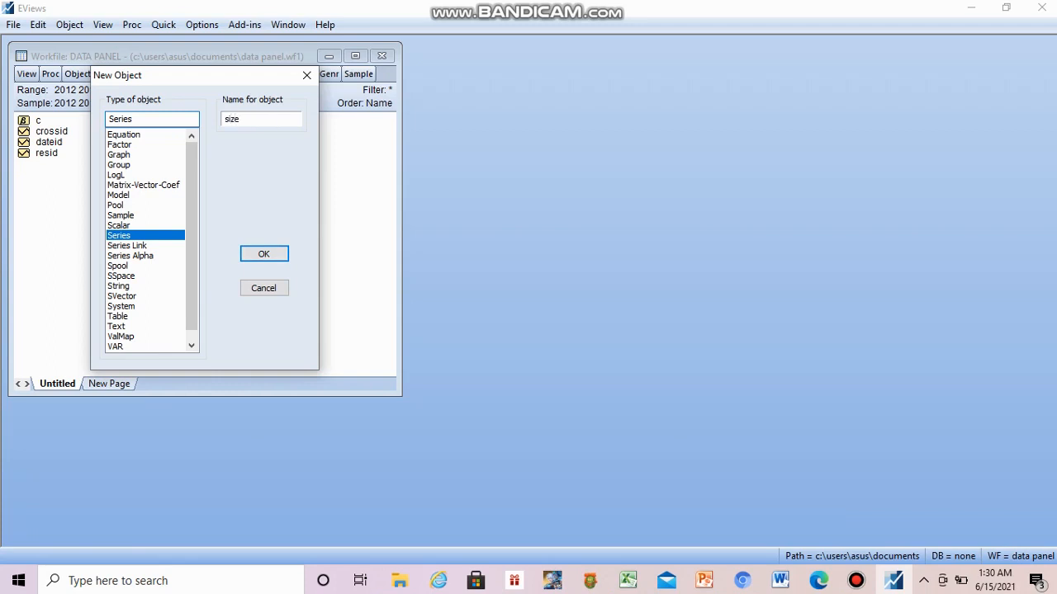
key("Return")
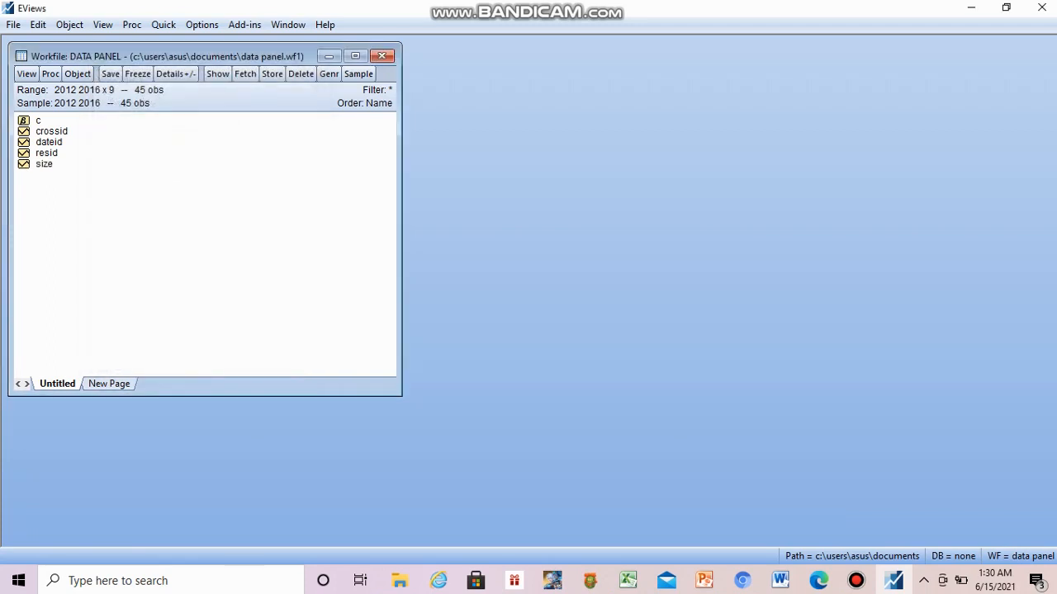
double_click(44, 164)
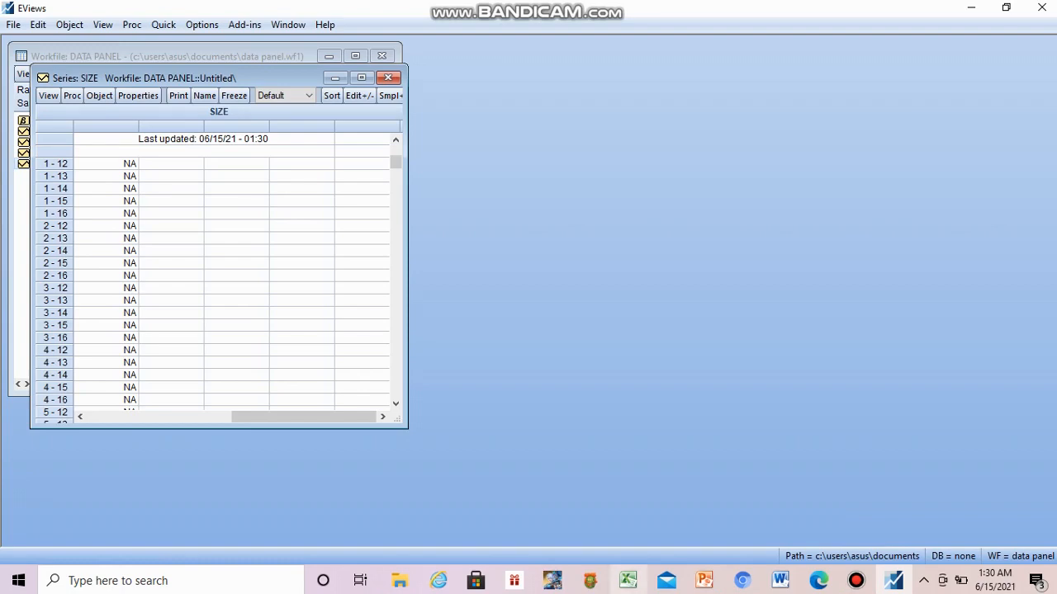
Step: Switch to Excel and copy the X1 values in D2:D46 without the header
left_click(627, 581)
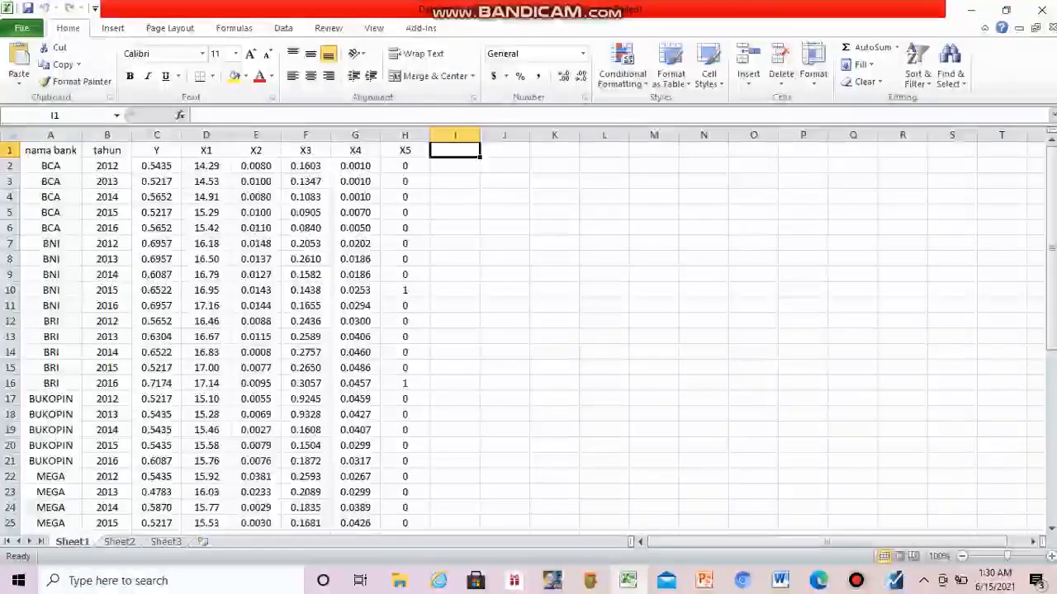
left_click_drag(206, 165, 211, 496)
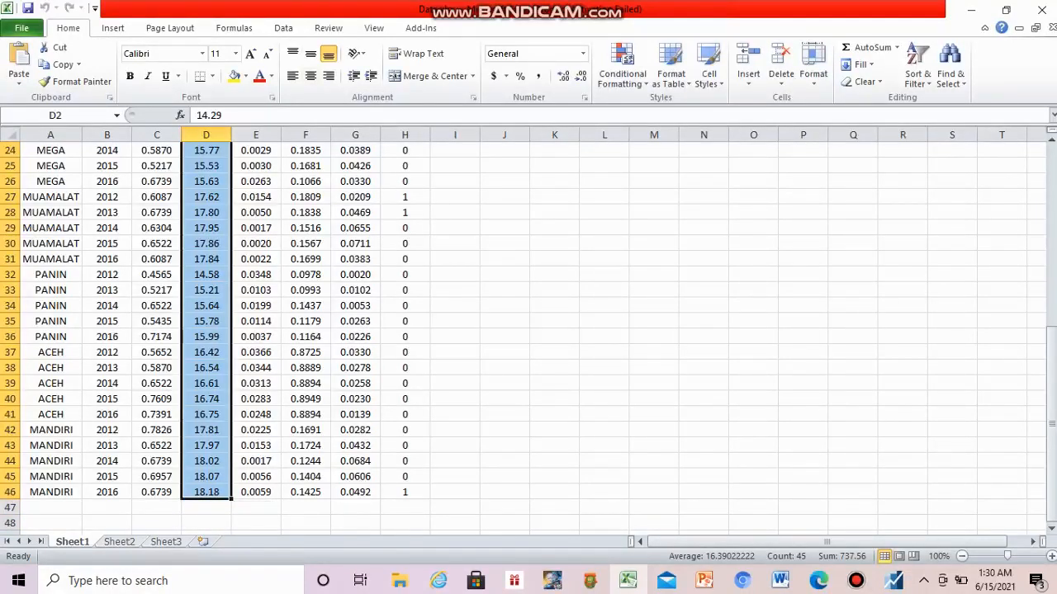
key("ctrl+c")
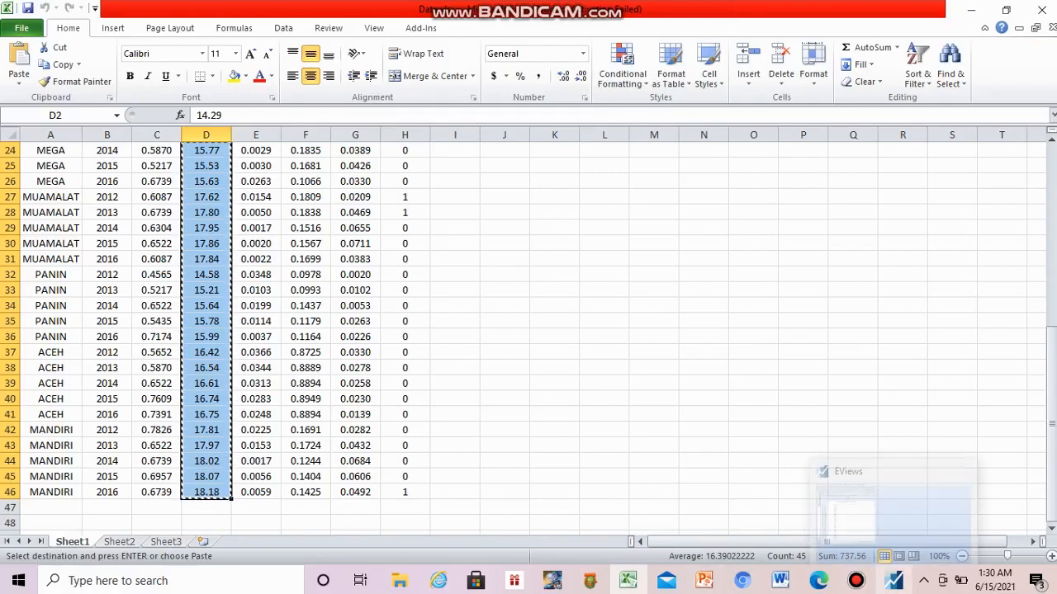
Step: Switch to EViews, paste the copied X1 values into the size series starting at observation 1 - 12, and close the series
left_click(893, 581)
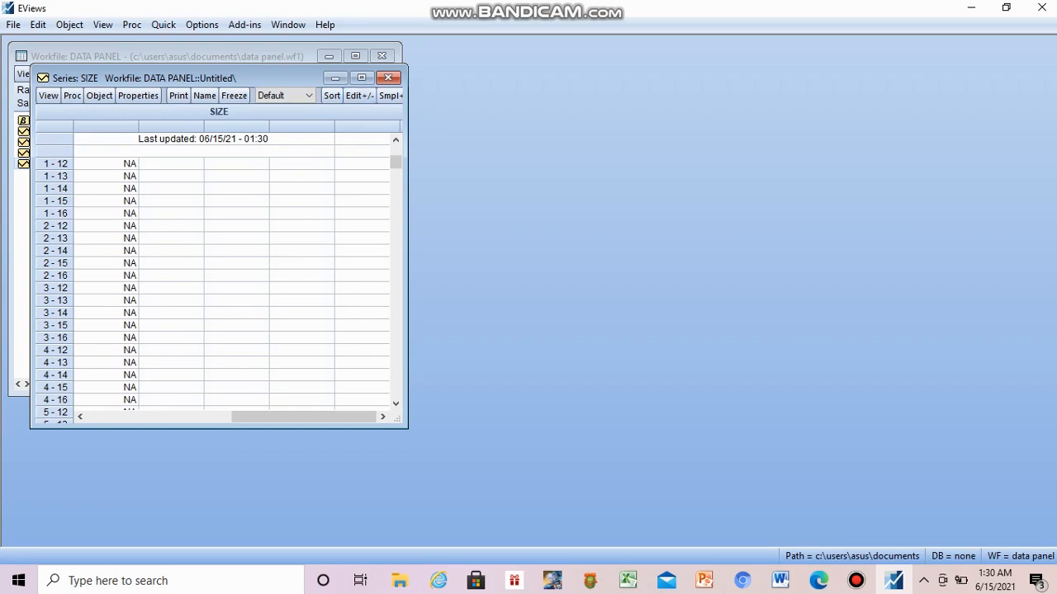
left_click(359, 95)
left_click(106, 163)
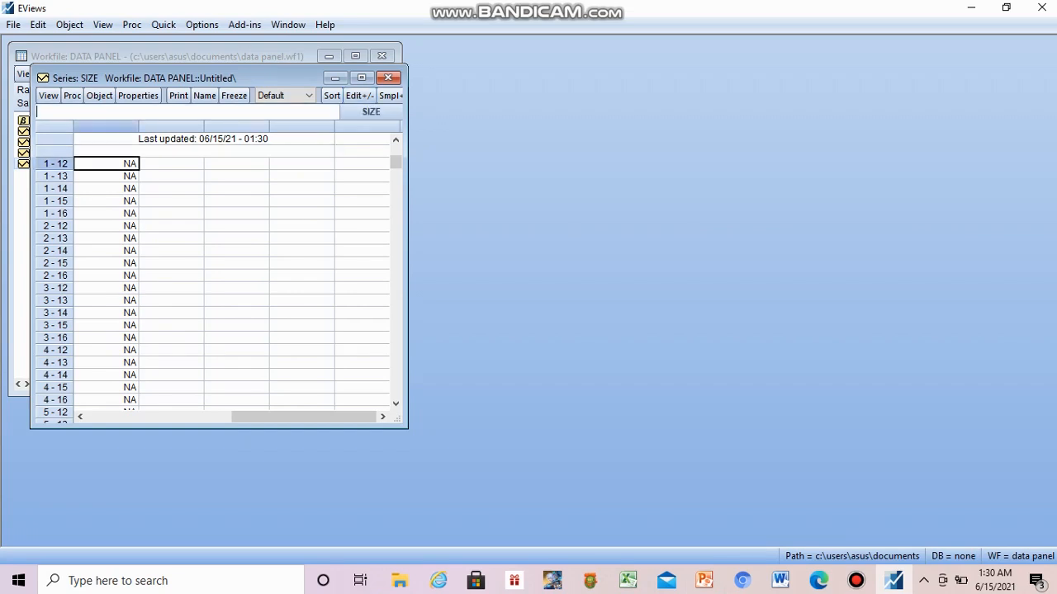
key("ctrl+v")
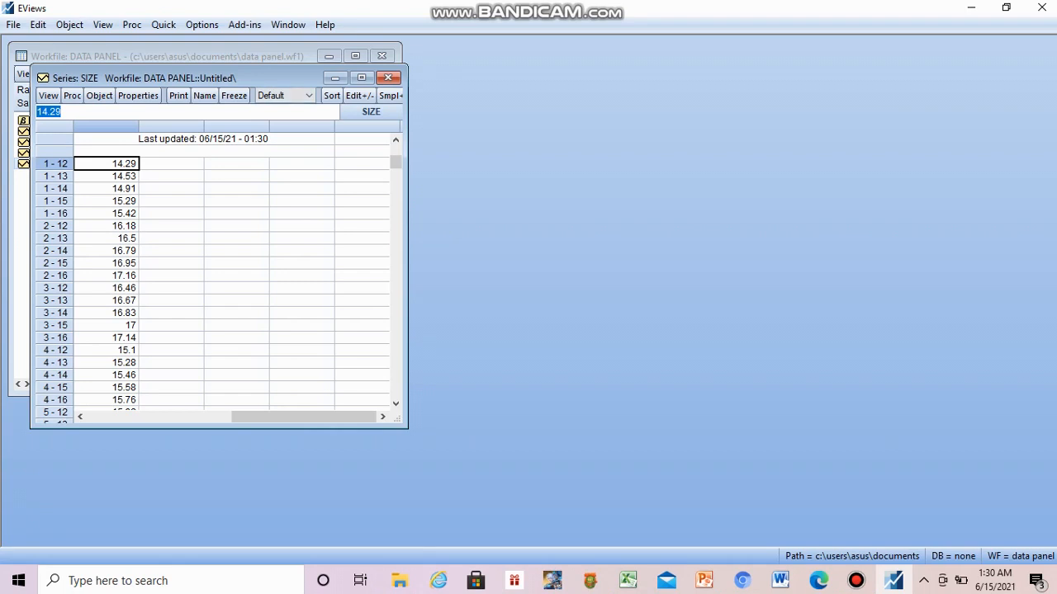
left_click(388, 77)
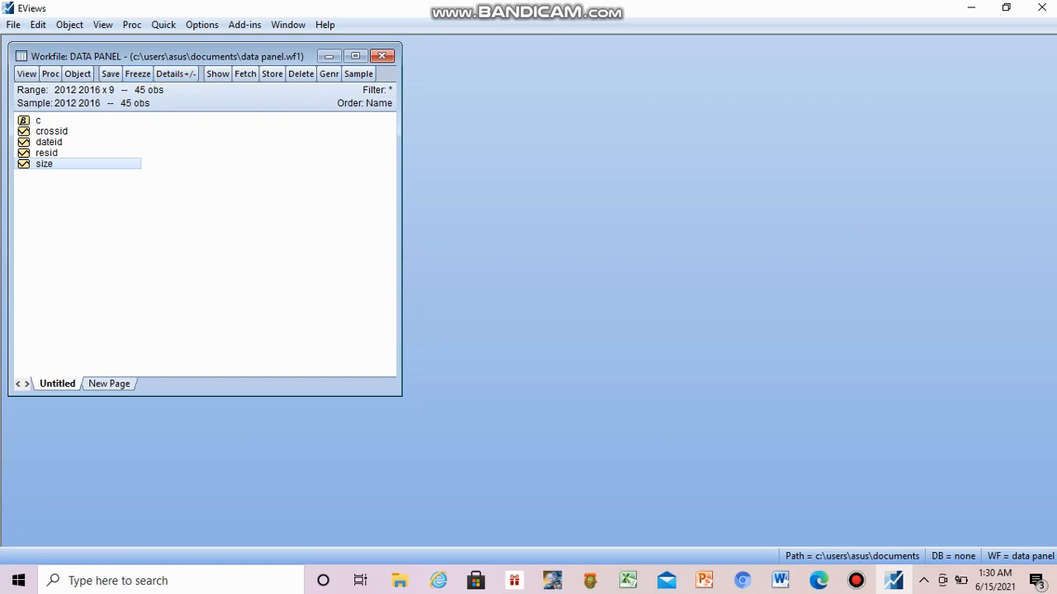
Step: Create a new series object named roa in the workfile and open its spreadsheet
left_click(70, 25)
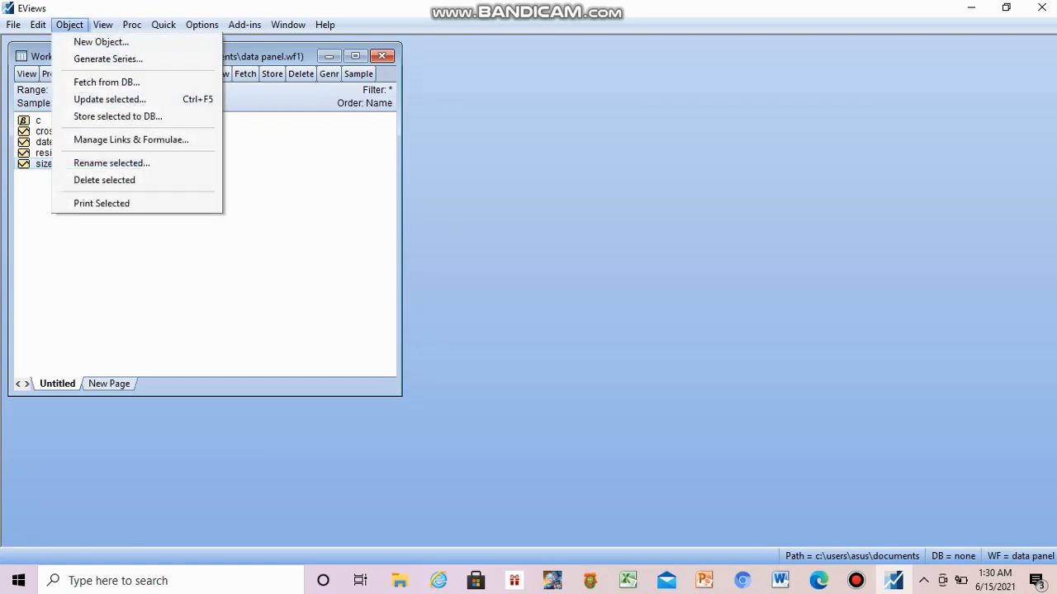
left_click(100, 41)
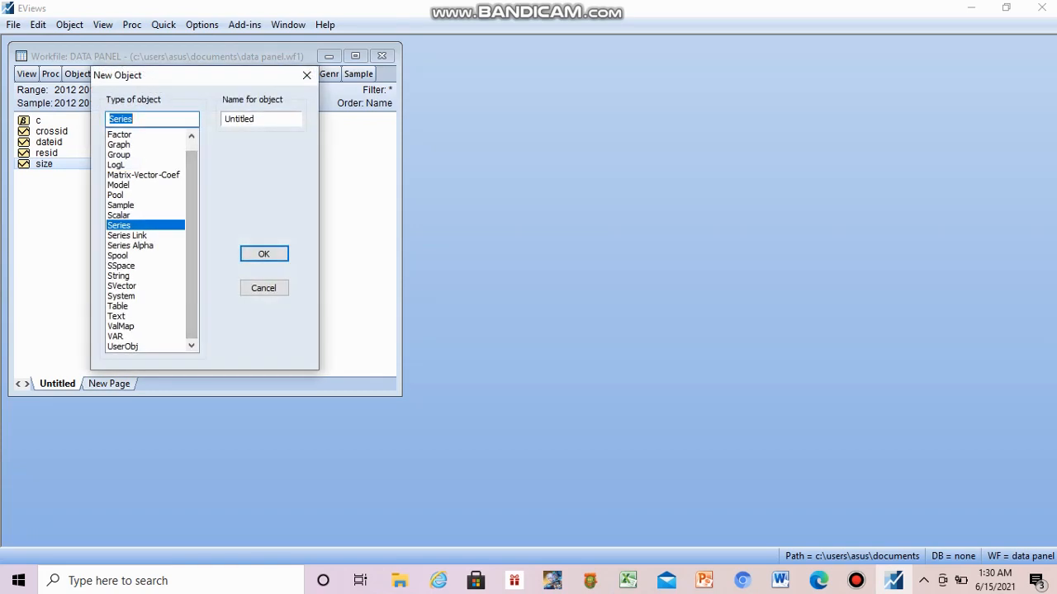
left_click(255, 118)
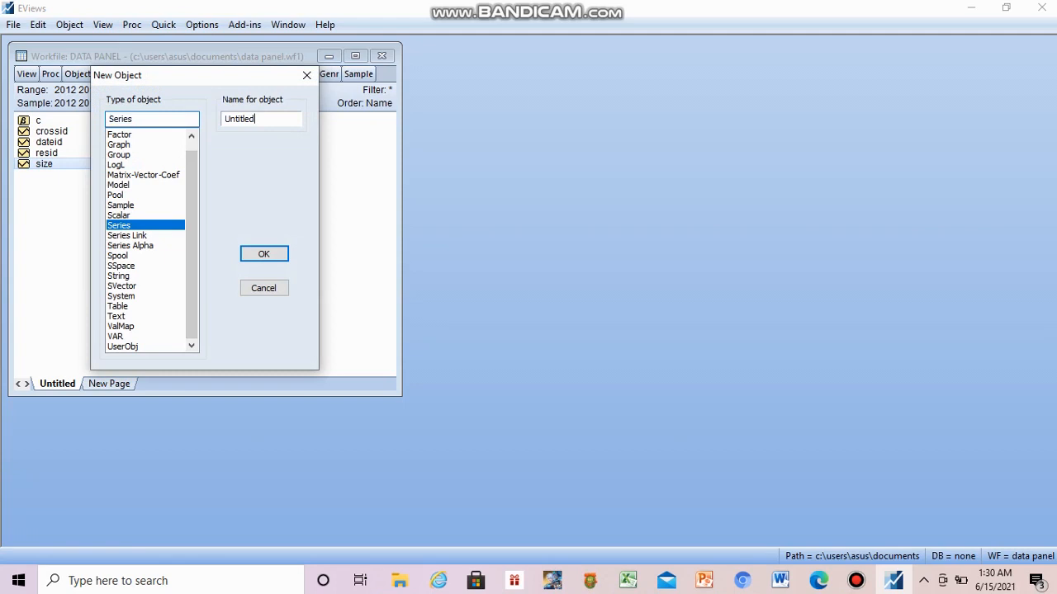
left_click_drag(256, 119, 225, 119)
type("roa")
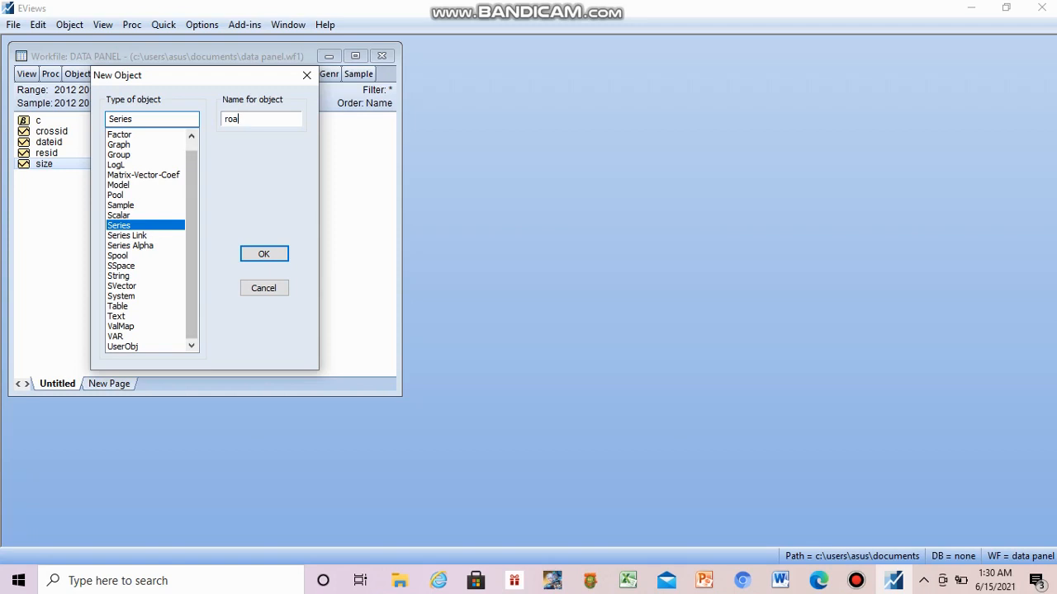
key("Return")
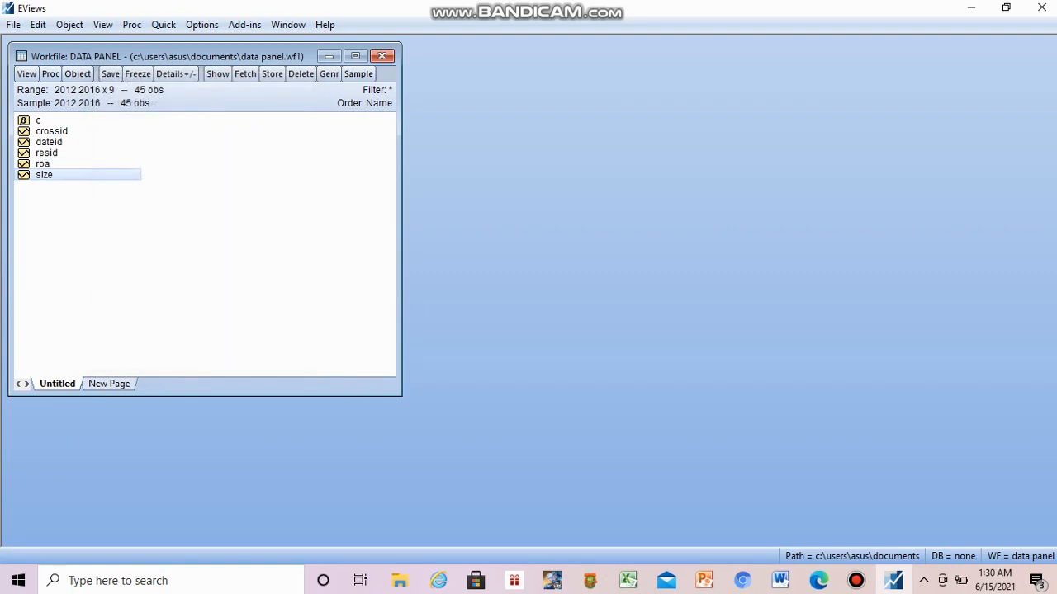
double_click(43, 164)
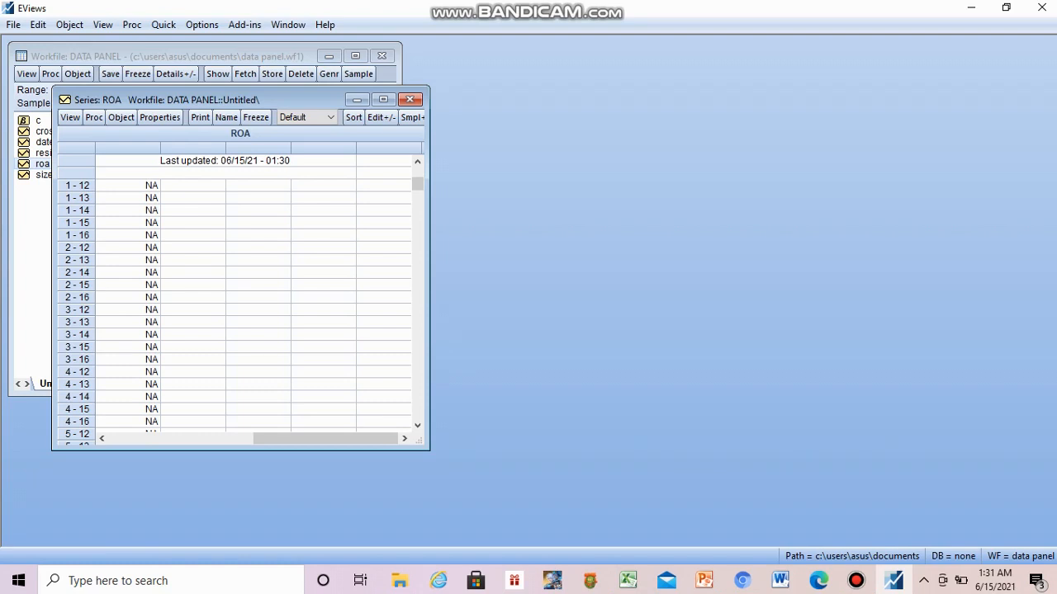
Step: Switch to Excel and copy the X2 values in E2:E46 without the header
left_click(628, 581)
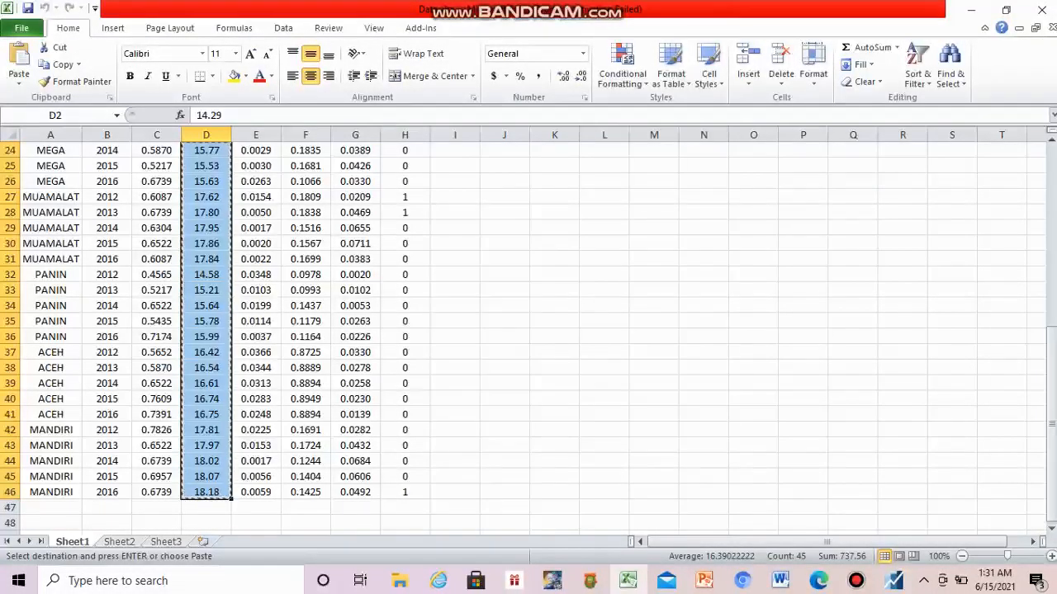
left_click(256, 227)
key("Up")
key("Up")
key("Up")
key("Up")
key("Up")
key("Up")
key("Up")
key("Up")
key("Up")
key("Up")
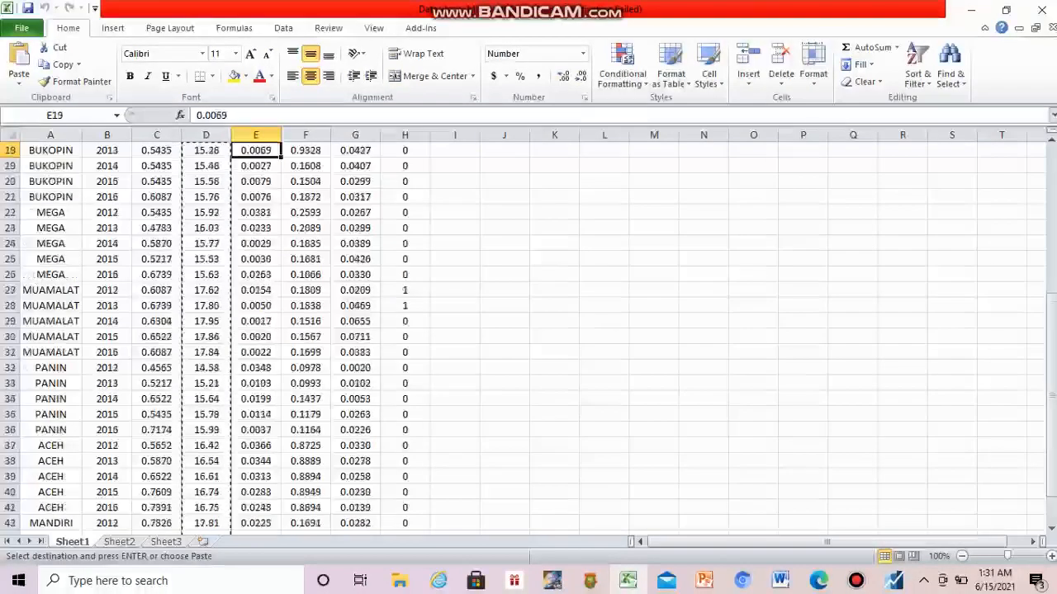
key("Up")
key("Up")
key("Up")
key("Up")
key("Up")
key("Up")
key("Up")
key("Up")
key("Up")
key("Up")
key("Up")
key("Up")
key("Up")
key("Up")
key("Up")
key("Up")
key("Up")
key("Up")
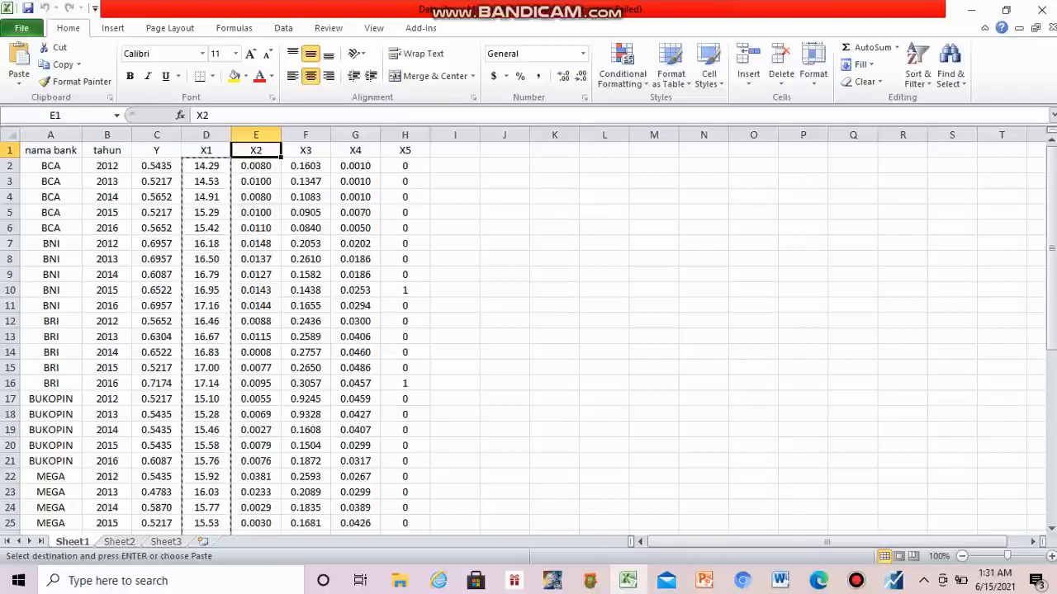
key("Down")
key("shift+Down")
key("shift+Down")
key("shift+Down")
key("shift+Down")
key("shift+Down")
key("shift+Down")
key("shift+Down")
key("shift+Down")
key("shift+Down")
key("shift+Down")
key("shift+Down")
key("shift+Down")
key("shift+Down")
key("shift+Down")
key("shift+Down")
key("shift+Down")
key("shift+Down")
key("shift+Down")
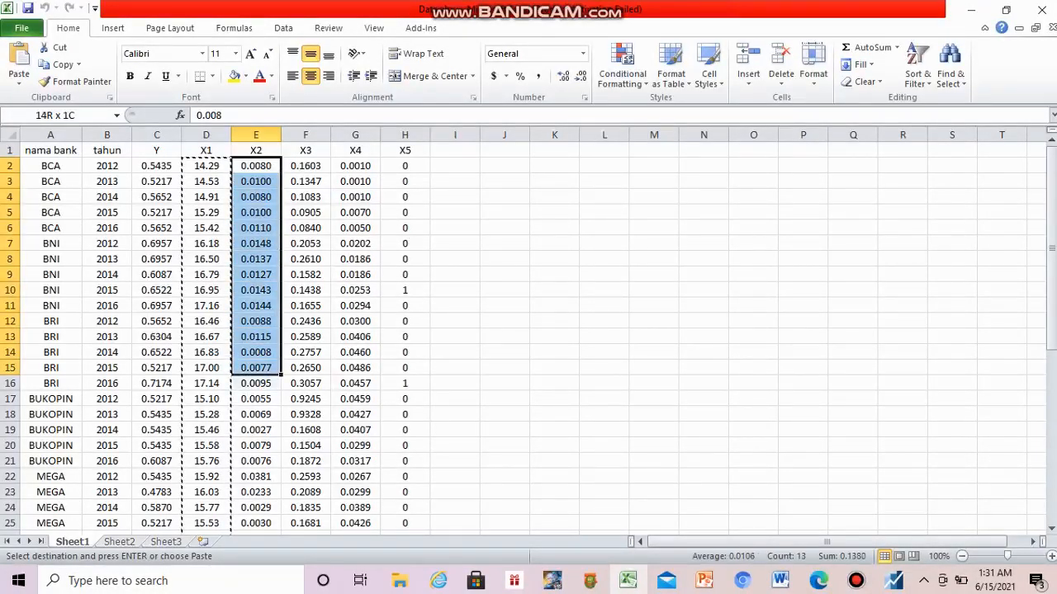
key("shift+Down")
key("shift+Down")
key("shift+Down")
key("shift+Down")
key("shift+Down")
key("shift+Down")
key("shift+Down")
key("shift+Down")
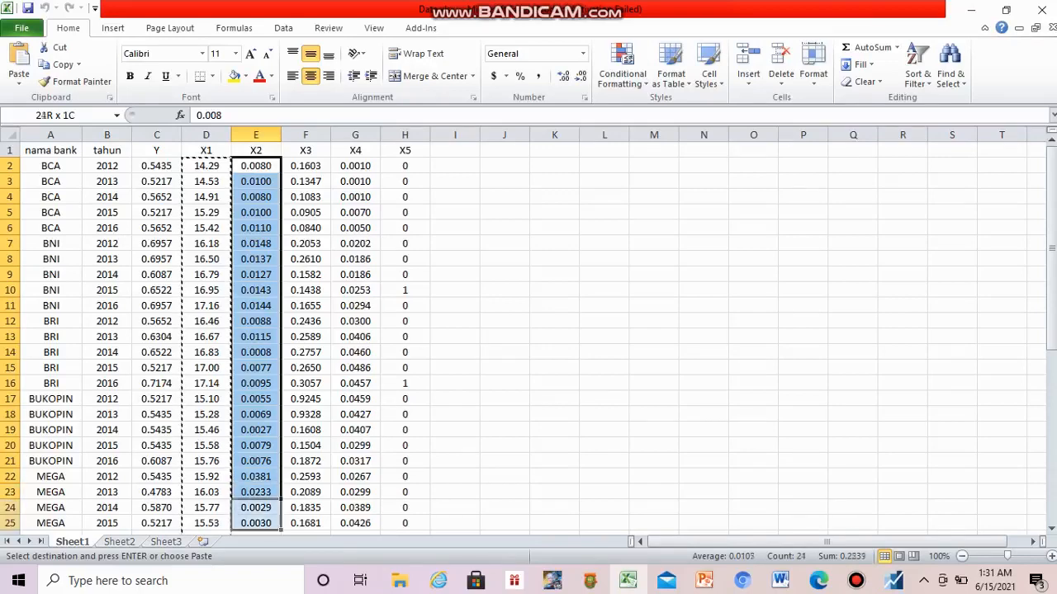
key("shift+Down")
key("shift+Down")
key("shift+Down")
key("shift+Down")
key("shift+Down")
key("shift+Down")
key("shift+Down")
key("shift+Down")
key("shift+Down")
key("shift+Down")
key("shift+Down")
key("shift+Down")
key("shift+Down")
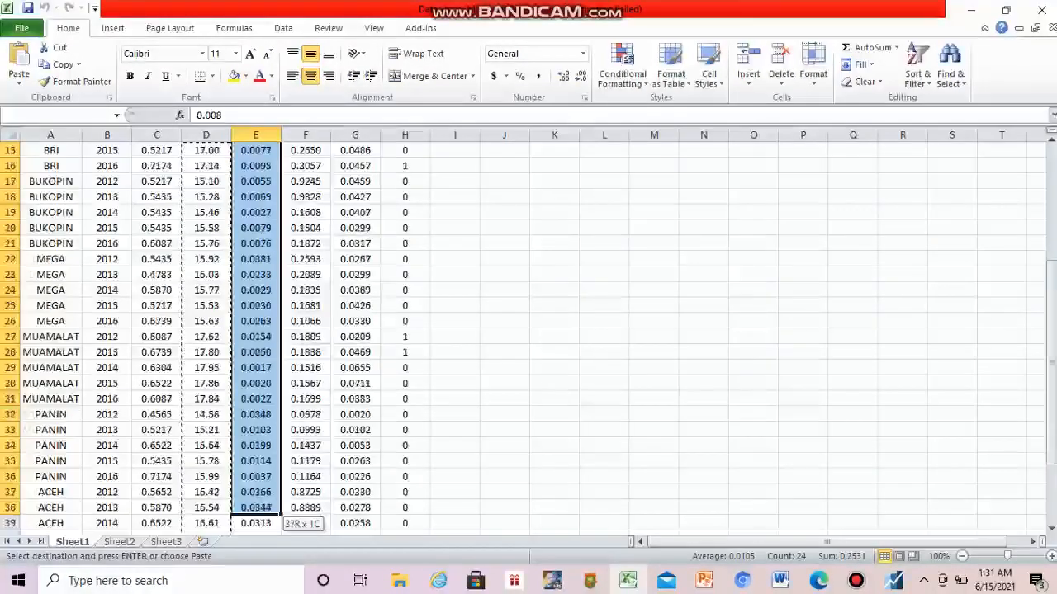
key("shift+Down")
key("shift+Down")
key("shift+Down")
key("shift+Down")
key("shift+Down")
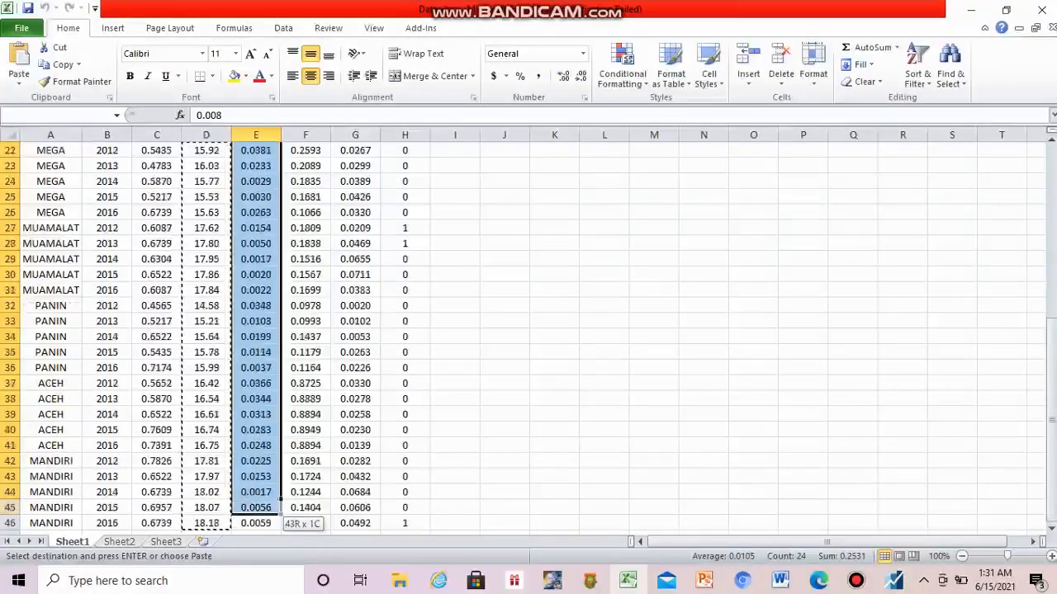
key("shift+Up")
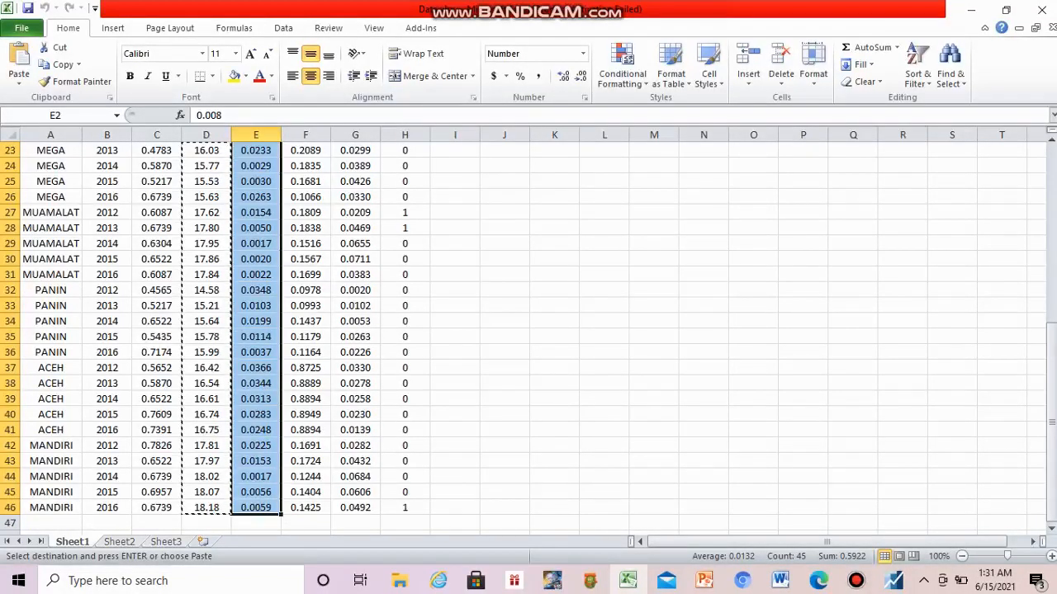
key("ctrl+c")
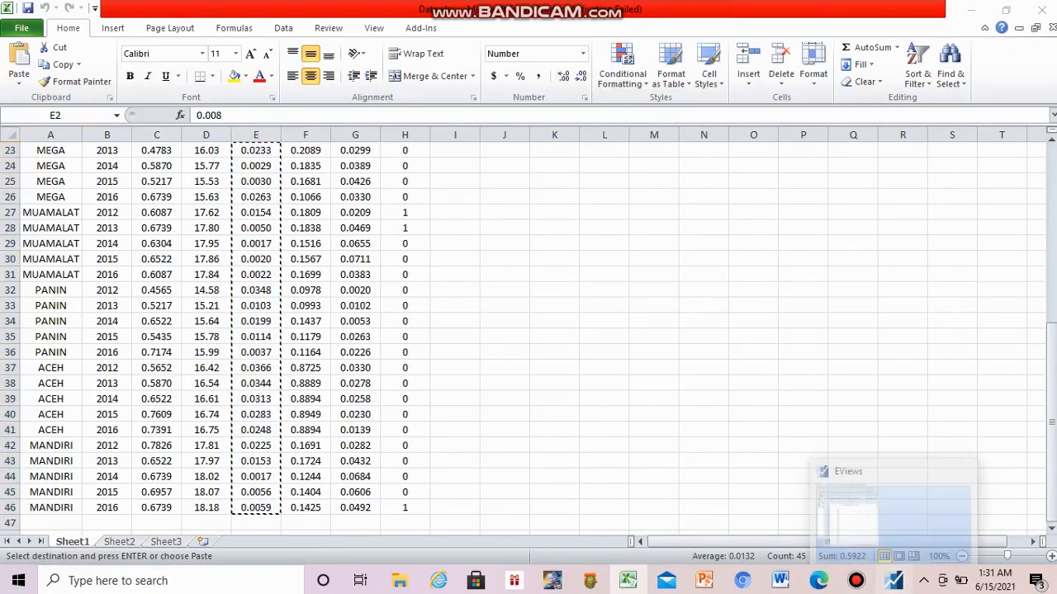
Step: Switch to EViews, enable editing of the roa series and paste the copied X2 values starting at observation 1 - 12
left_click(894, 581)
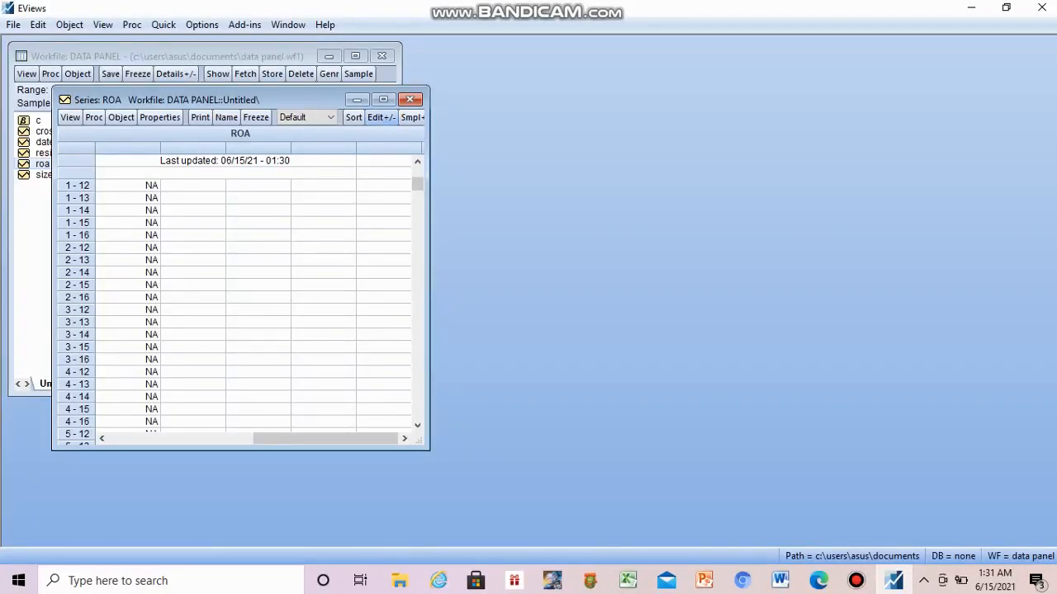
left_click(381, 117)
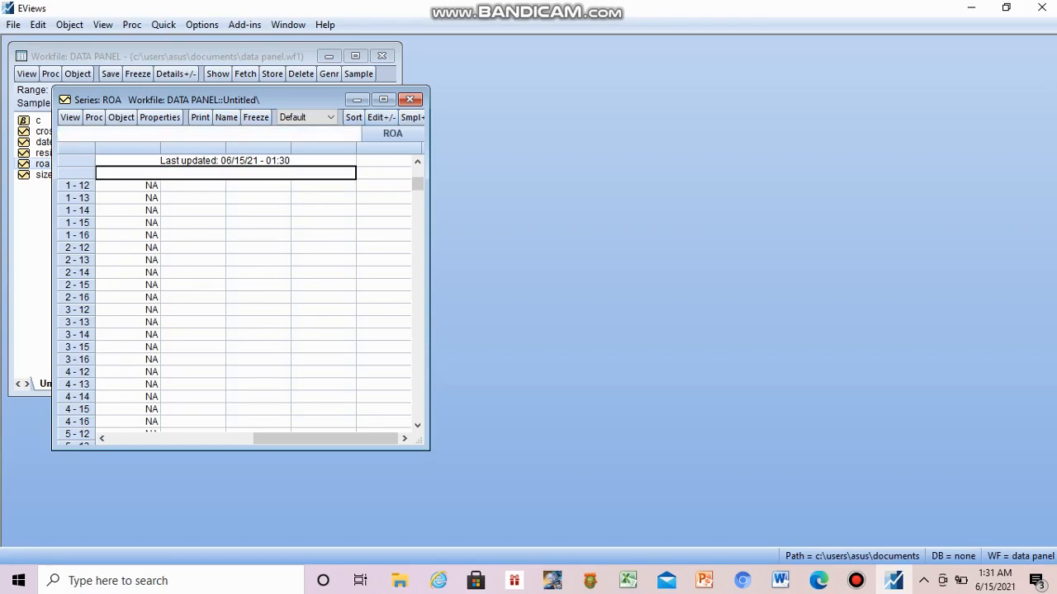
left_click(129, 186)
key("ctrl+v")
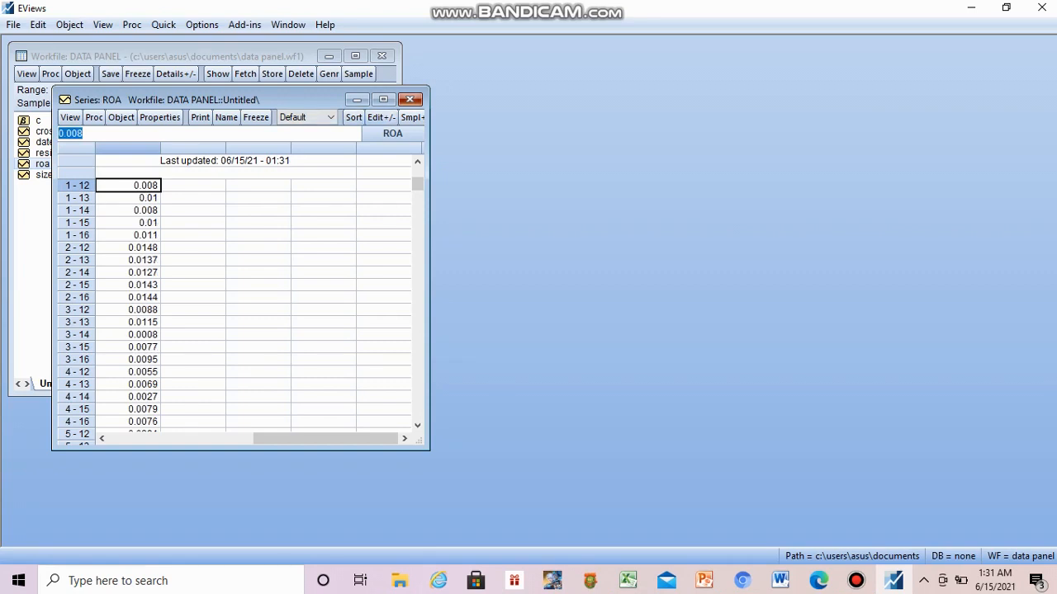
Step: Close the roa series, create a new series object named dar in the workfile and open its spreadsheet
left_click(409, 99)
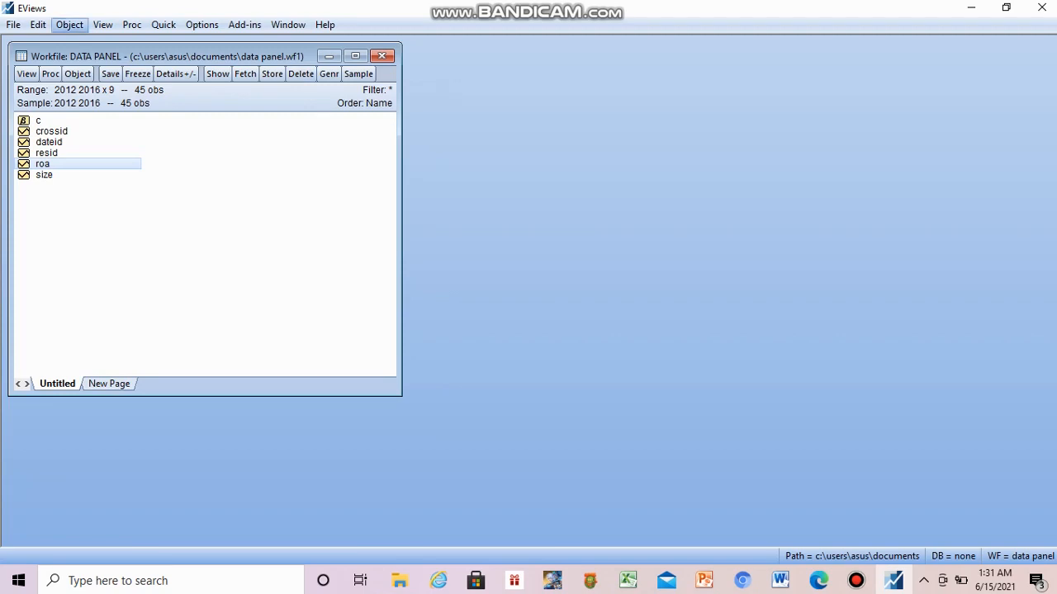
left_click(70, 25)
left_click(101, 41)
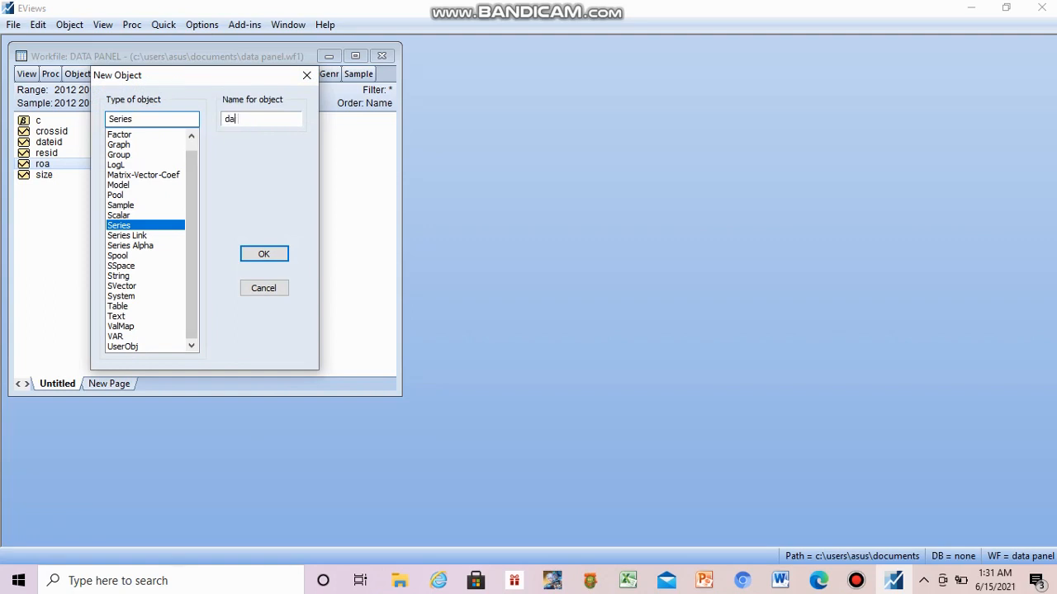
key("Return")
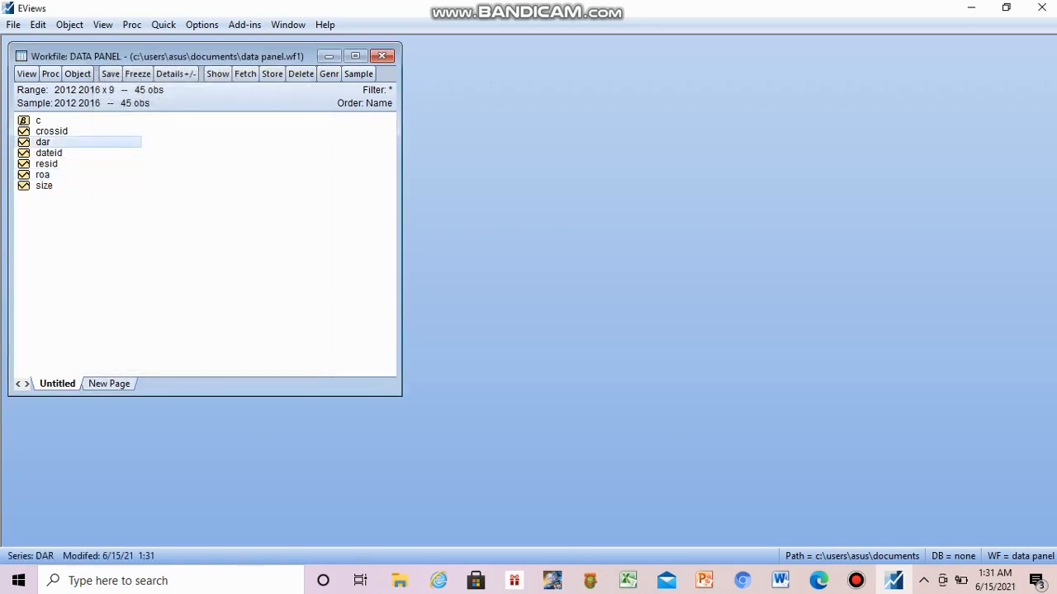
double_click(43, 142)
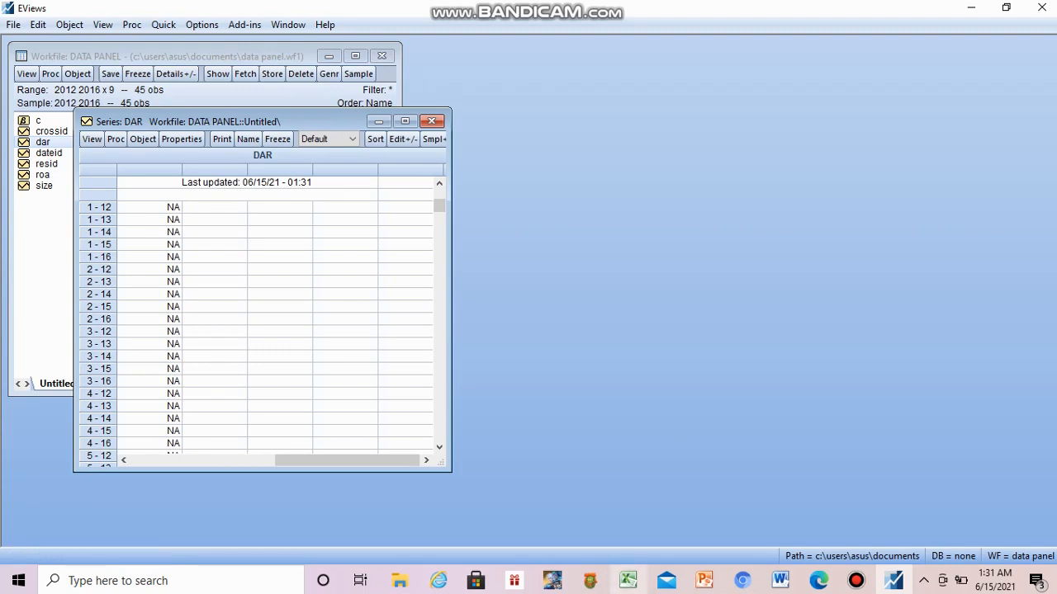
Step: Switch to Excel and copy the X3 values in F2:F46 without the header
left_click(628, 580)
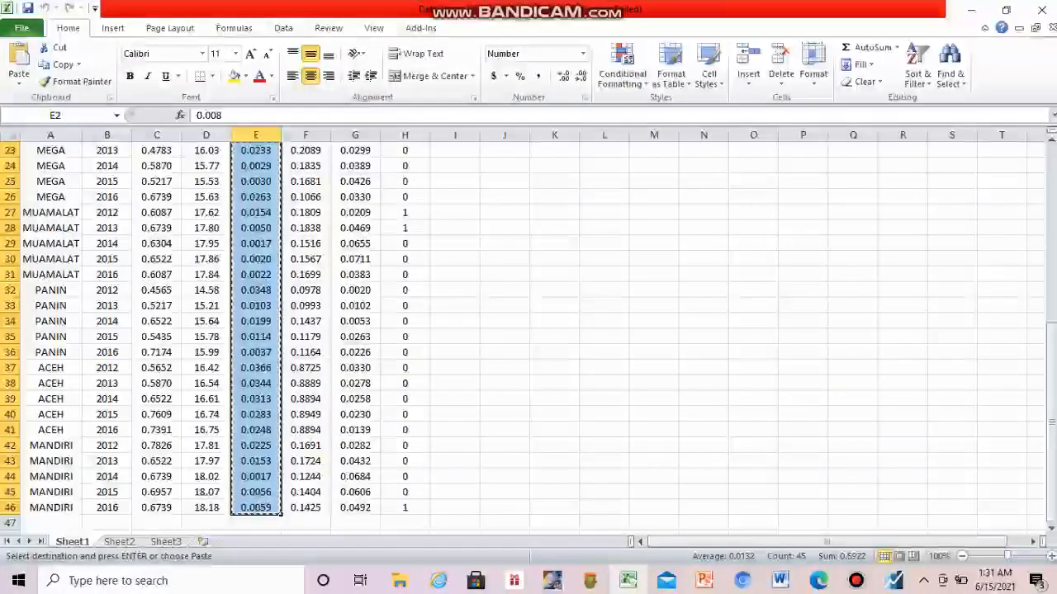
left_click(306, 337)
key("Up")
key("Up")
key("Up")
key("Up")
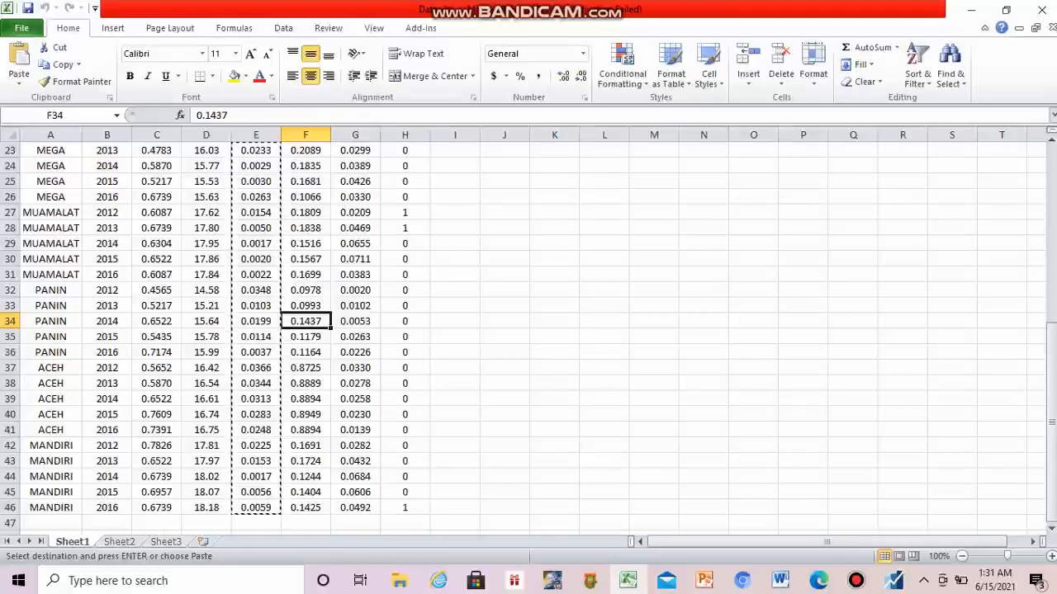
key("Up")
key("Up")
key("Up")
key("Up")
key("Up")
key("Up")
key("Up")
key("Up")
key("Up")
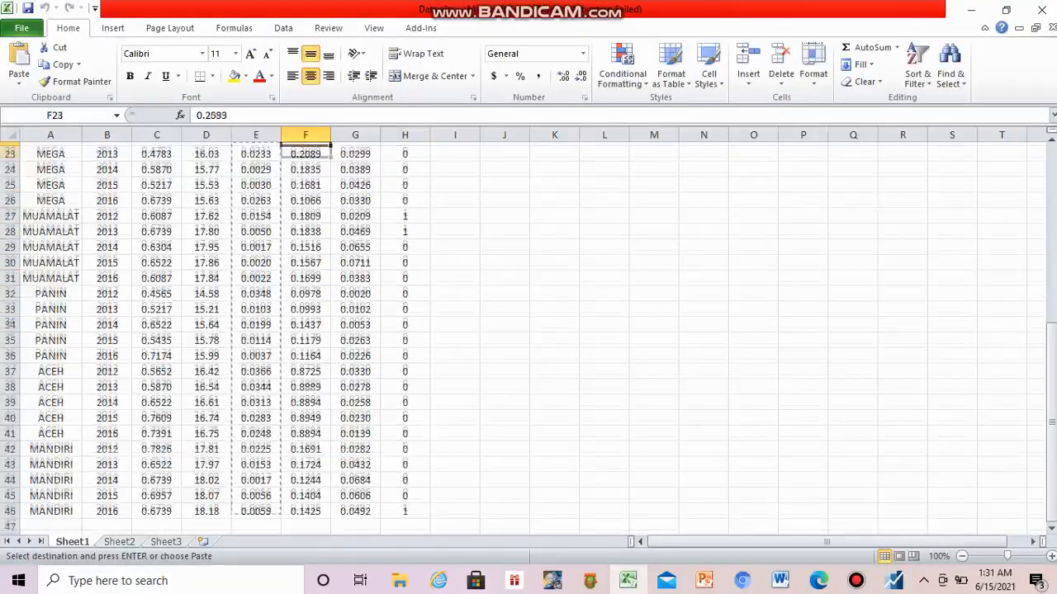
key("Up")
key("Up")
key("Up")
key("Up")
key("Up")
key("Up")
key("Up")
key("Up")
key("Up")
key("Up")
key("Up")
key("Up")
key("Up")
key("Up")
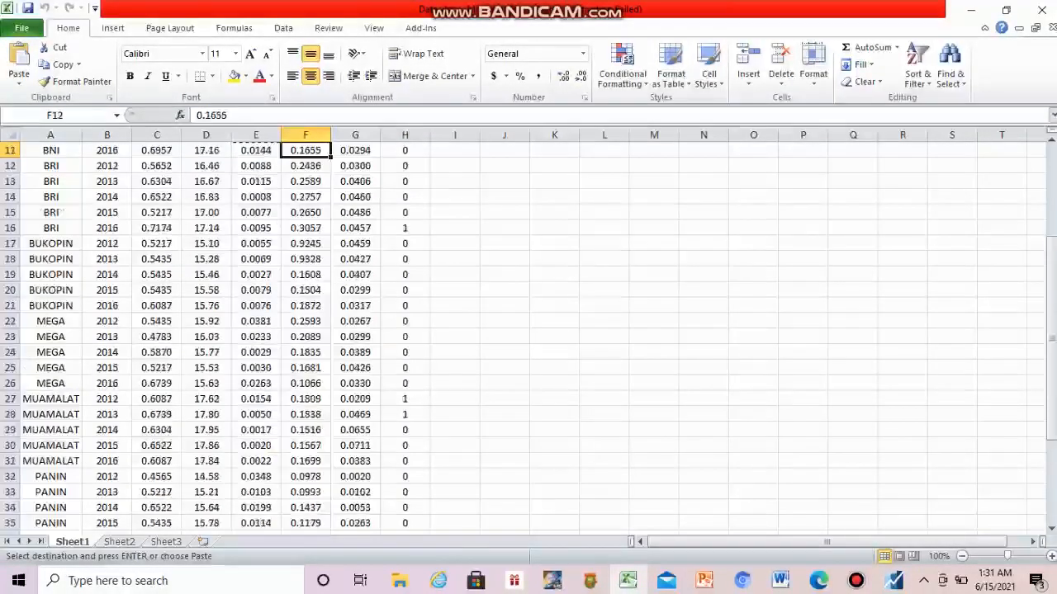
key("Up")
key("Up")
key("Up")
key("Up")
key("Up")
key("Up")
key("Up")
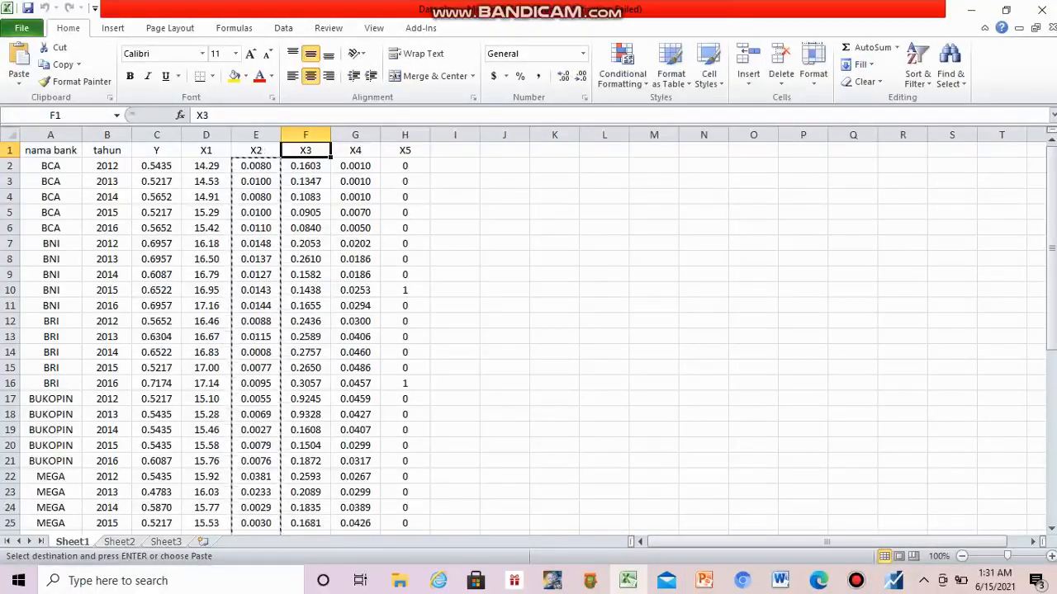
key("shift+Right")
key("shift+Down")
key("shift+Down")
key("shift+Down")
key("shift+Down")
key("shift+Down")
key("shift+Down")
key("shift+Down")
key("shift+Down")
key("shift+Down")
key("shift+Down")
key("shift+Down")
key("shift+Down")
key("shift+Down")
key("shift+Down")
key("shift+Down")
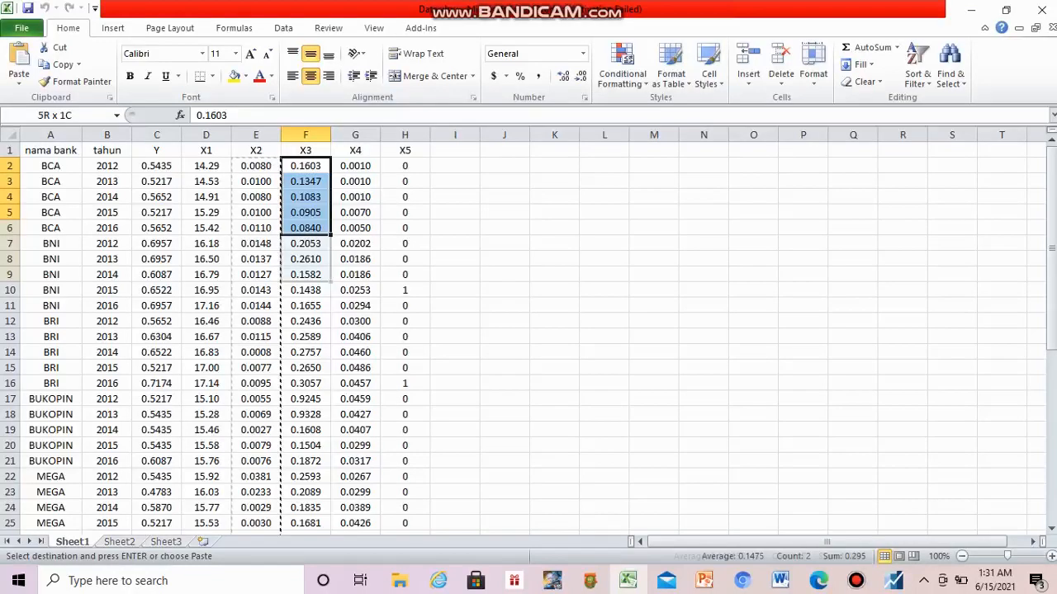
key("shift+Left")
key("shift+Down")
key("shift+Down")
key("shift+Down")
key("shift+Down")
key("shift+Down")
key("shift+Down")
key("shift+Down")
key("shift+Down")
key("shift+Down")
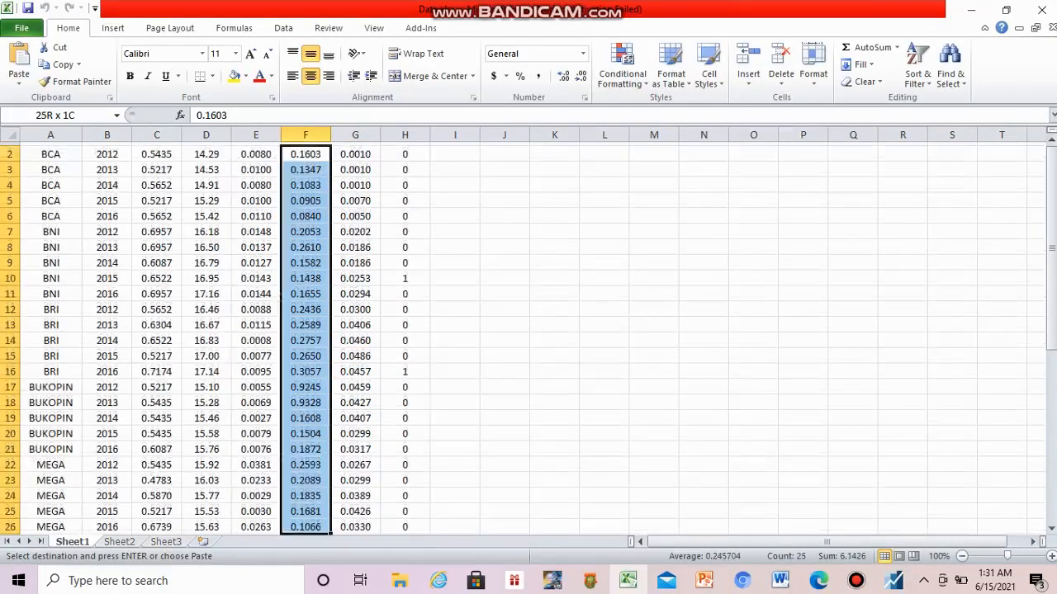
key("shift+Down")
key("shift+Down")
key("shift+Down")
key("shift+Down")
key("shift+Down")
key("shift+Down")
key("shift+Down")
key("shift+Down")
key("shift+Down")
key("shift+Down")
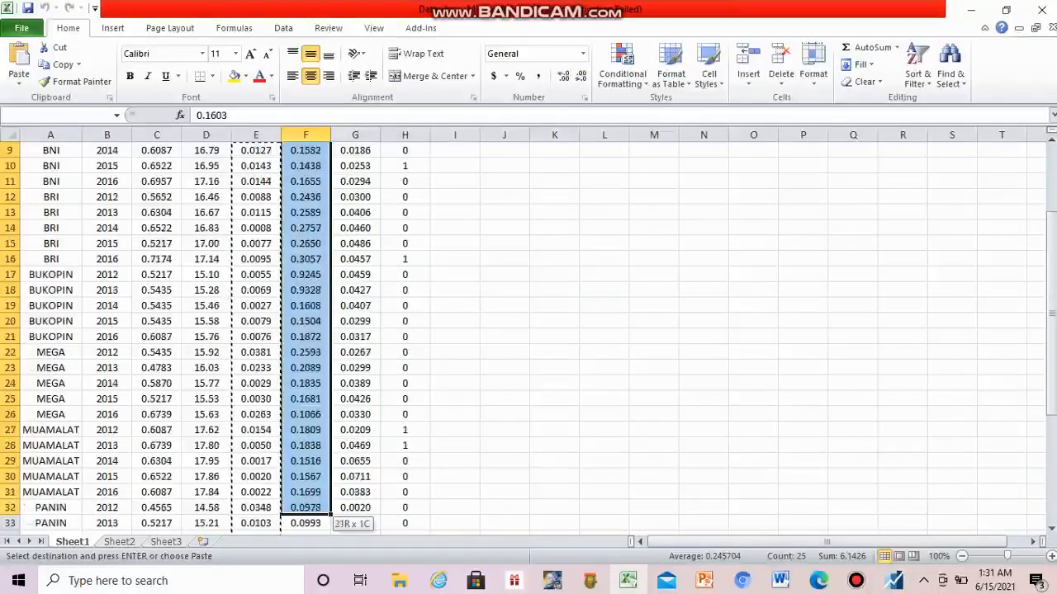
key("shift+Down")
key("shift+Down")
key("shift+Down")
key("shift+Down")
key("shift+Down")
key("shift+Down")
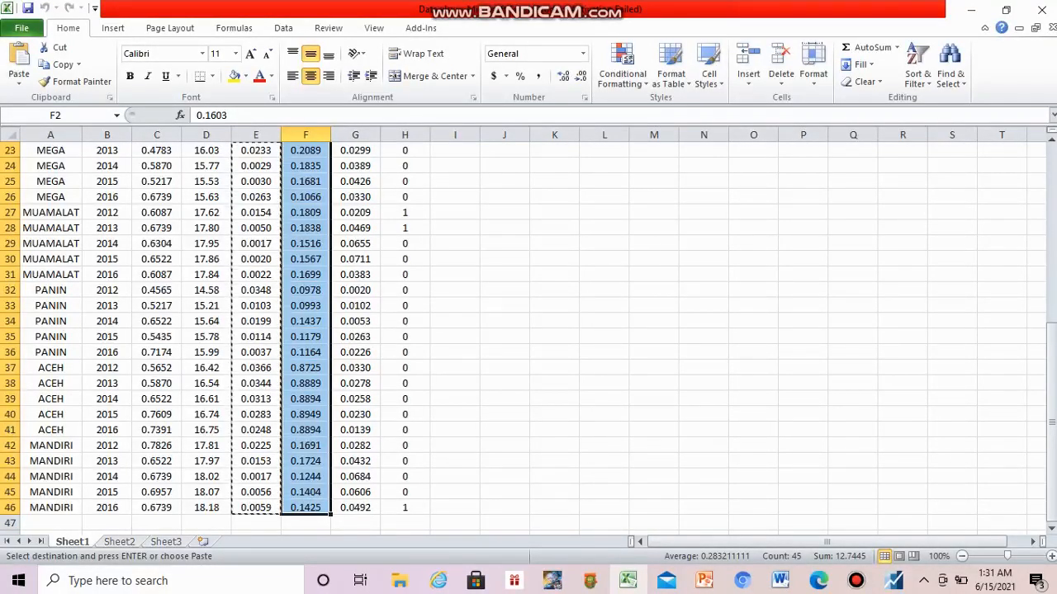
key("ctrl+c")
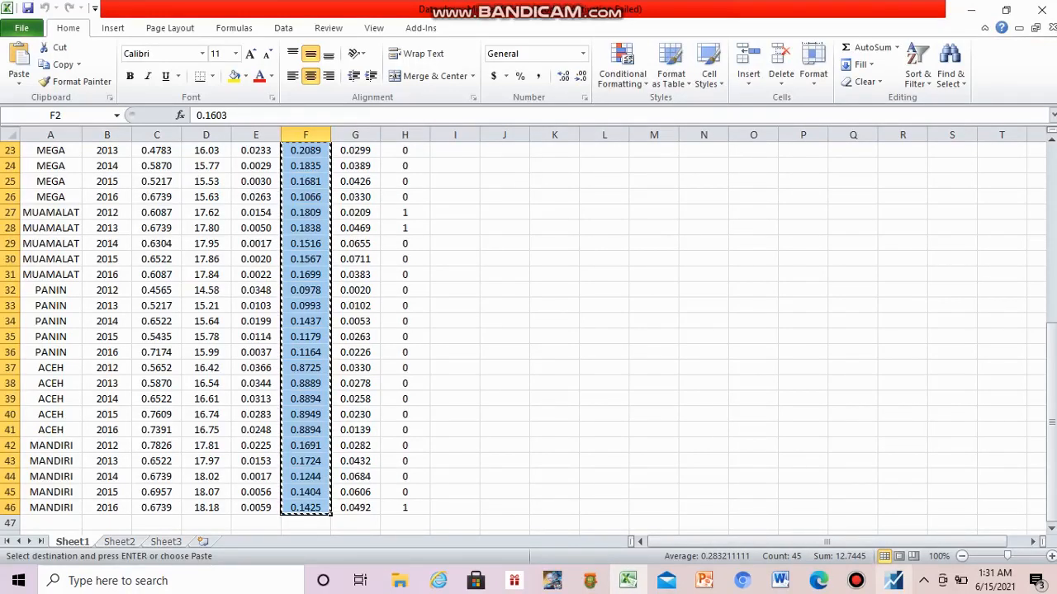
Step: Switch to EViews, paste the copied X3 values into the dar series starting at observation 1 - 12, and close the series
left_click(894, 580)
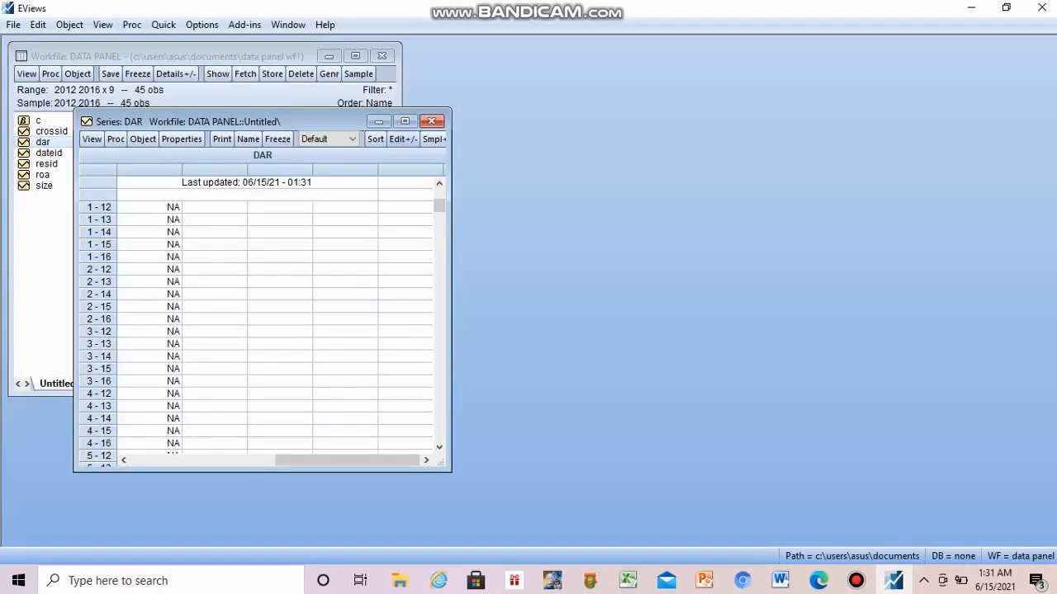
left_click(403, 139)
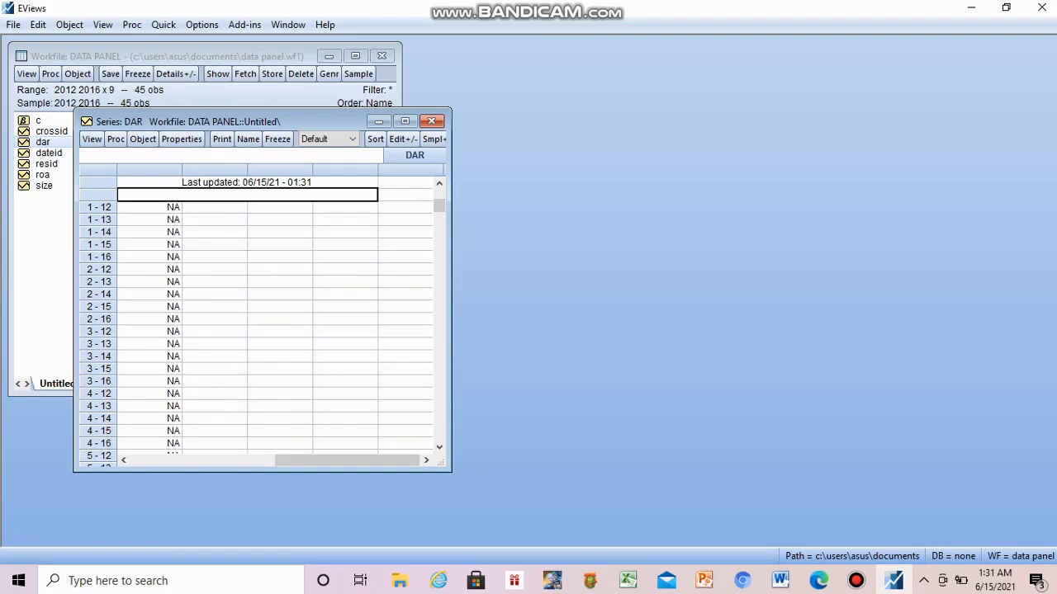
left_click(150, 207)
key("ctrl+v")
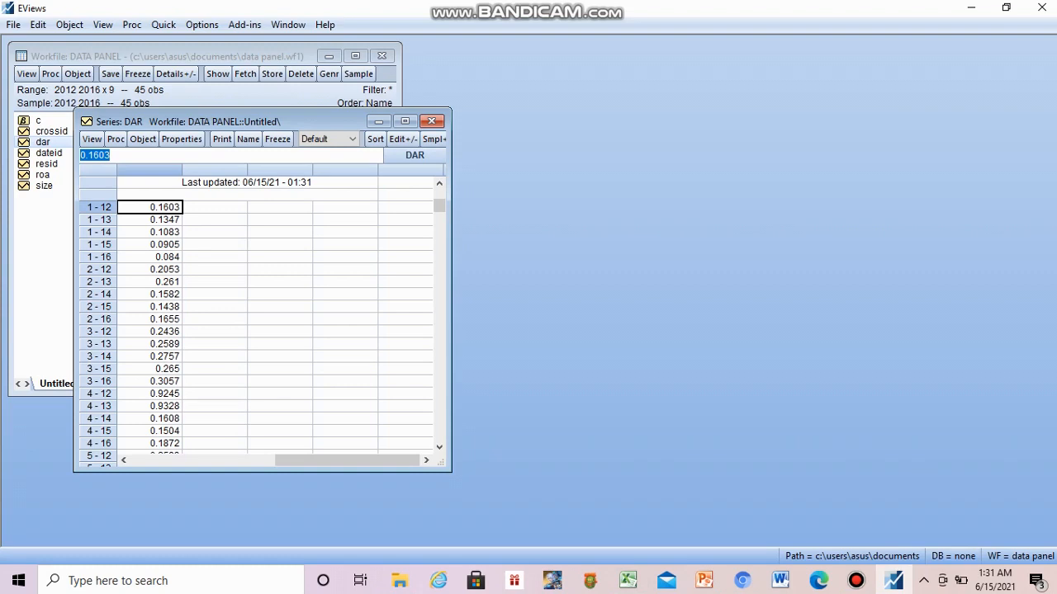
left_click(431, 121)
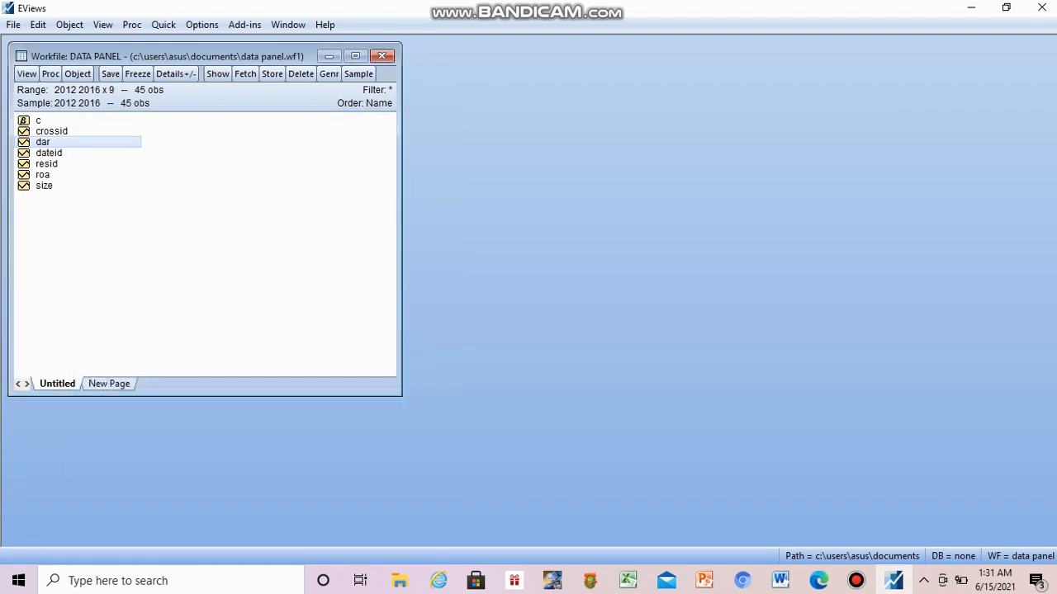
Step: Create a new series object named npf in the workfile and open its spreadsheet
left_click(70, 25)
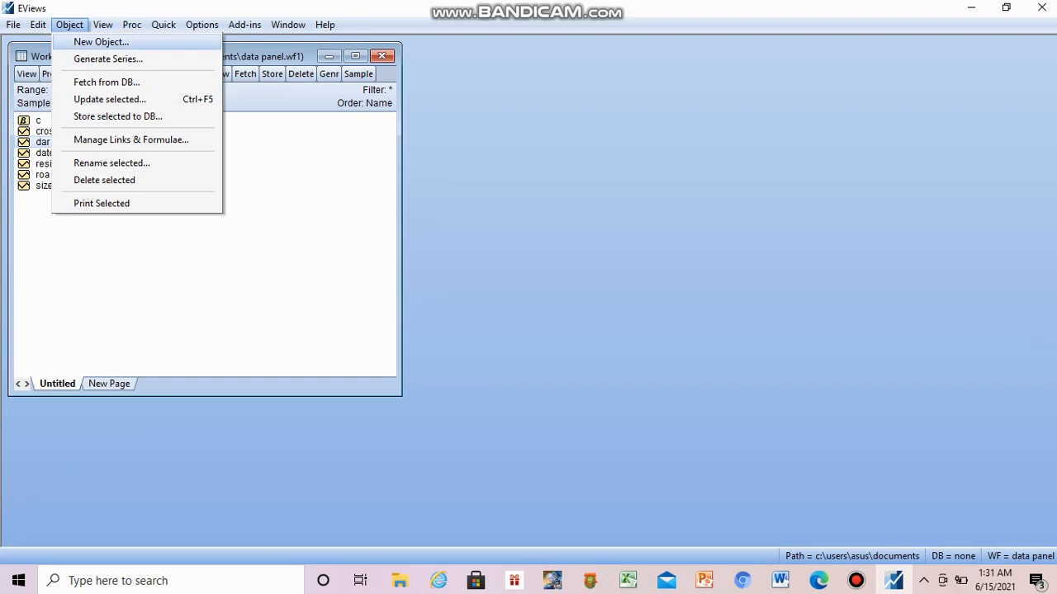
left_click(101, 42)
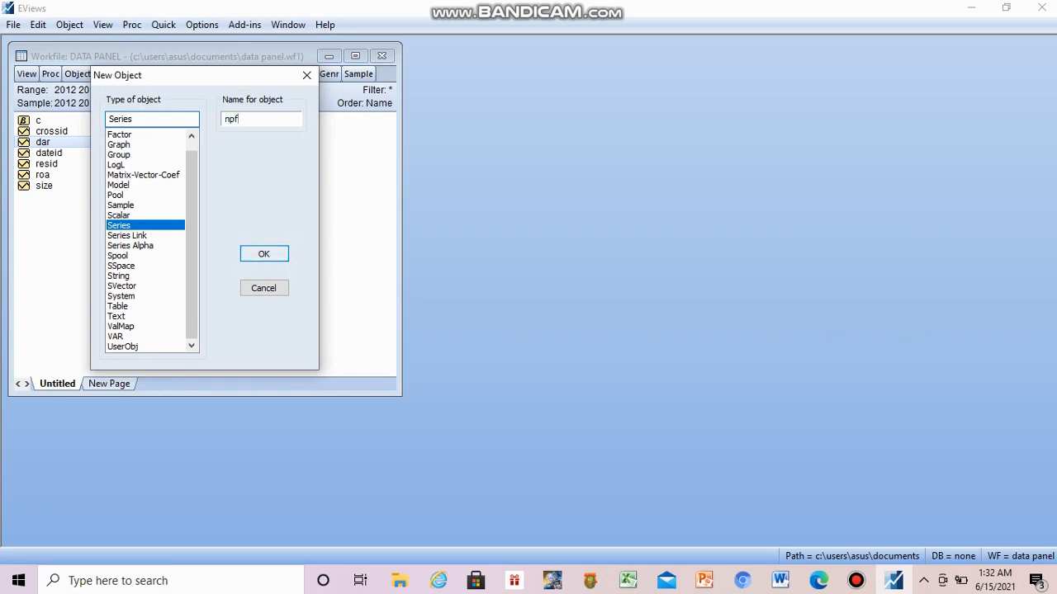
key("Return")
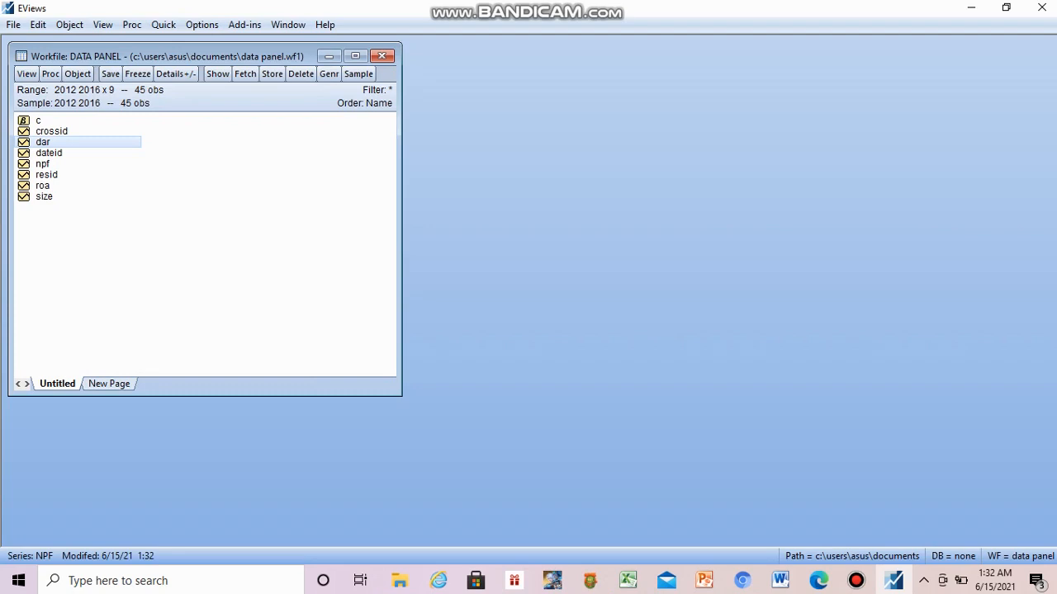
double_click(43, 164)
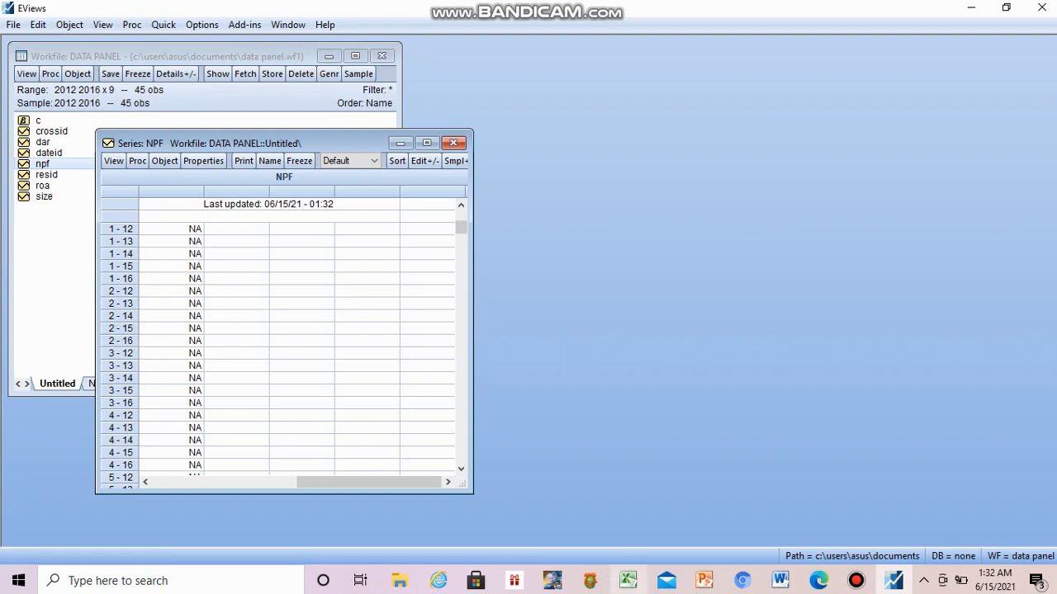
Step: Switch to Excel and copy the X4 values in G2:G46 without the header
left_click(628, 581)
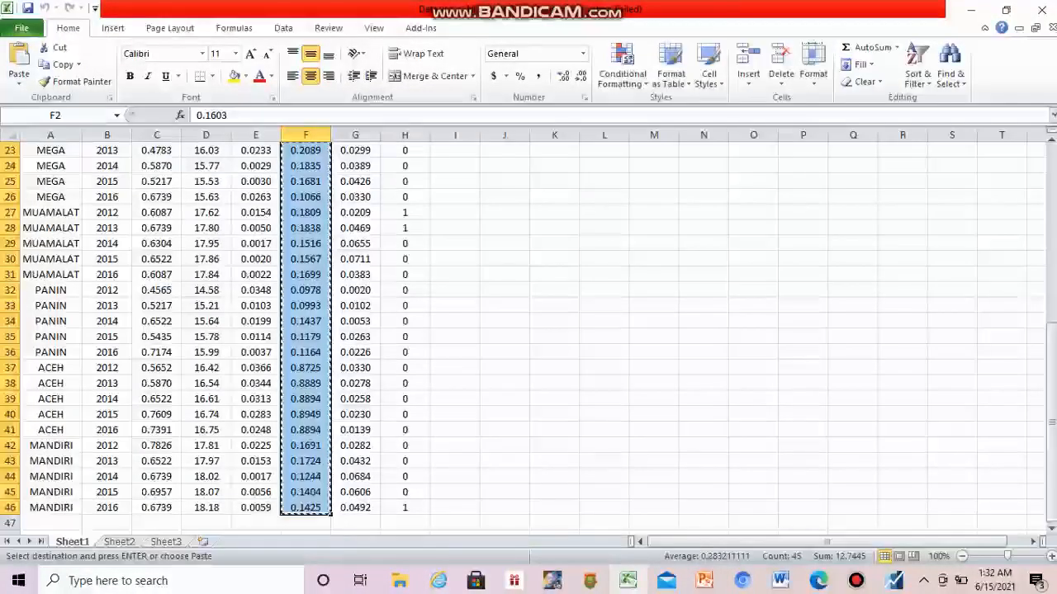
left_click(355, 275)
key("Up")
key("Up")
key("Up")
key("Up")
key("Up")
key("Up")
key("Up")
key("Up")
key("Up")
key("Up")
key("Up")
key("Up")
key("Up")
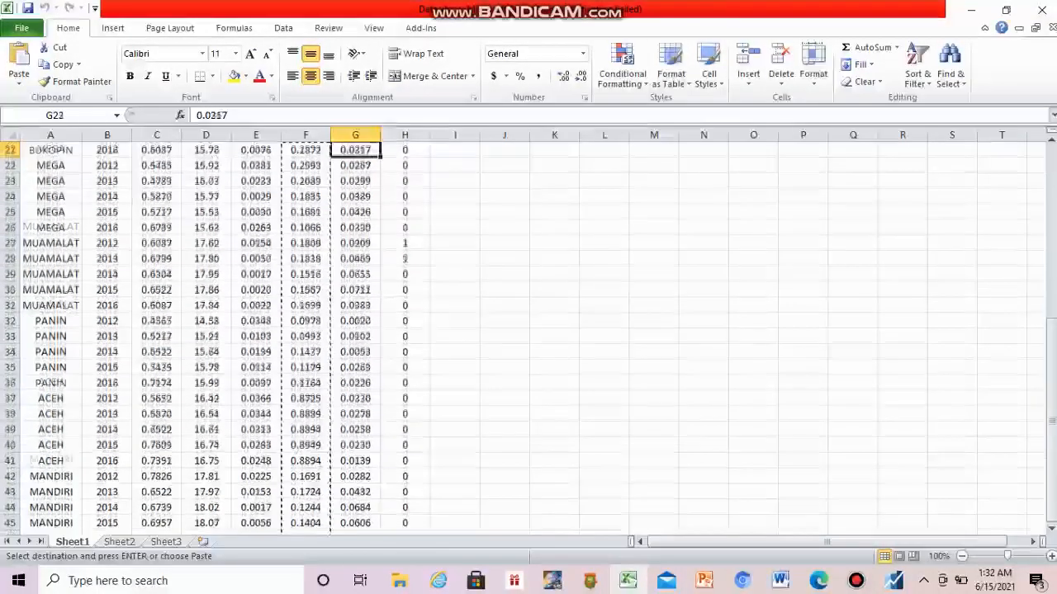
key("Up")
key("Up")
key("Up")
key("Up")
key("Up")
key("Up")
key("Up")
key("Up")
key("Up")
key("Up")
key("Up")
key("Up")
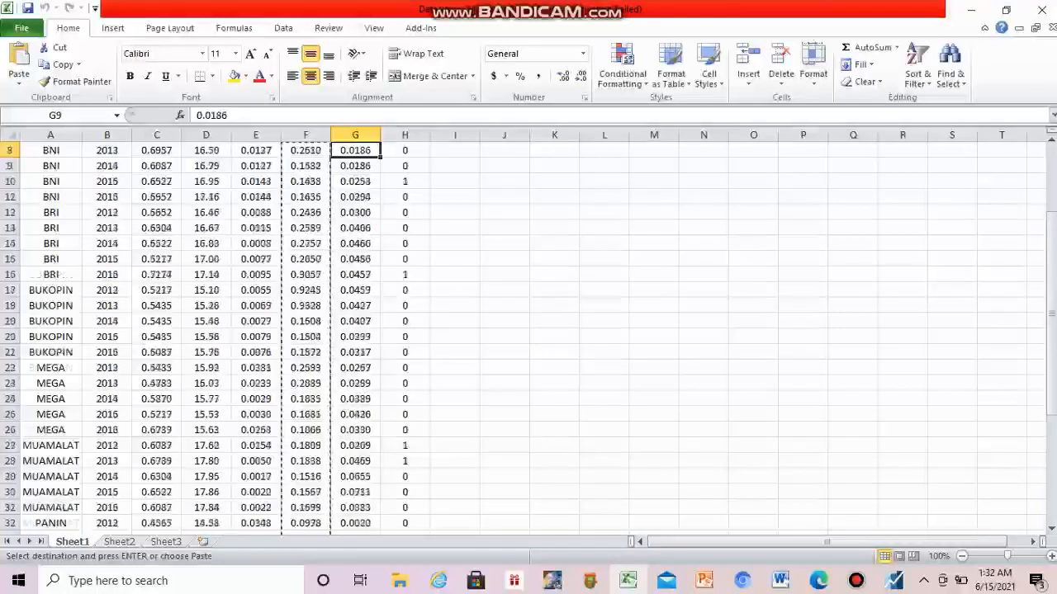
key("Up")
key("Up")
key("Up")
key("Up")
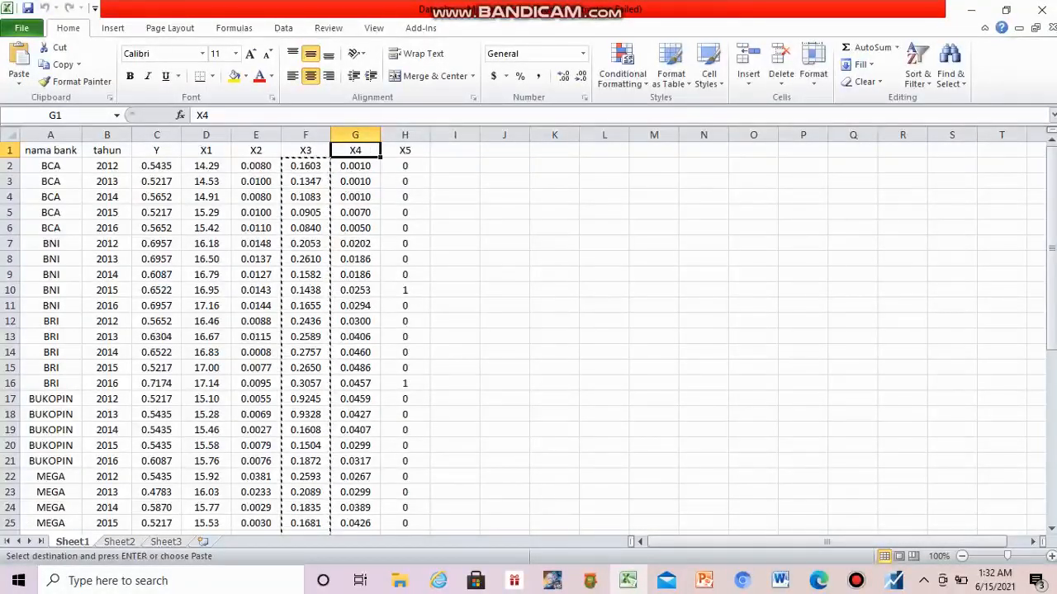
key("shift+Down")
key("shift+Down")
key("shift+Down")
key("shift+Down")
key("shift+Down")
key("shift+Down")
key("shift+Down")
key("shift+Down")
key("shift+Down")
key("shift+Down")
key("shift+Down")
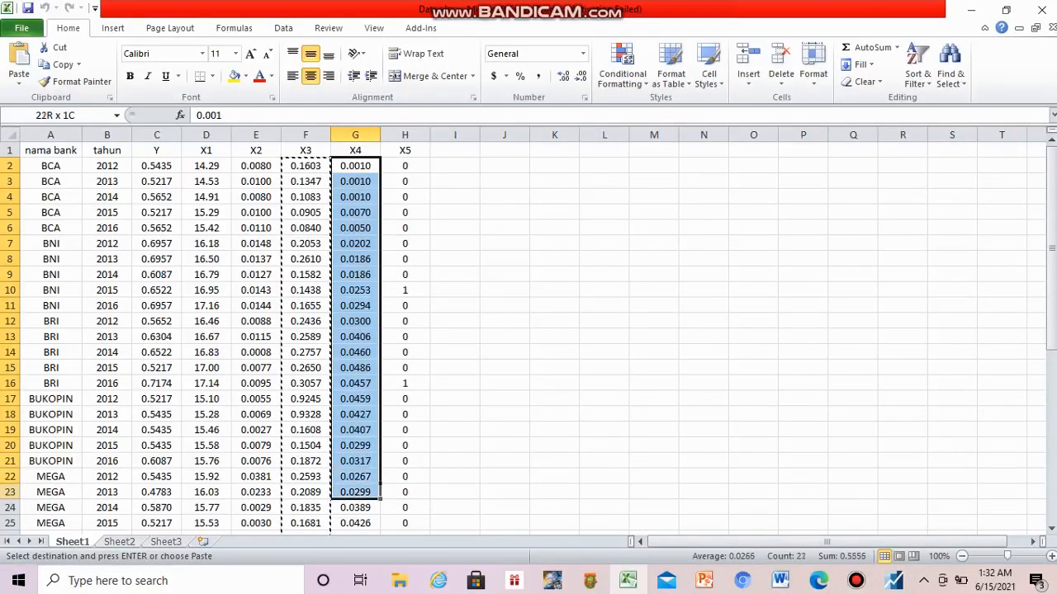
key("shift+Down")
key("shift+Down")
key("shift+Down")
key("shift+Down")
key("shift+Down")
key("shift+Down")
key("shift+Down")
key("shift+Down")
key("shift+Down")
key("shift+Down")
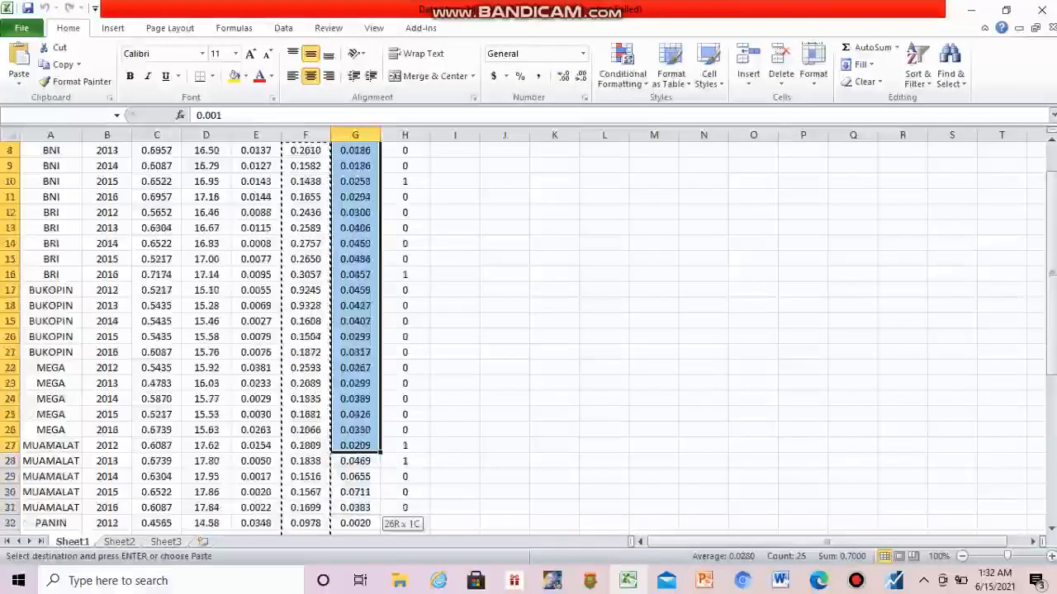
key("shift+Down")
key("shift+Down")
key("shift+Down")
key("shift+Down")
key("shift+Down")
key("shift+Down")
key("shift+Down")
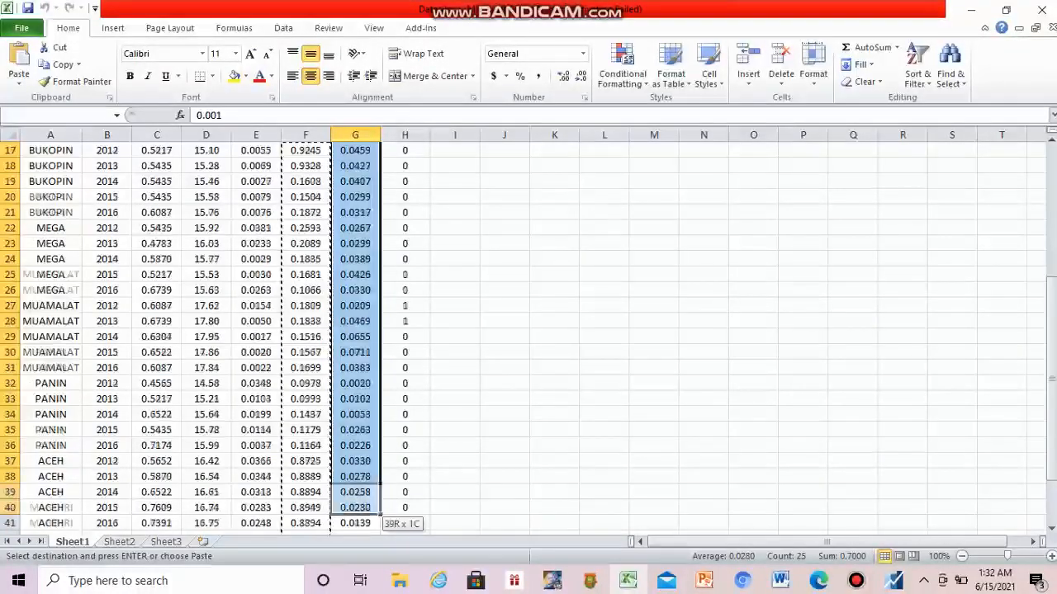
key("shift+Down")
key("shift+Down")
key("shift+Down")
key("shift+Down")
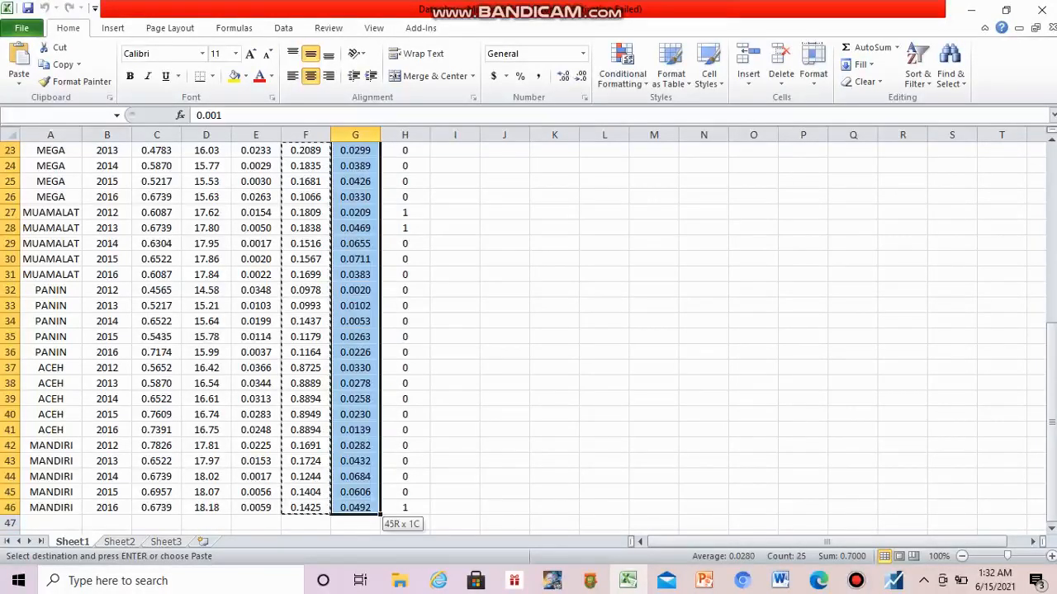
key("ctrl+c")
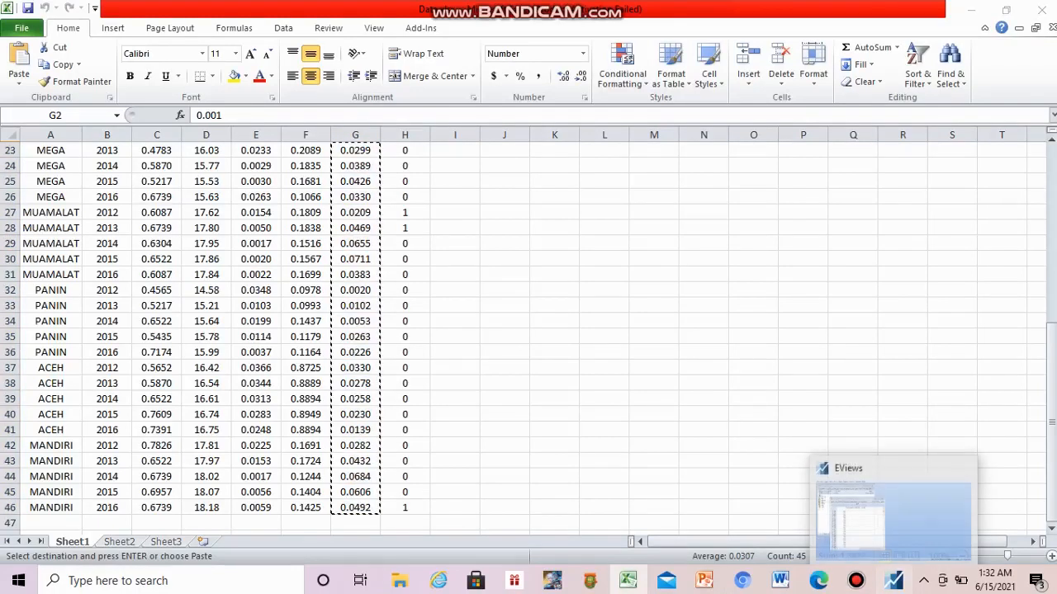
Step: Switch to EViews, paste the copied X4 values into the npf series starting at observation 1 - 12, and close the series
left_click(894, 580)
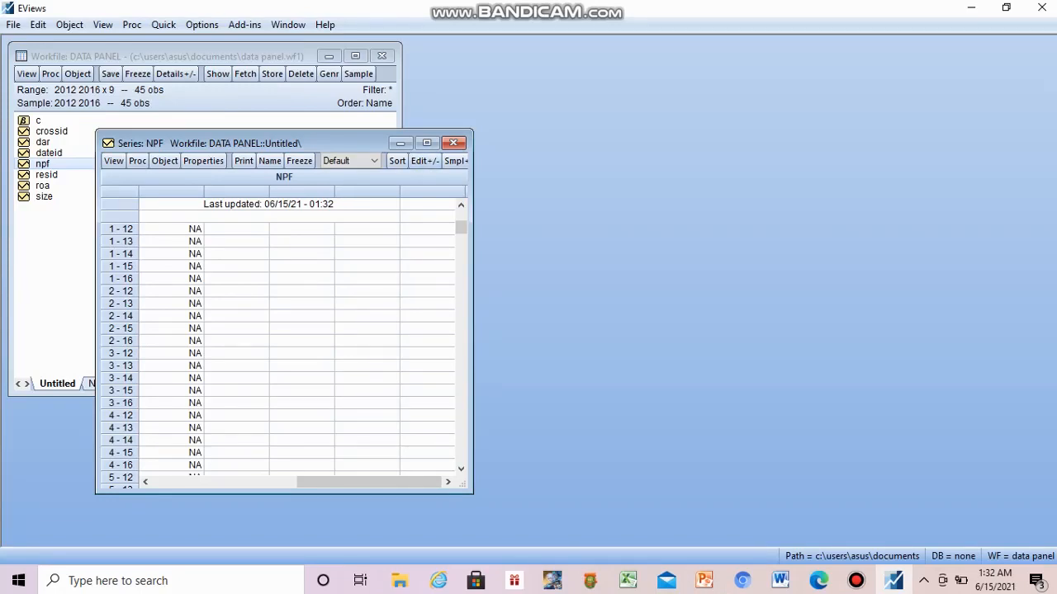
left_click(425, 161)
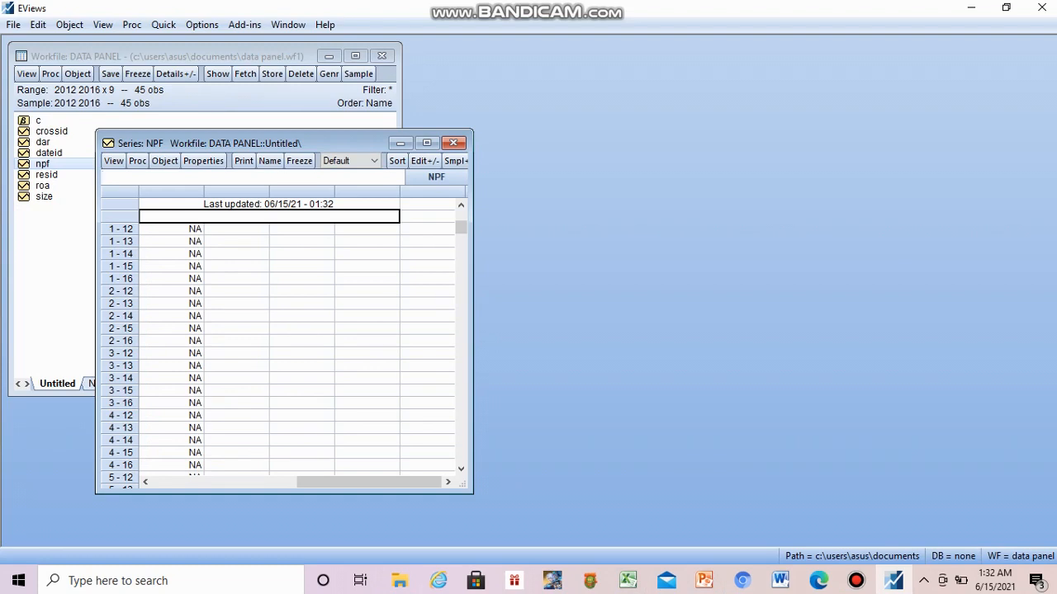
left_click(172, 229)
key("ctrl+v")
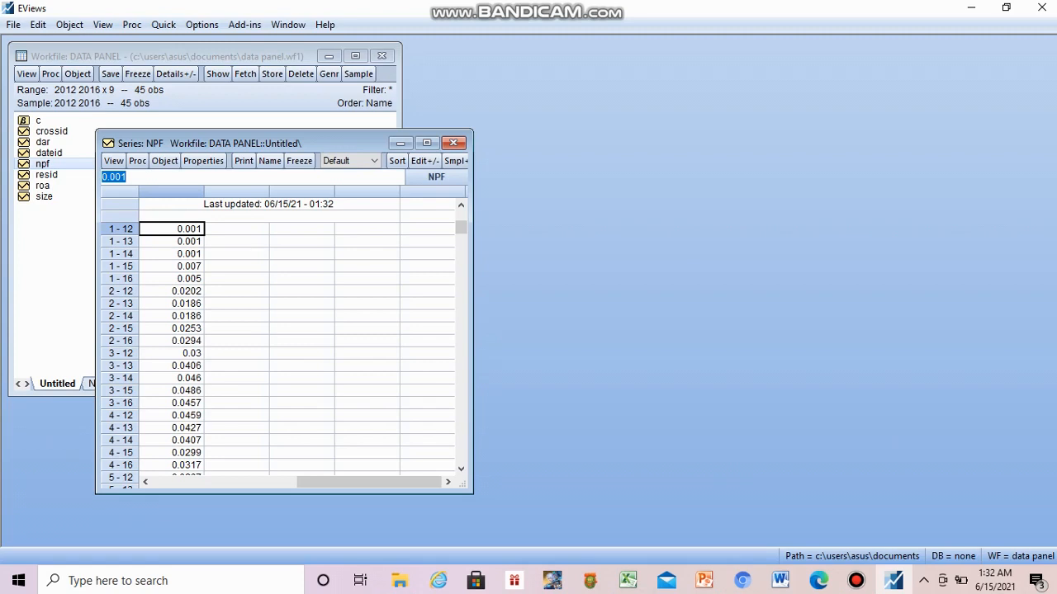
left_click(454, 143)
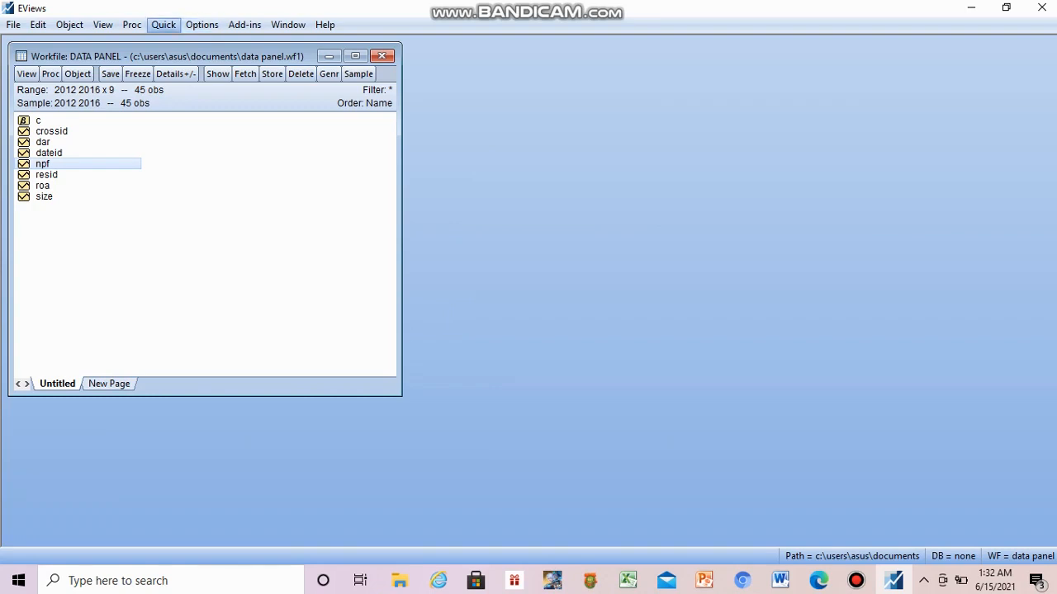
Step: Create a new series object named sukuk in the workfile and open its spreadsheet
left_click(69, 25)
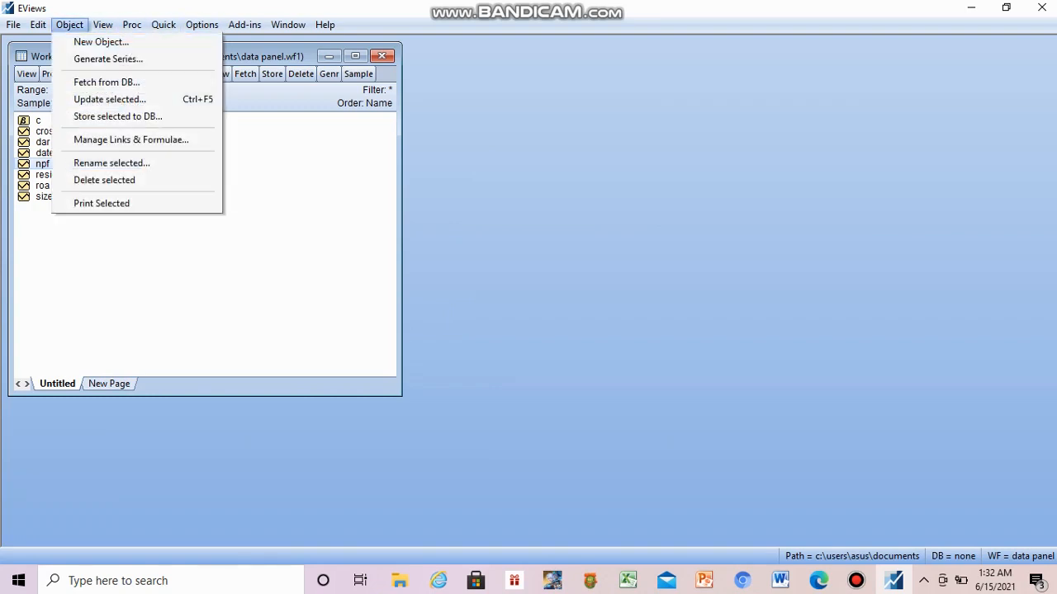
left_click(100, 41)
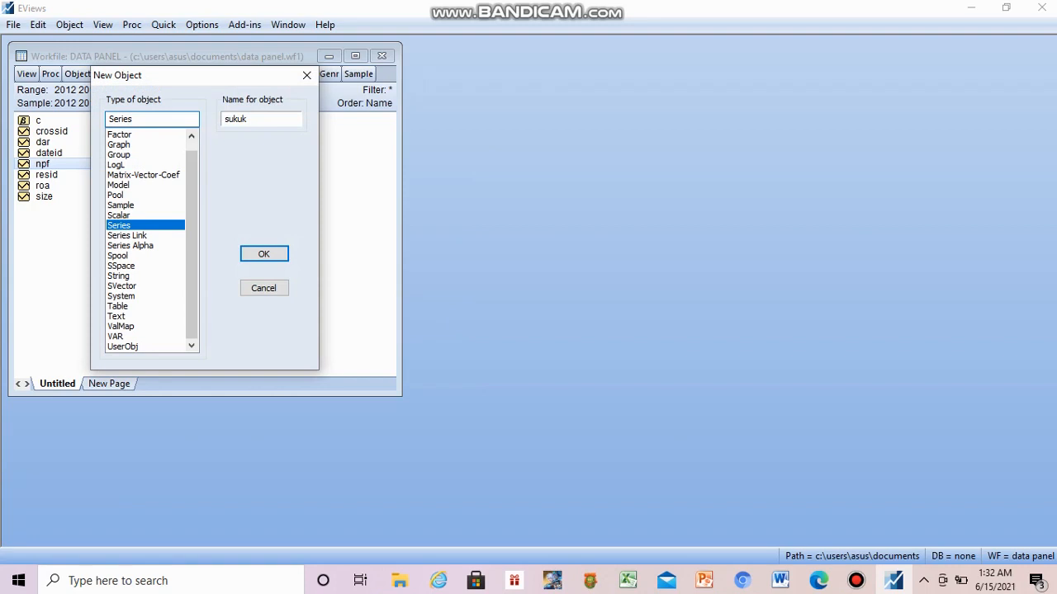
type("sukuk")
key("Return")
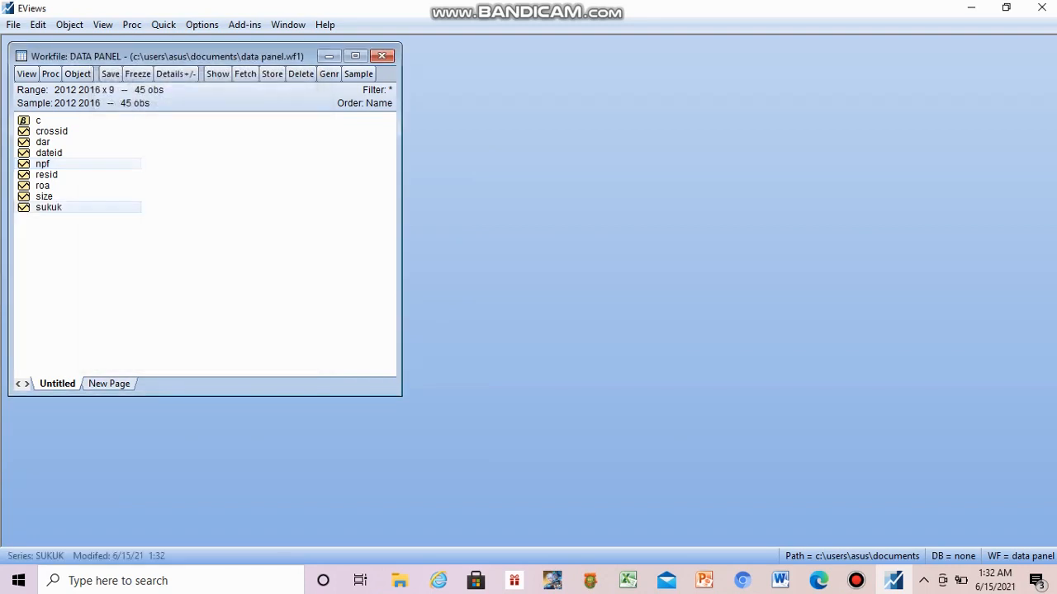
double_click(49, 207)
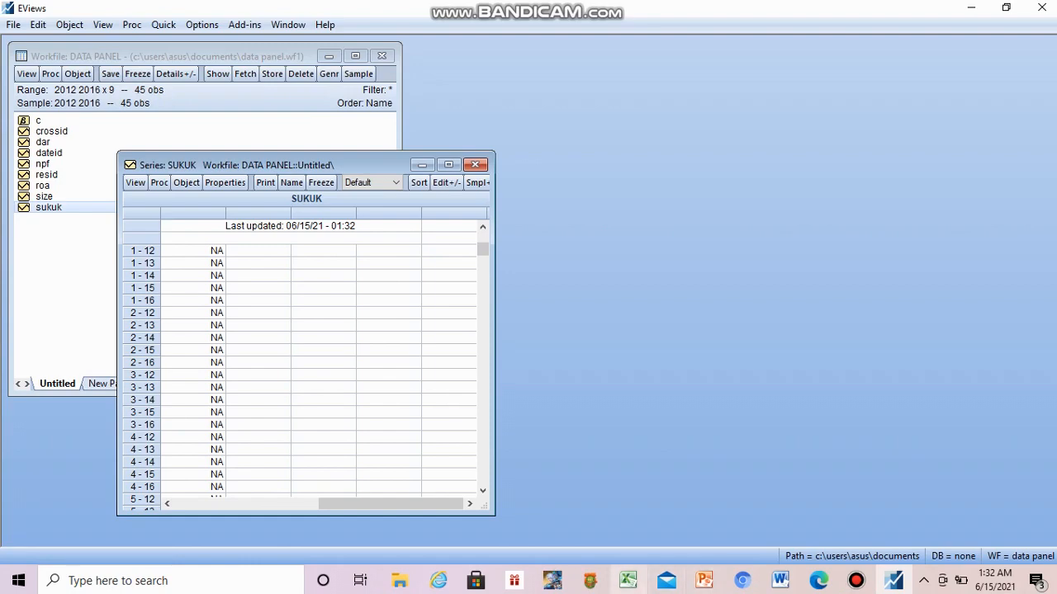
Step: Switch to Excel and copy the X5 values in H2:H46 without the header
left_click(628, 580)
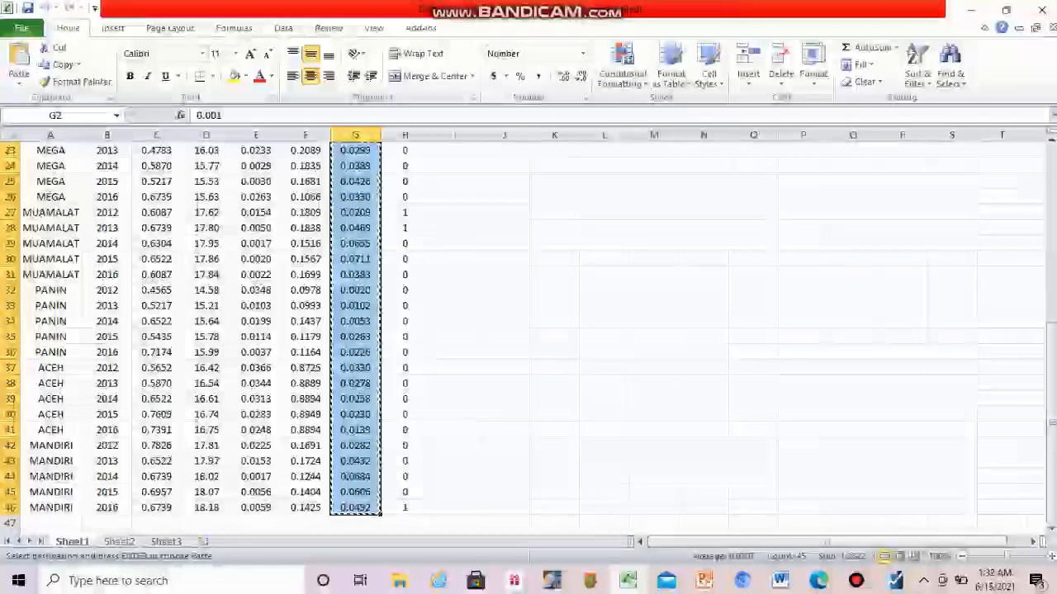
left_click(406, 213)
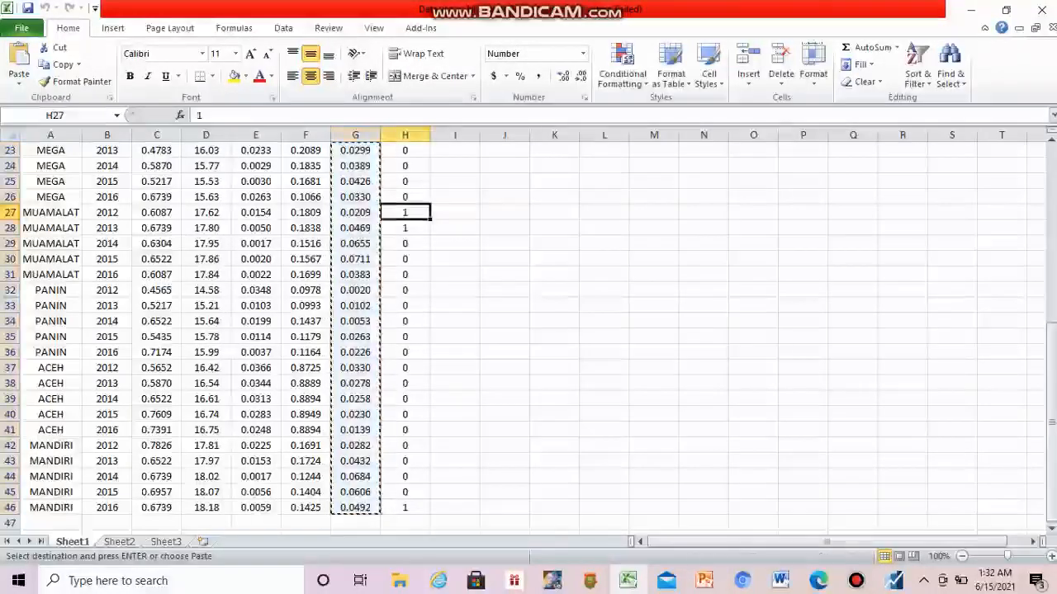
key("Up")
key("Up")
key("Up")
key("Up")
key("Up")
key("Up")
key("Up")
key("Up")
key("Up")
key("Up")
key("Up")
key("Up")
key("Up")
key("Up")
key("Up")
key("Up")
key("Up")
key("Up")
key("Up")
key("Up")
key("Up")
key("Up")
key("Up")
key("Up")
key("Up")
key("Up")
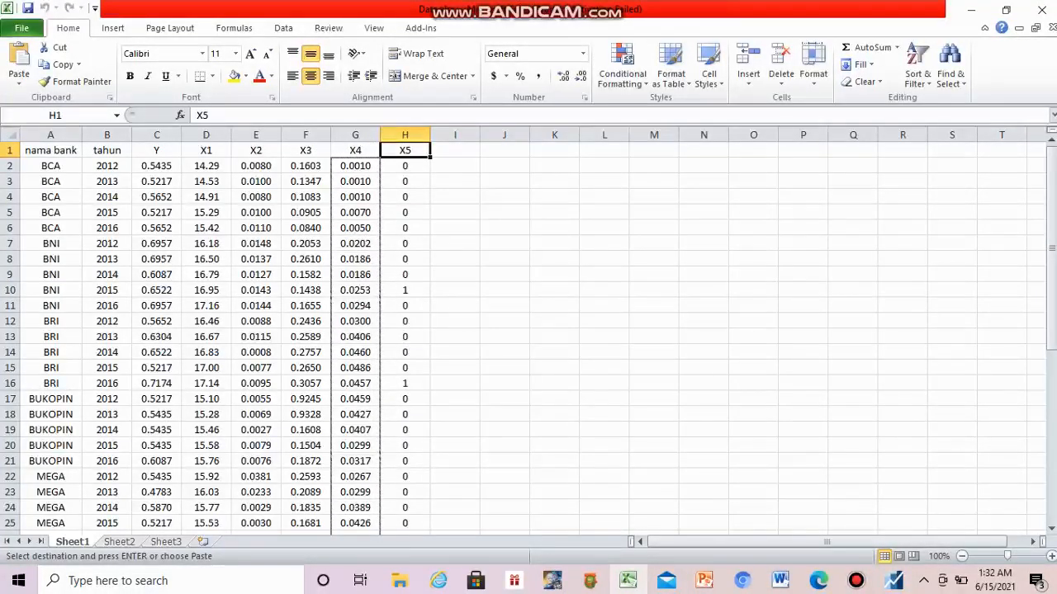
key("shift+Down")
key("shift+Down")
key("shift+Down")
key("shift+Down")
key("shift+Down")
key("shift+Down")
key("shift+Down")
key("shift+Down")
key("shift+Down")
key("shift+Down")
key("shift+Down")
key("shift+Down")
key("shift+Down")
key("shift+Down")
key("shift+Down")
key("shift+Down")
key("shift+Down")
key("shift+Down")
key("shift+Down")
key("shift+Down")
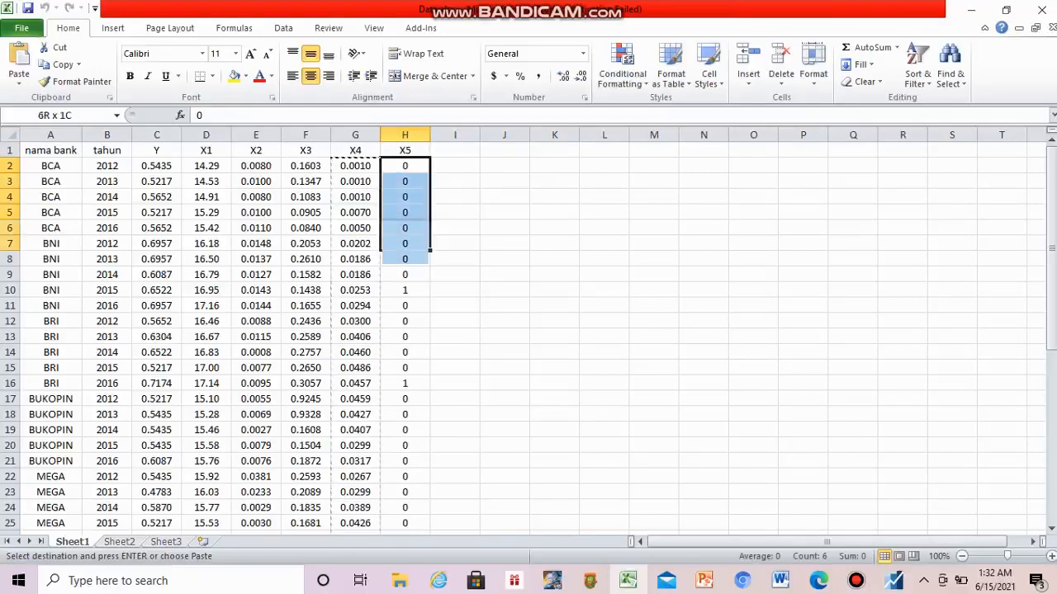
key("shift+Down")
key("shift+Down")
key("shift+Down")
key("shift+Down")
key("shift+Down")
key("shift+Down")
key("shift+Down")
key("shift+Down")
key("shift+Down")
key("shift+Down")
key("shift+Down")
key("shift+Down")
key("shift+Down")
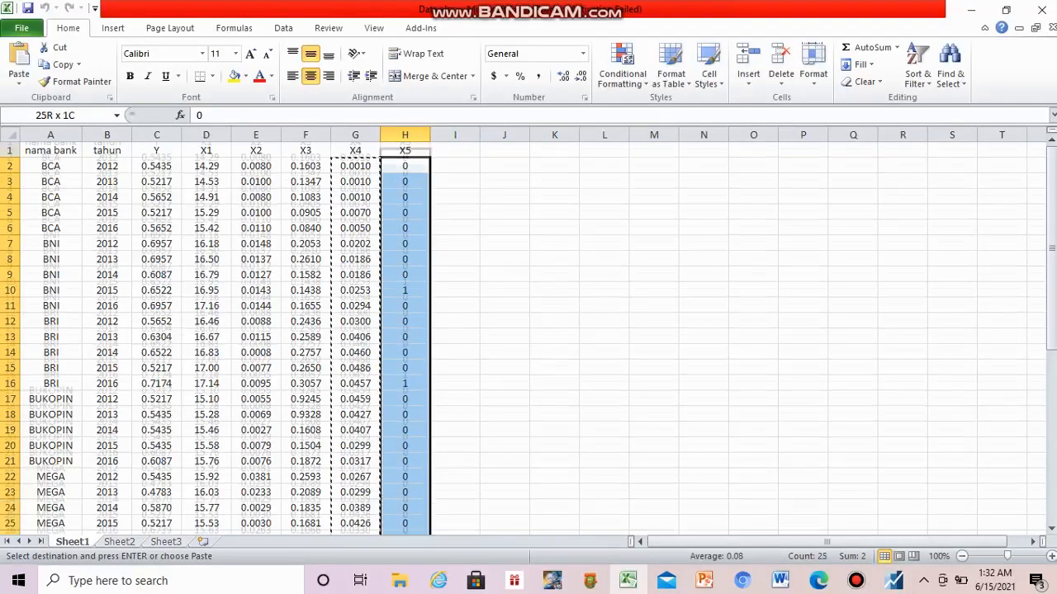
key("shift+Down")
key("shift+Down")
key("shift+Down")
key("shift+Down")
key("shift+Down")
key("shift+Down")
key("shift+Down")
key("shift+Down")
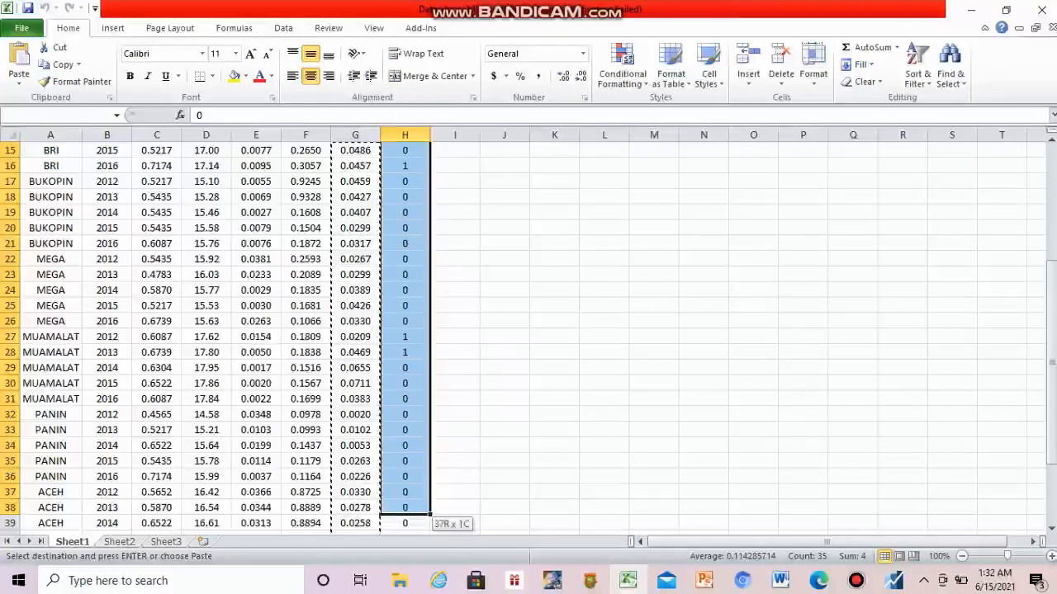
key("shift+Down")
key("shift+Down")
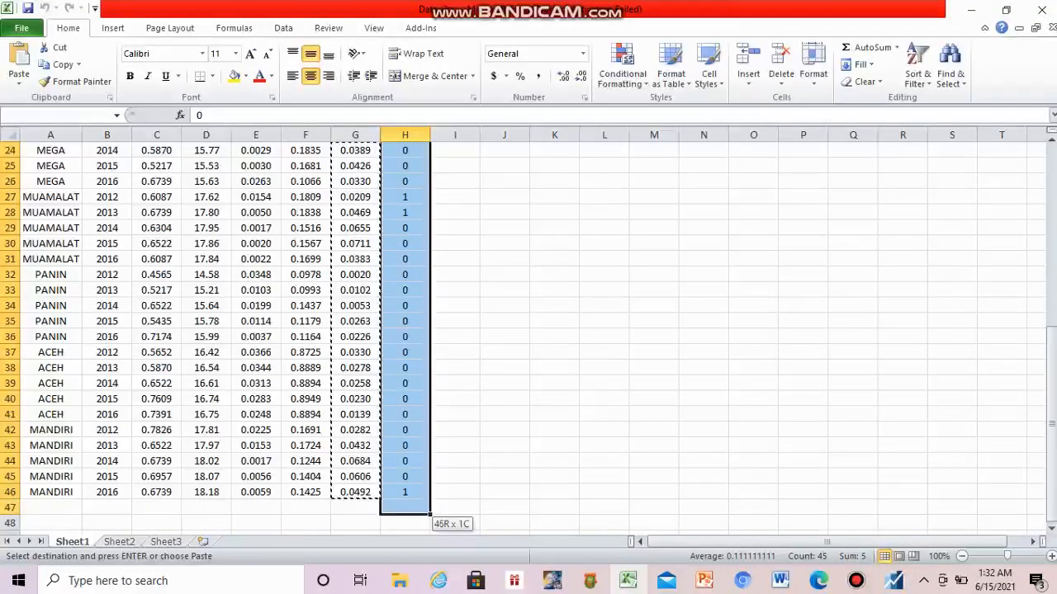
key("shift+Down")
key("shift+Up")
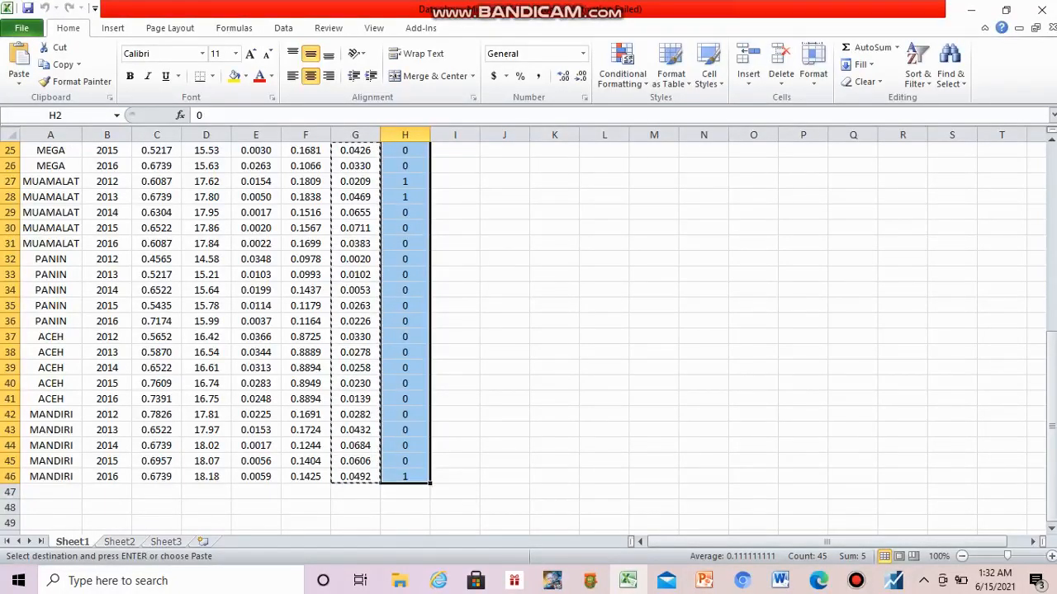
key("ctrl+c")
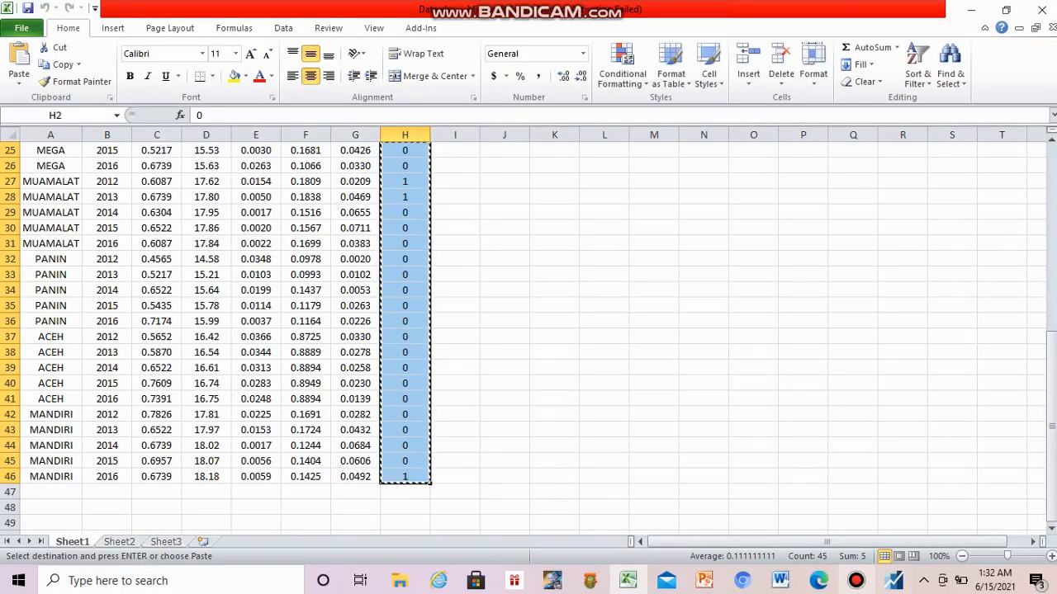
Step: Switch to EViews, paste the copied X5 values into the sukuk series starting at observation 1 - 12, and close the series
left_click(893, 581)
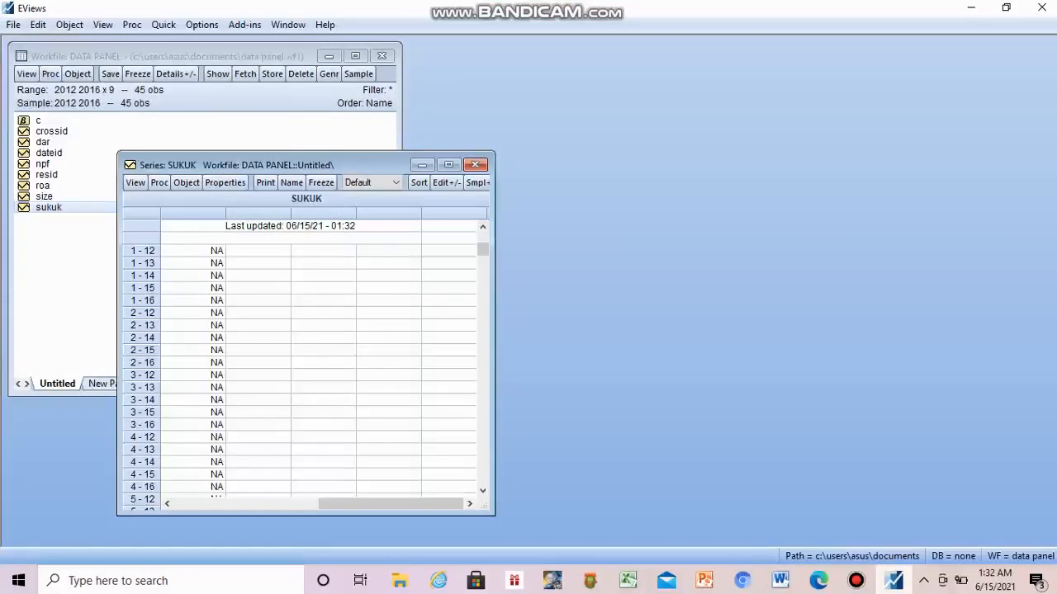
mouse_move(856, 581)
left_click(447, 182)
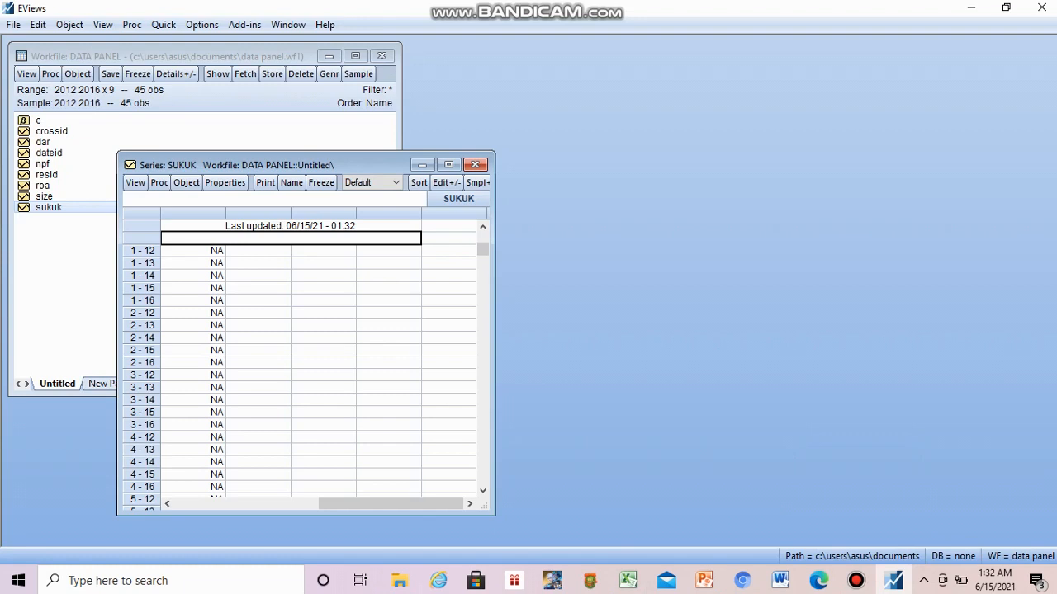
left_click(194, 251)
key("ctrl+v")
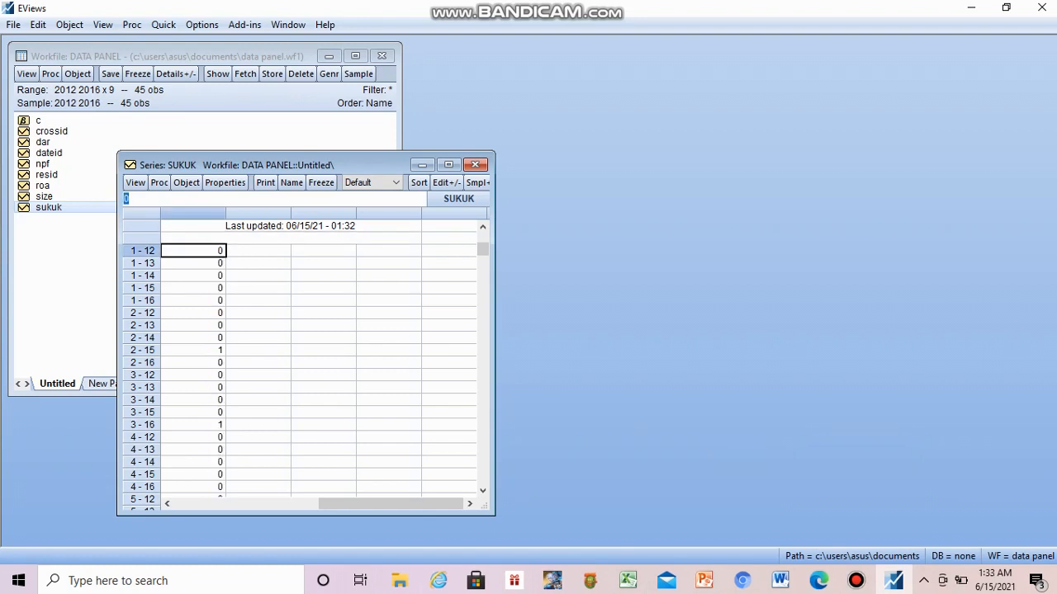
left_click(475, 165)
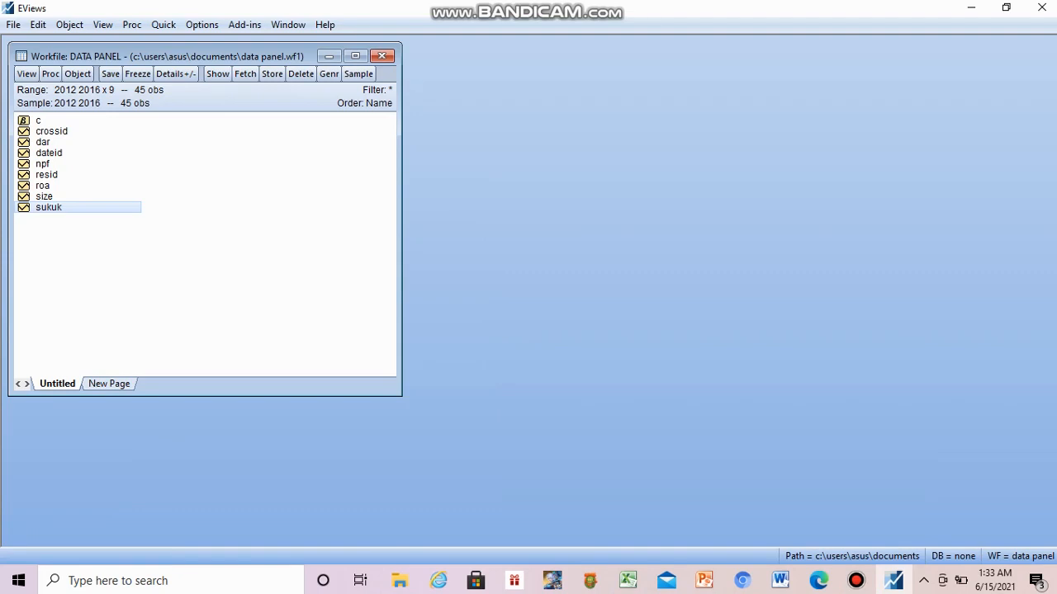
Step: Create a new series object named isr in the workfile and open its spreadsheet
left_click(69, 25)
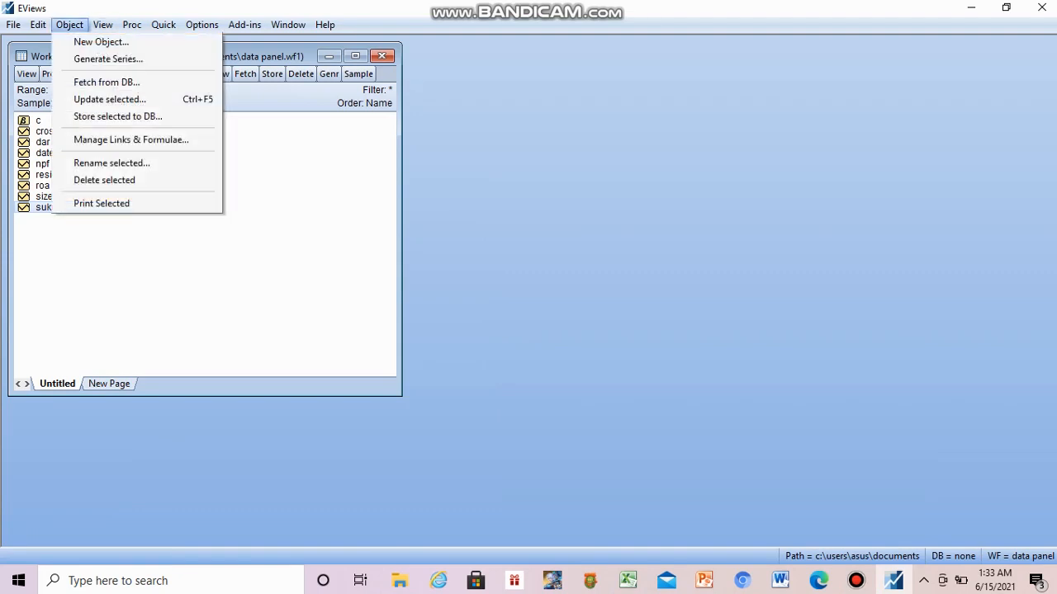
left_click(100, 41)
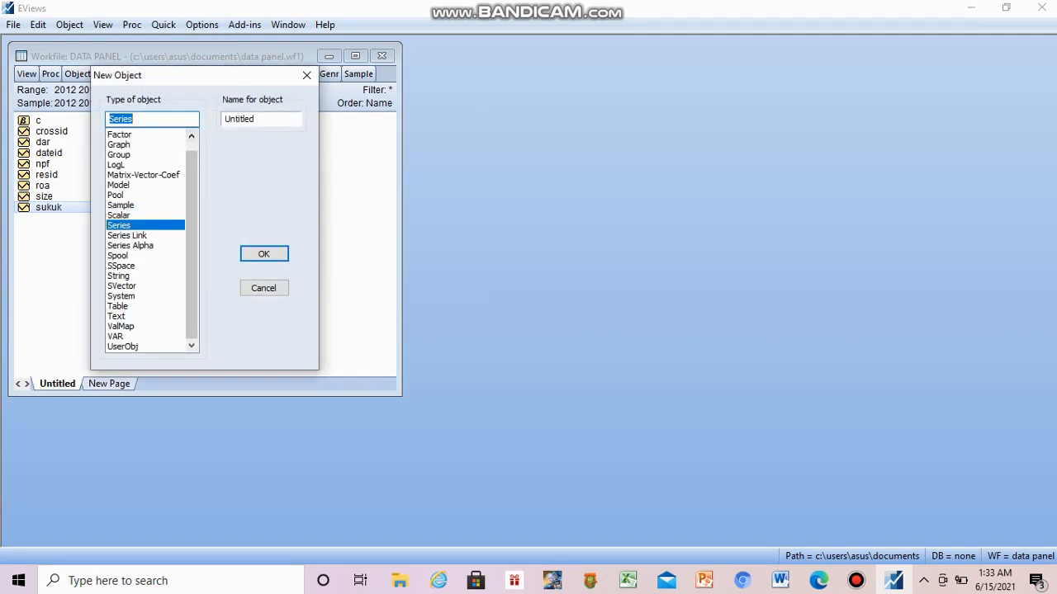
left_click(257, 119)
left_click_drag(256, 119, 224, 119)
type("isr")
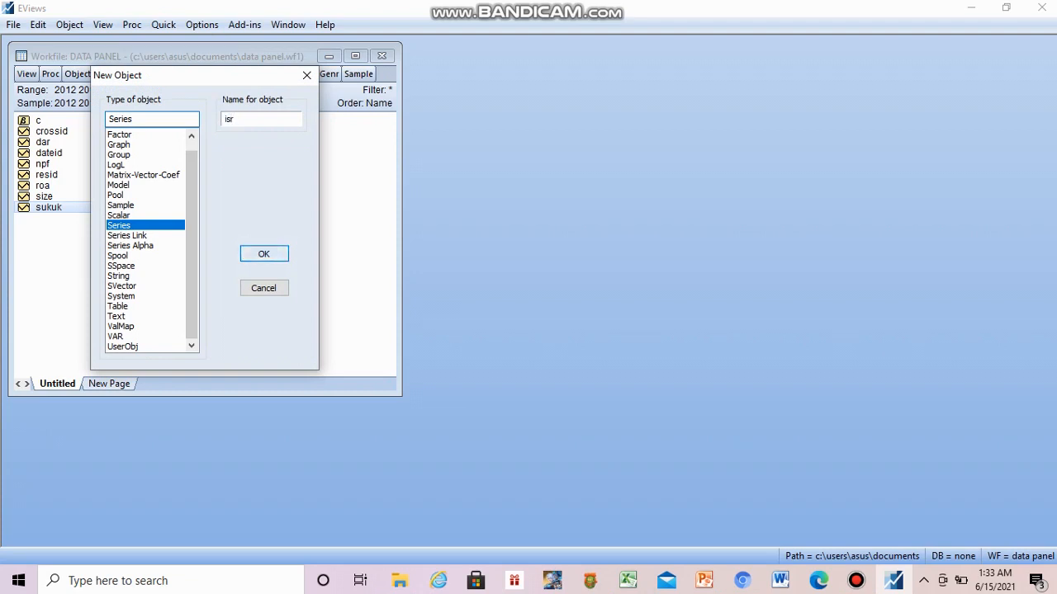
key("Return")
double_click(42, 163)
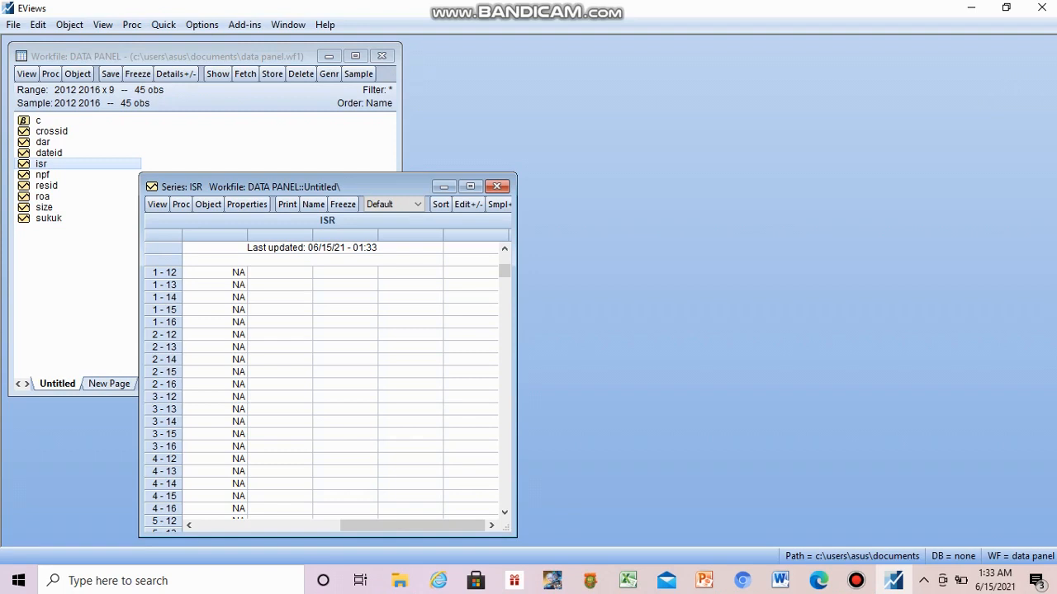
Step: Switch to Excel and copy the Y values in C2:C46 without the header
key("alt+Tab")
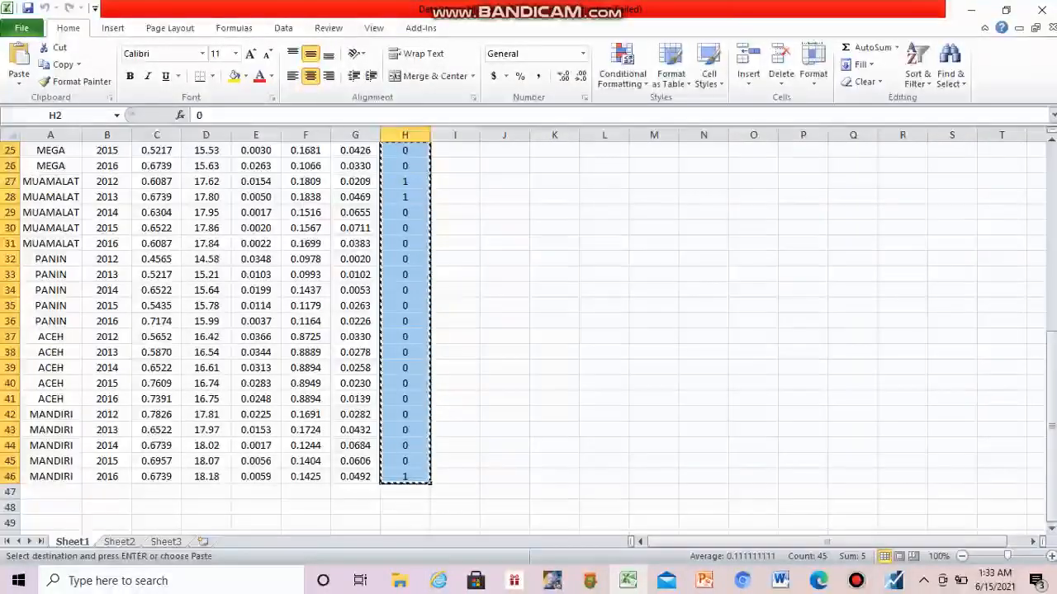
left_click(157, 243)
left_click(157, 228)
key("Up")
key("Up")
key("Up")
key("Up")
key("Up")
key("Up")
key("Up")
key("Up")
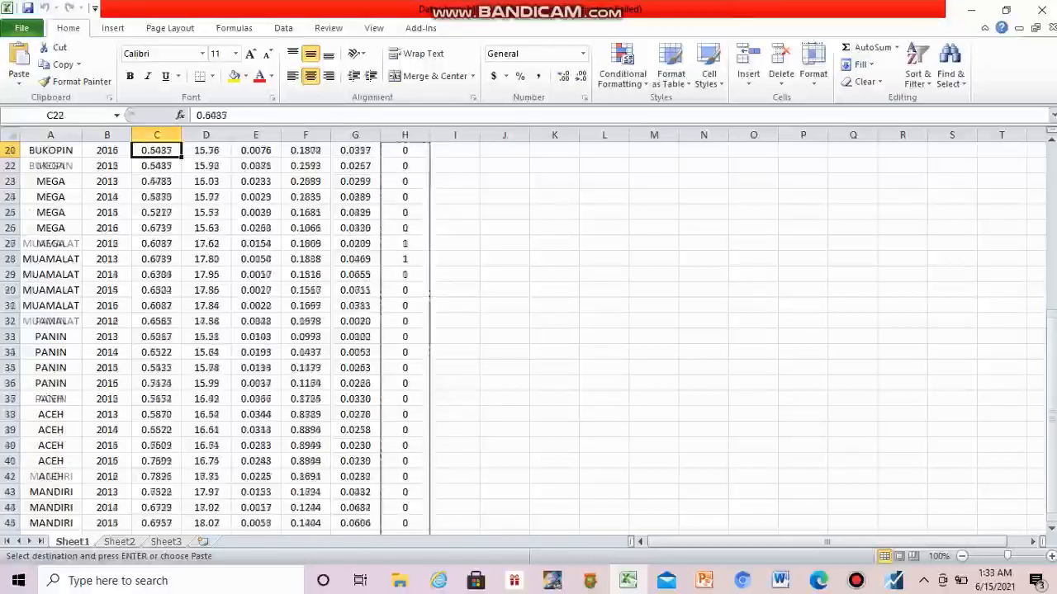
key("Up")
key("Up")
key("Up")
key("Up")
key("Up")
key("Up")
key("Up")
key("Up")
key("Up")
key("Up")
key("Up")
key("Up")
key("Up")
key("Up")
key("Up")
key("Up")
key("Up")
key("Up")
key("Up")
key("Up")
key("Up")
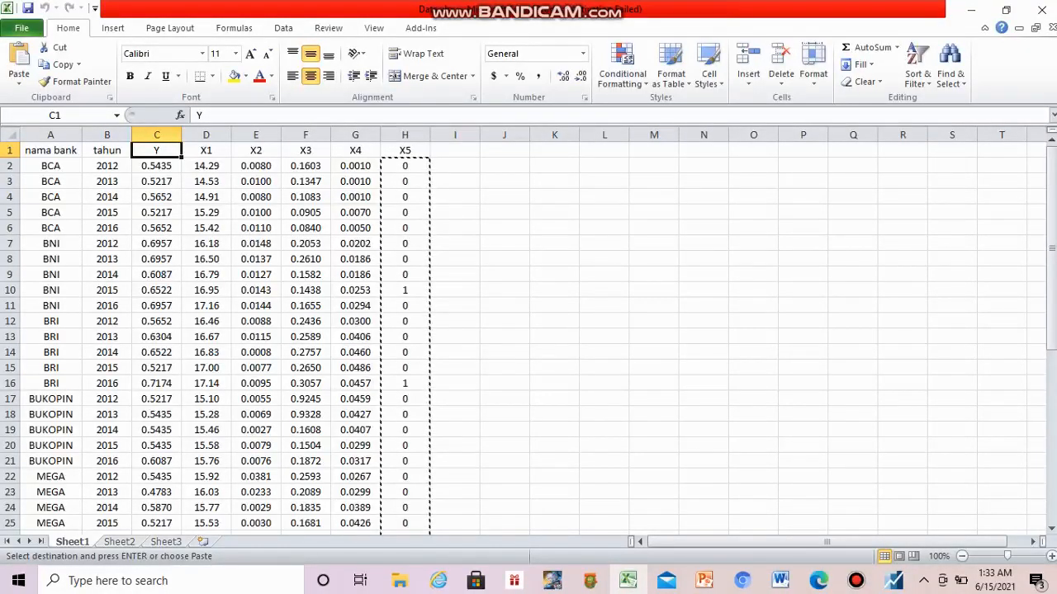
key("shift+Down")
key("shift+Down")
key("shift+Down")
key("shift+Down")
key("shift+Down")
key("shift+Down")
key("shift+Down")
key("shift+Down")
key("shift+Down")
key("shift+Down")
key("shift+Down")
key("shift+Down")
key("shift+Down")
key("shift+Down")
key("shift+Down")
key("shift+Down")
key("shift+Down")
key("shift+Down")
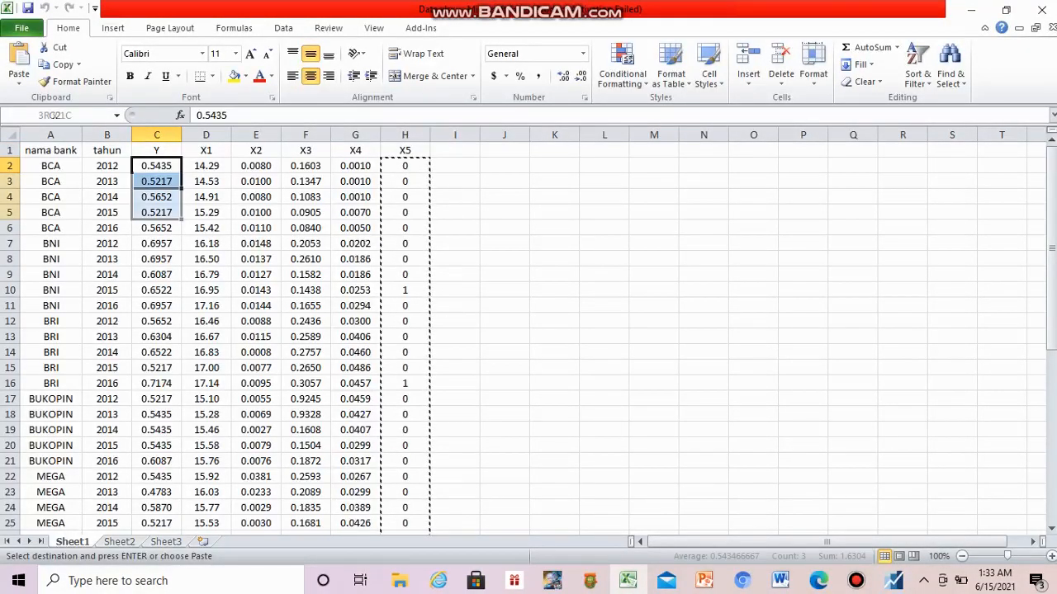
key("shift+Down")
key("shift+Down")
key("shift+Down")
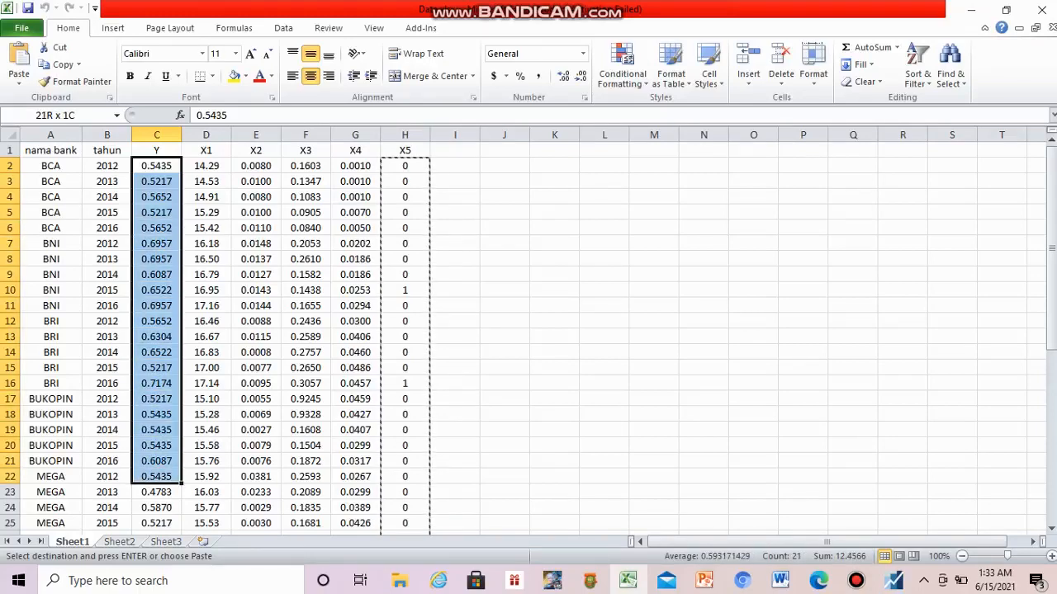
key("shift+Down")
key("shift+Down")
key("shift+Down")
key("shift+Down")
key("shift+Down")
key("shift+Down")
key("shift+Down")
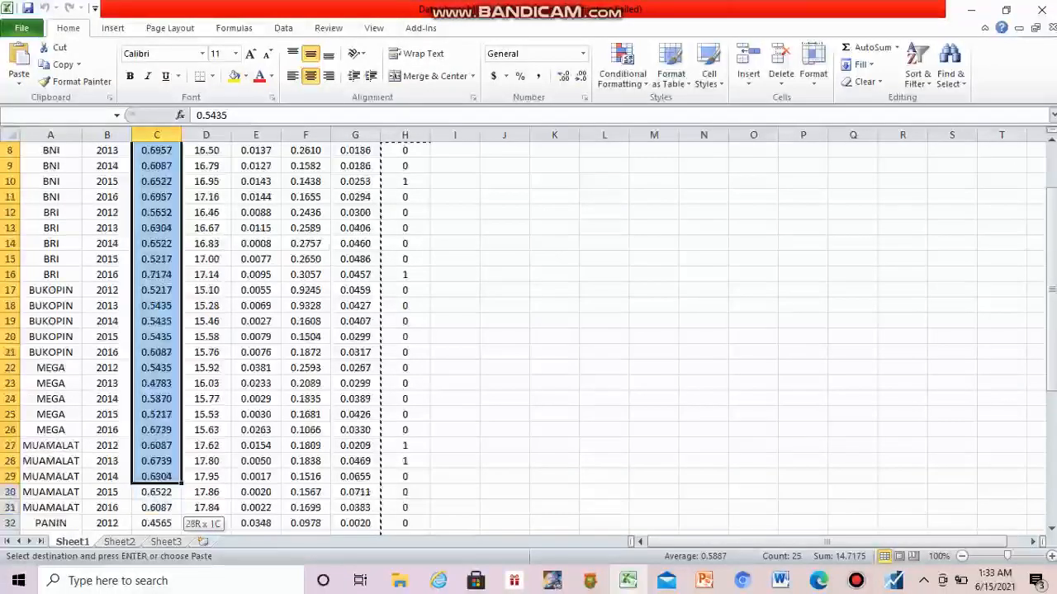
key("shift+Down")
key("shift+Down")
key("shift+Down")
key("shift+Down")
key("shift+Down")
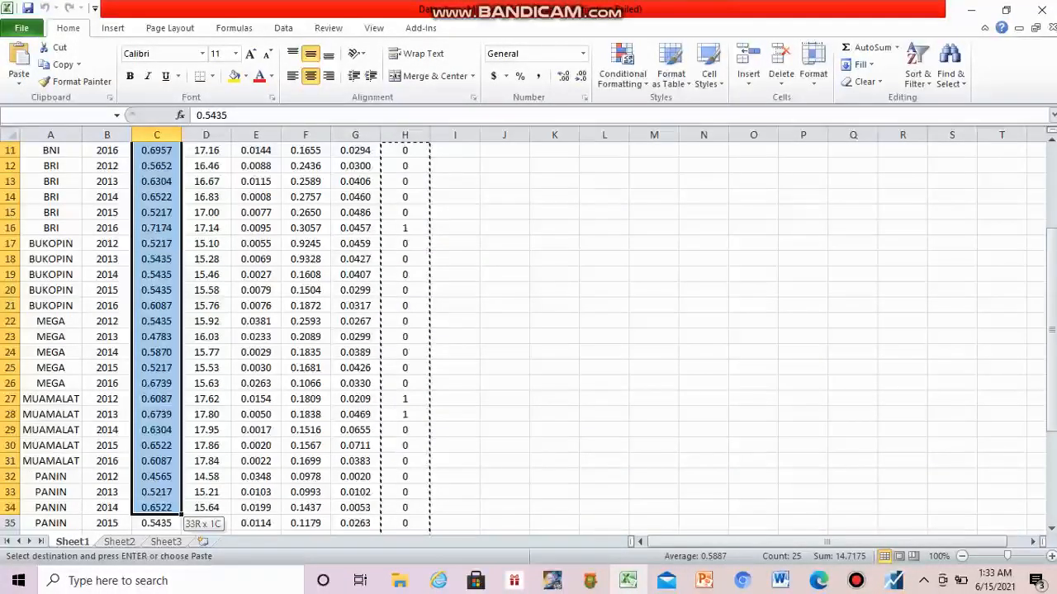
key("shift+Down")
key("shift+Down")
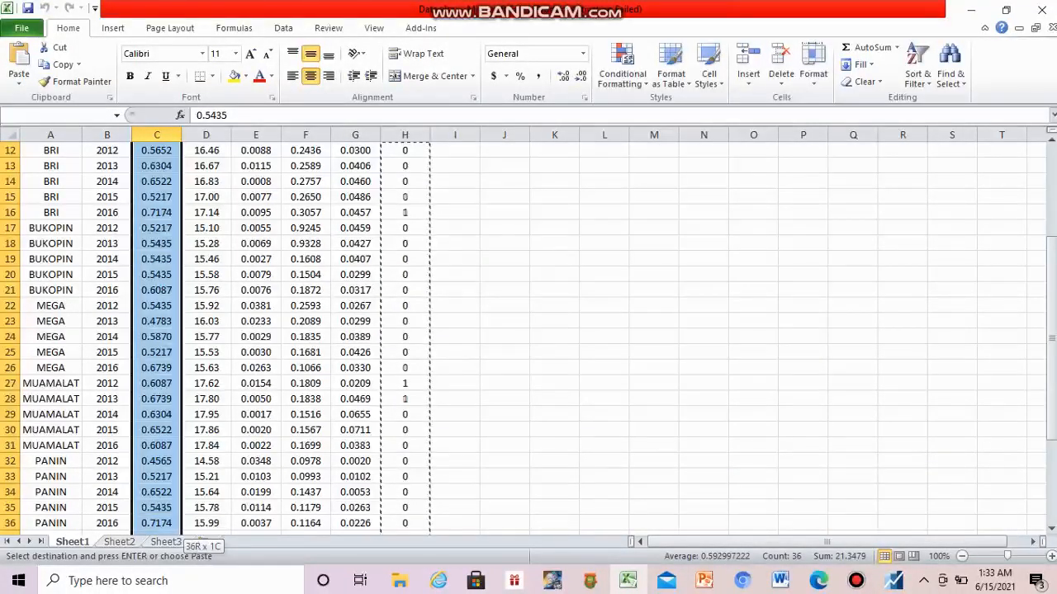
key("shift+Down")
key("shift+Down")
key("shift+Down")
key("shift+Down")
key("shift+Down")
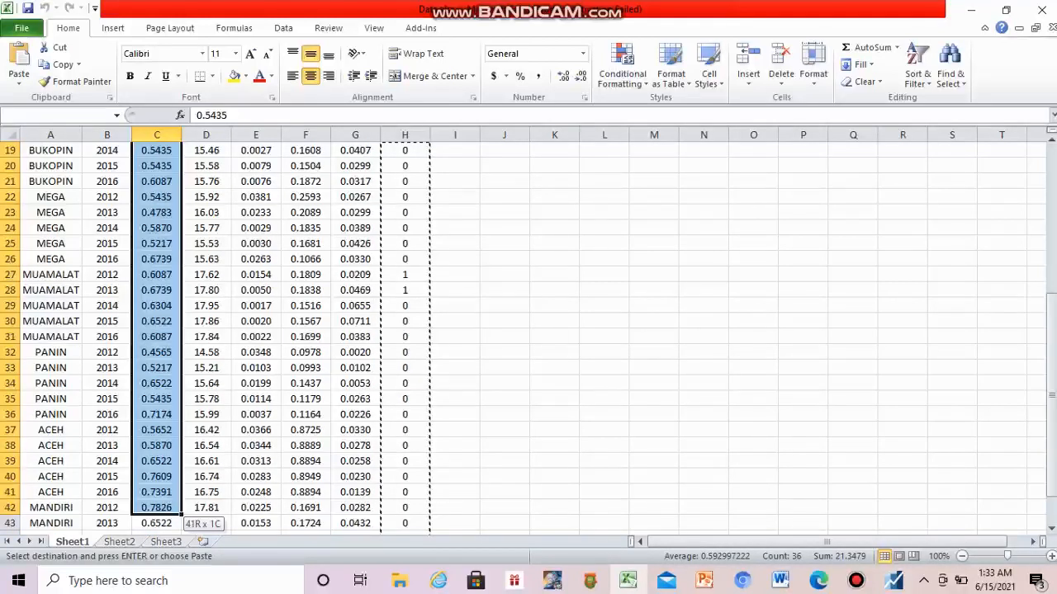
key("shift+Down")
key("shift+Down")
key("shift+Down")
key("shift+Down")
key("shift+Down")
key("shift+Up")
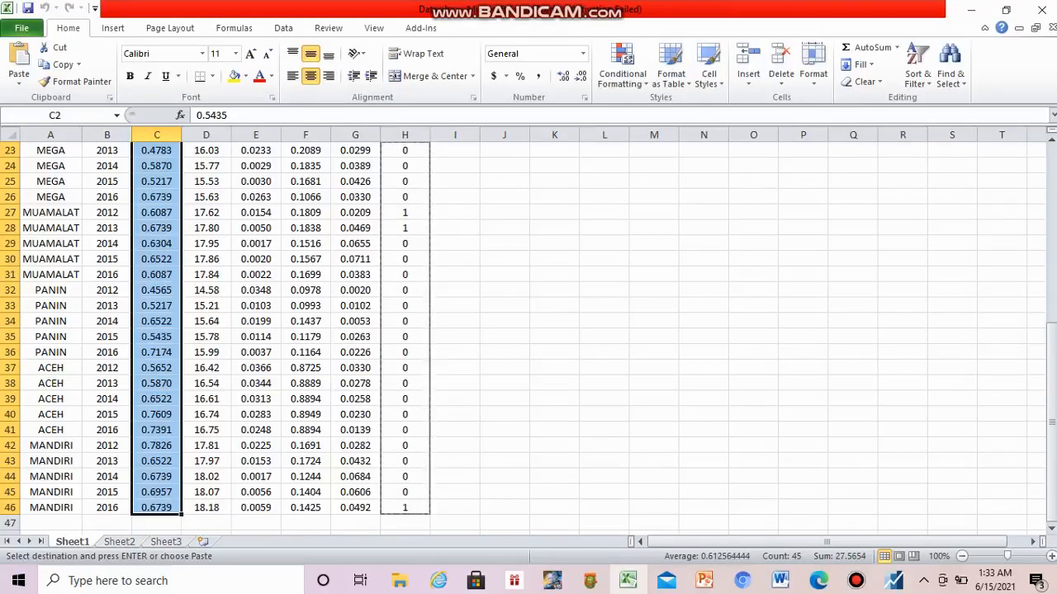
key("ctrl+c")
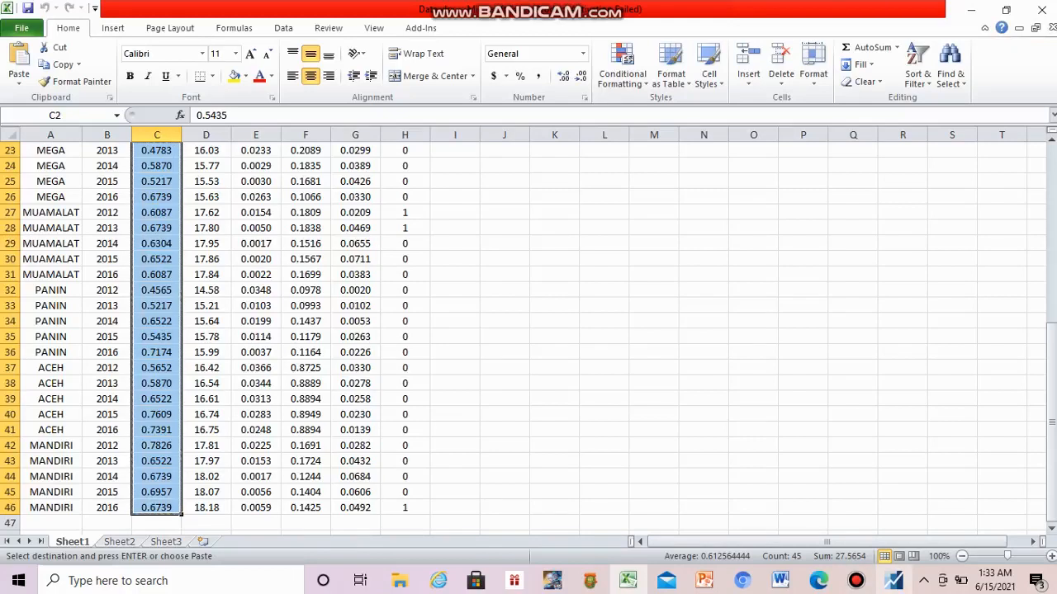
Step: Switch to EViews, paste the copied Y values into the isr series starting at observation 1 - 12, and close the series
left_click(893, 580)
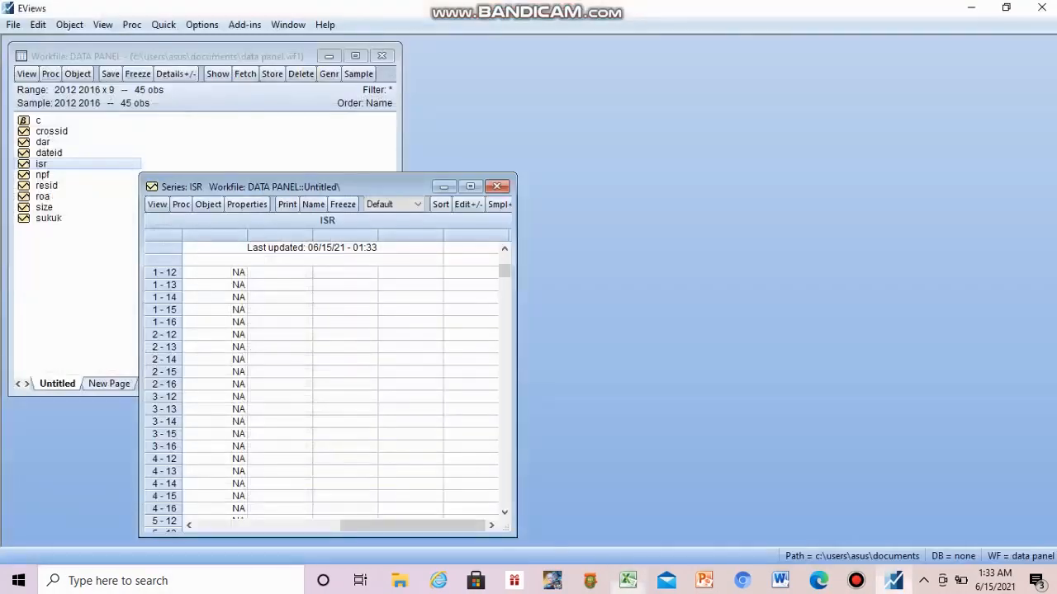
mouse_move(856, 580)
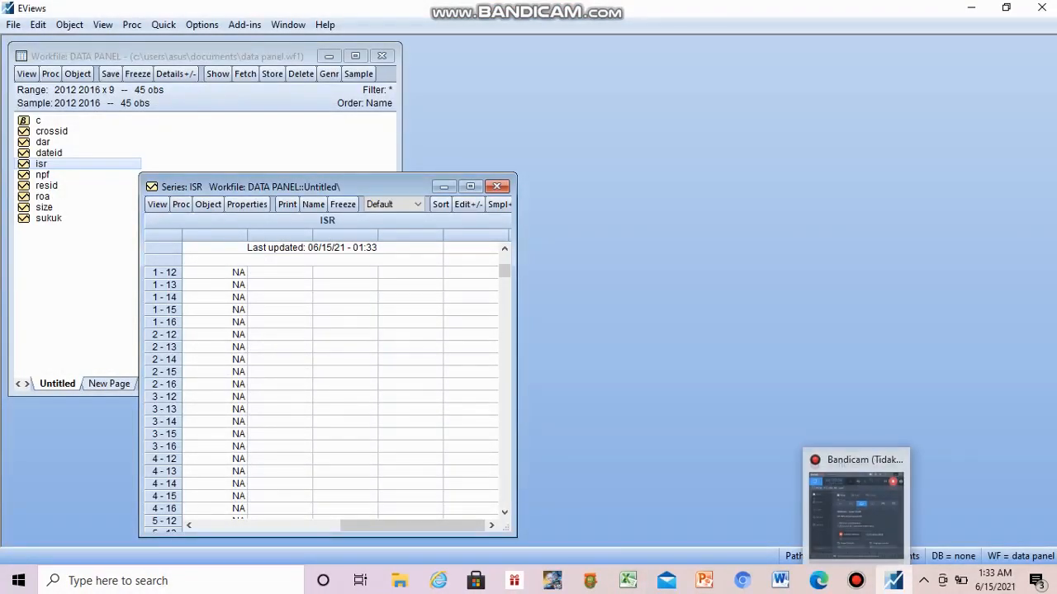
left_click(468, 204)
key("ctrl+v")
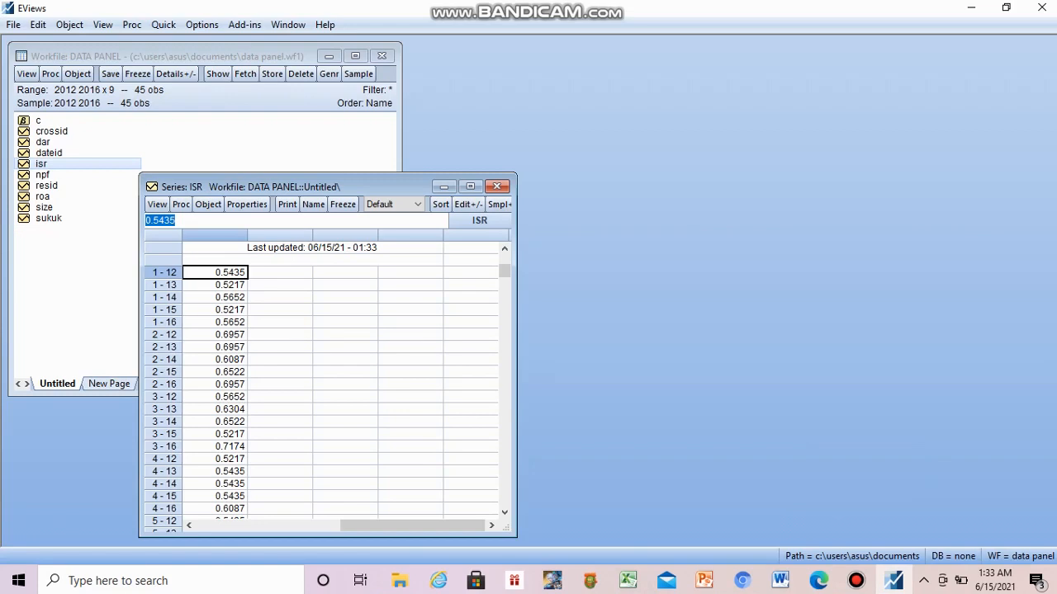
left_click(497, 186)
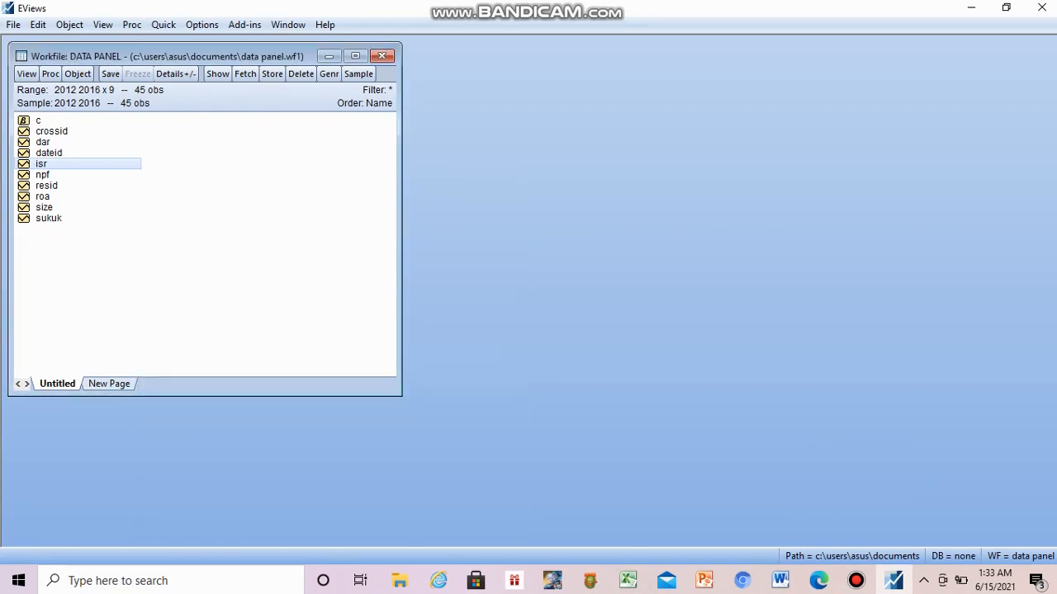
Step: Generate group descriptive statistics for the series isr, size, roa, dar, npf and sukuk
left_click(164, 25)
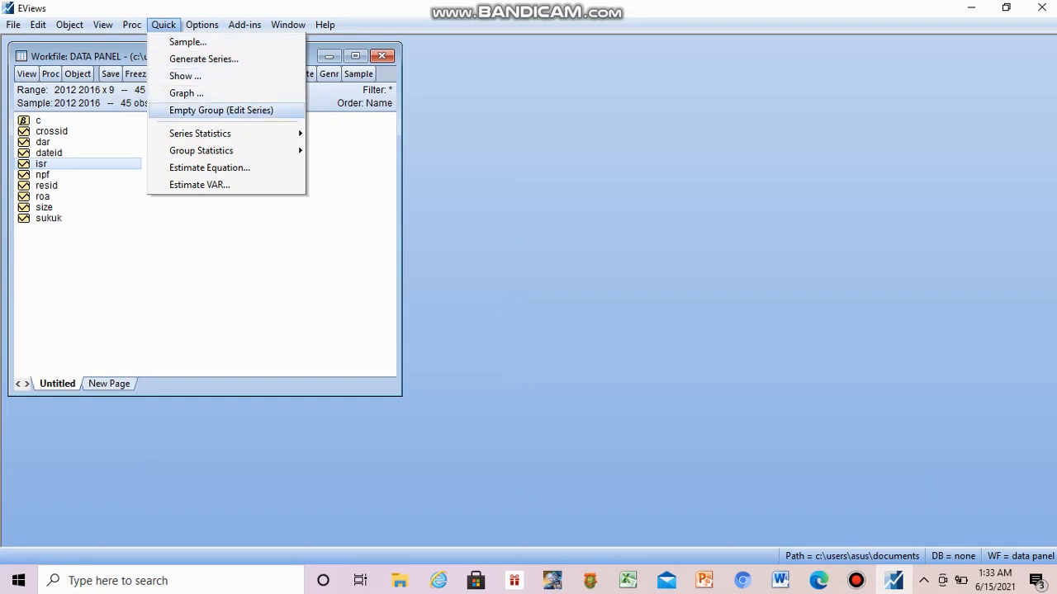
mouse_move(202, 150)
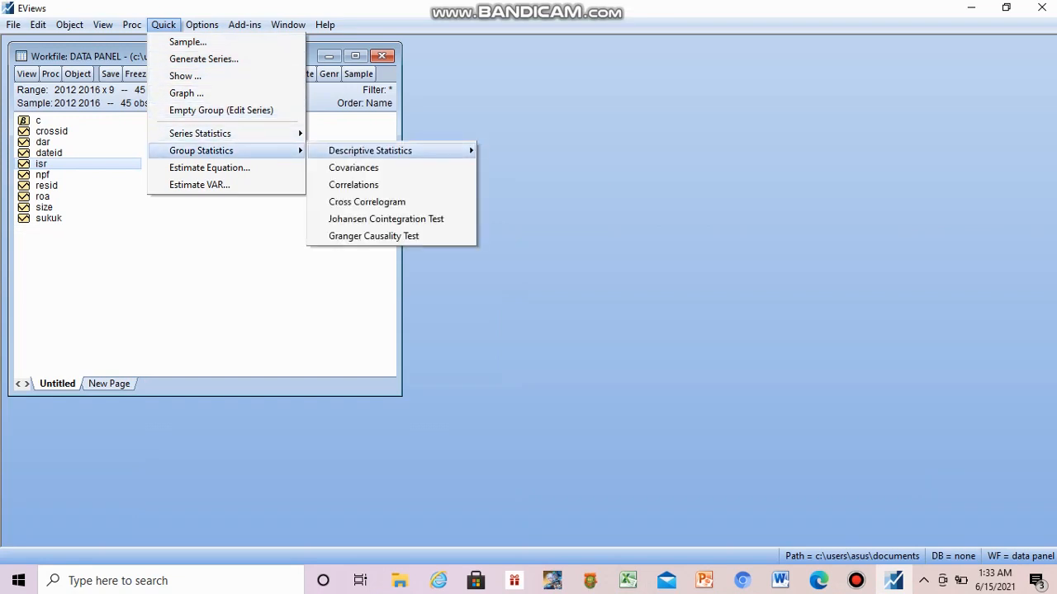
mouse_move(370, 150)
left_click(535, 150)
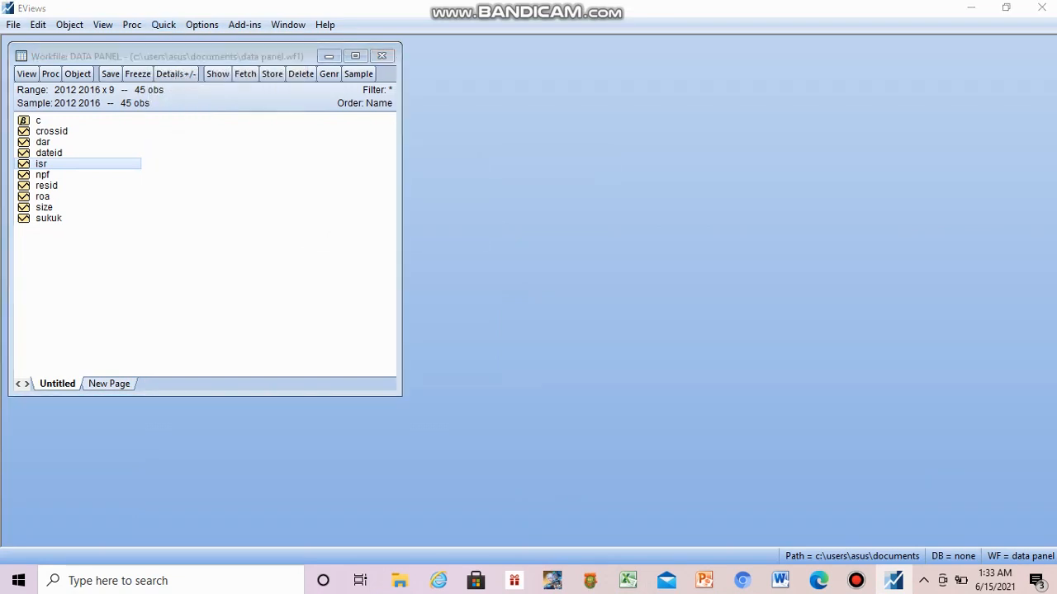
key("End")
type("size roa dar npf sukuk")
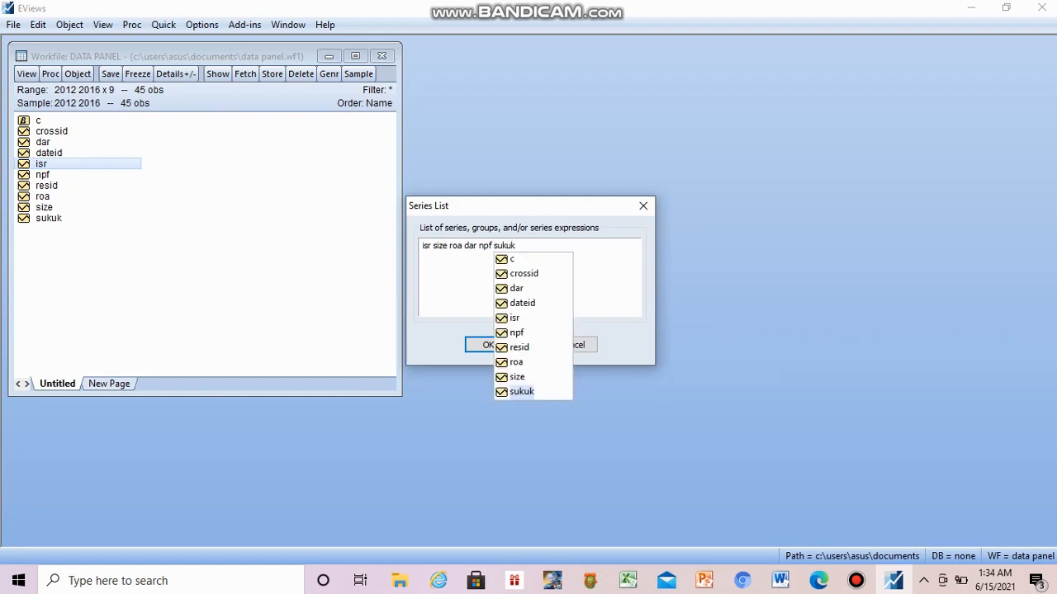
key("Return")
key("Return")
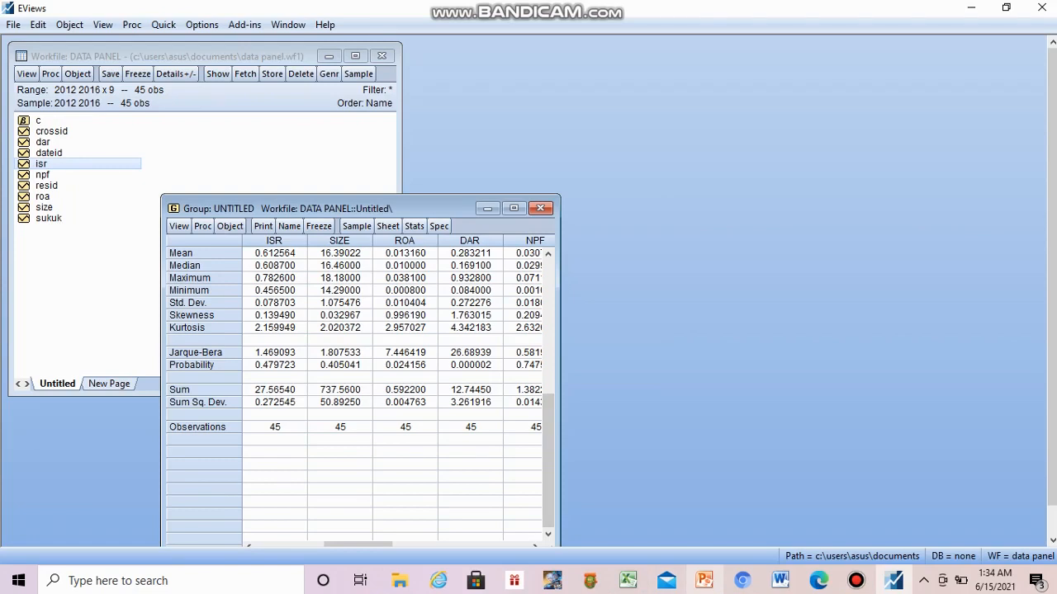
Step: Switch to PowerPoint and view slide 3, which explains the mean, median, maximum and minimum
left_click(704, 580)
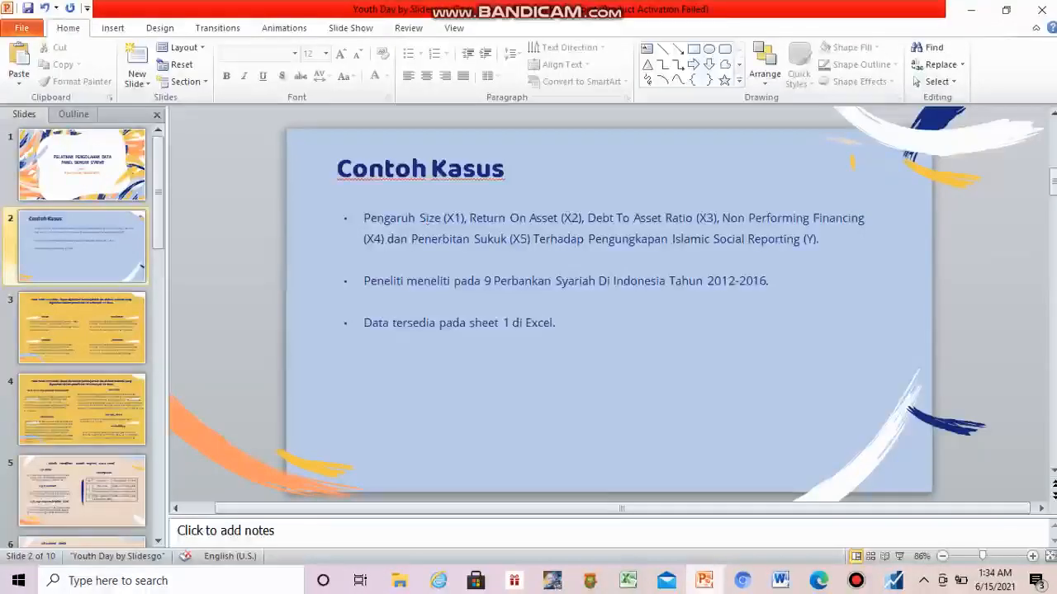
scroll(609, 310, "down", 1)
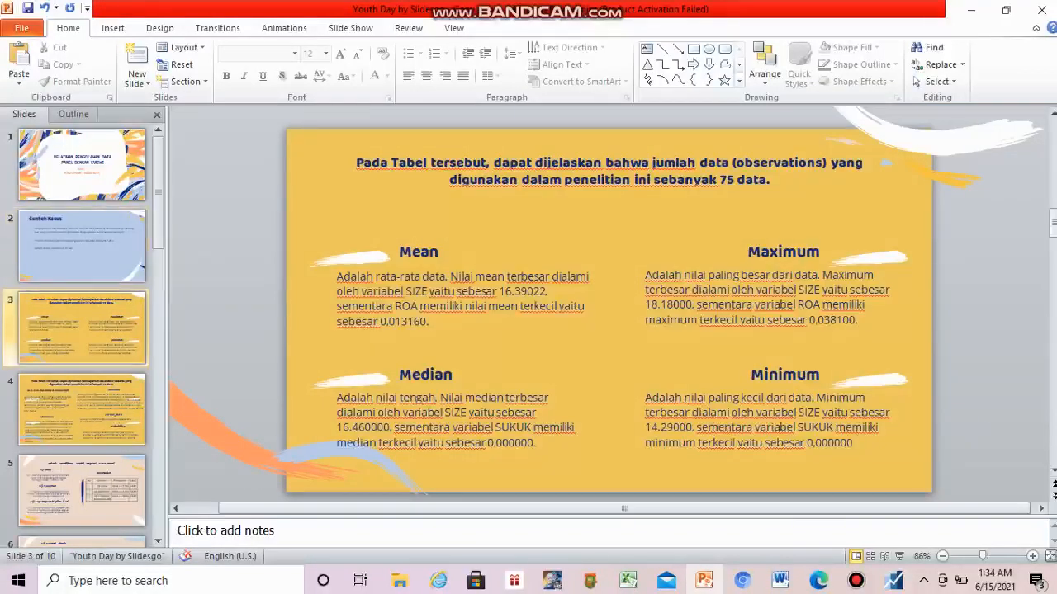
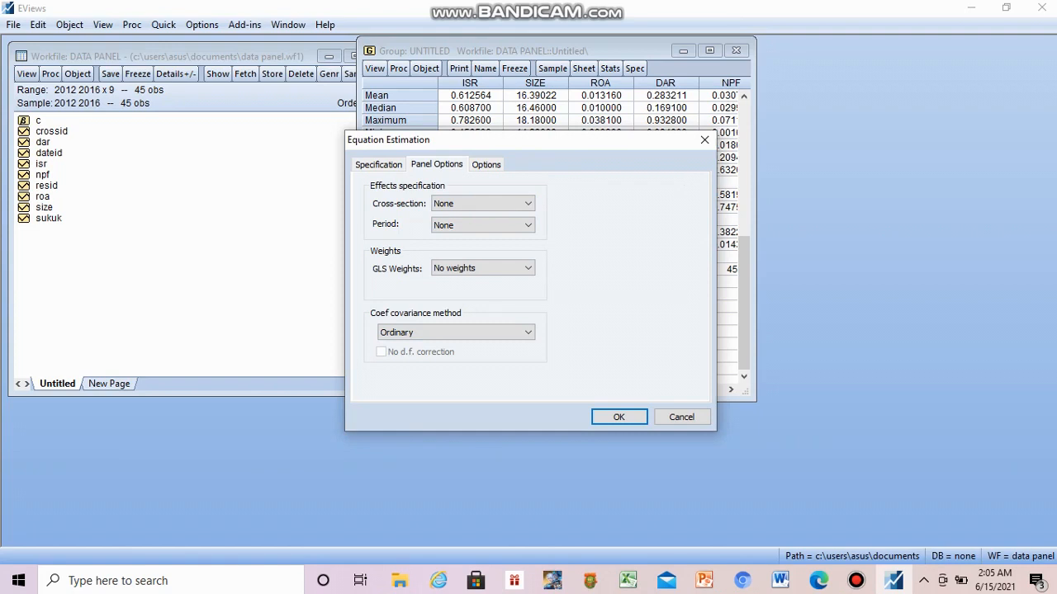
Step: Estimate the isr panel least squares equation without cross-section or period effects and name it eq01
left_click(619, 417)
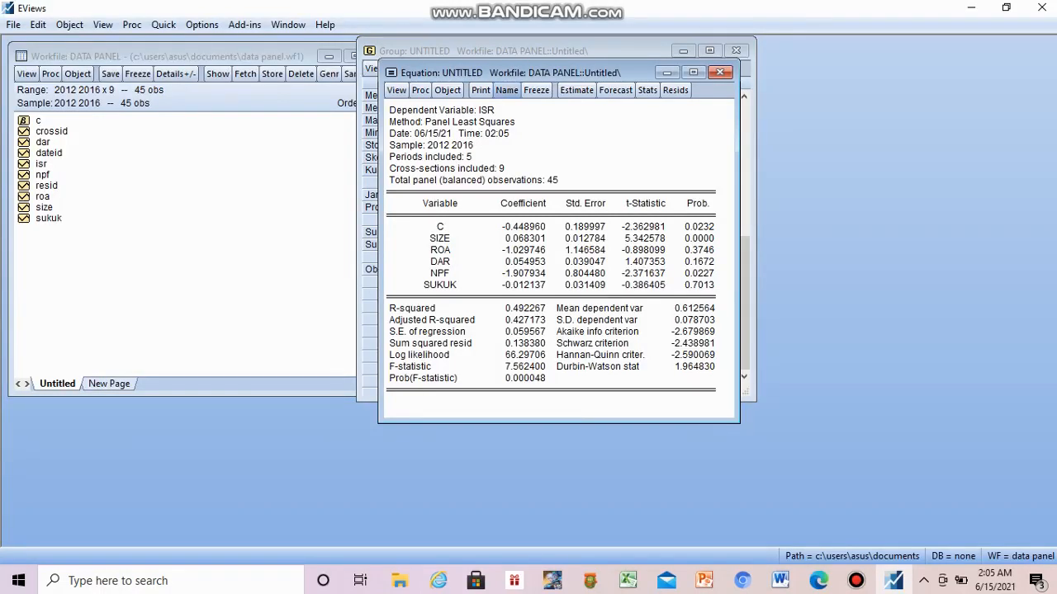
left_click(506, 90)
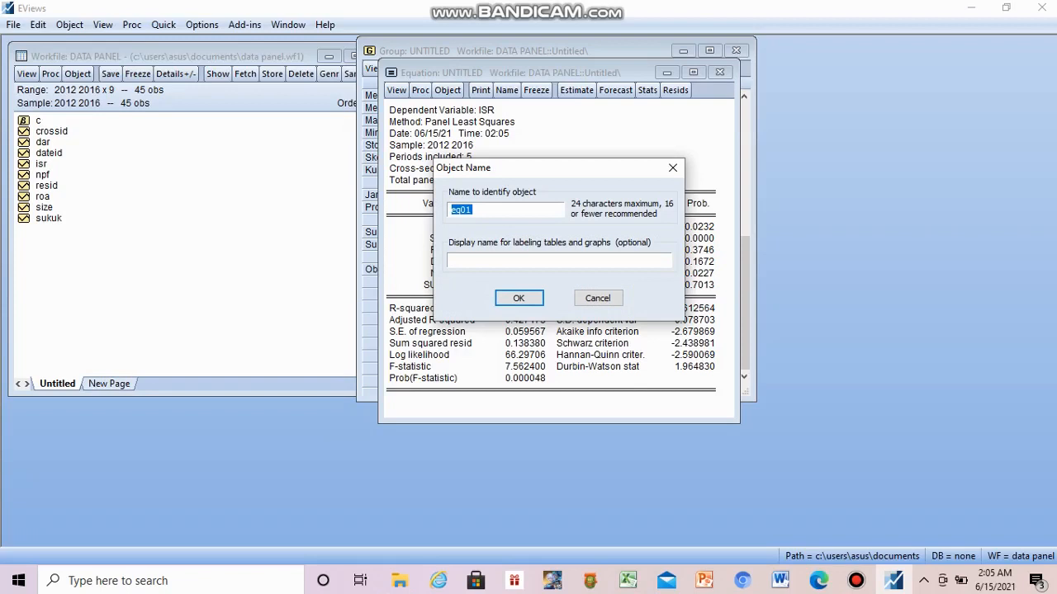
left_click(518, 298)
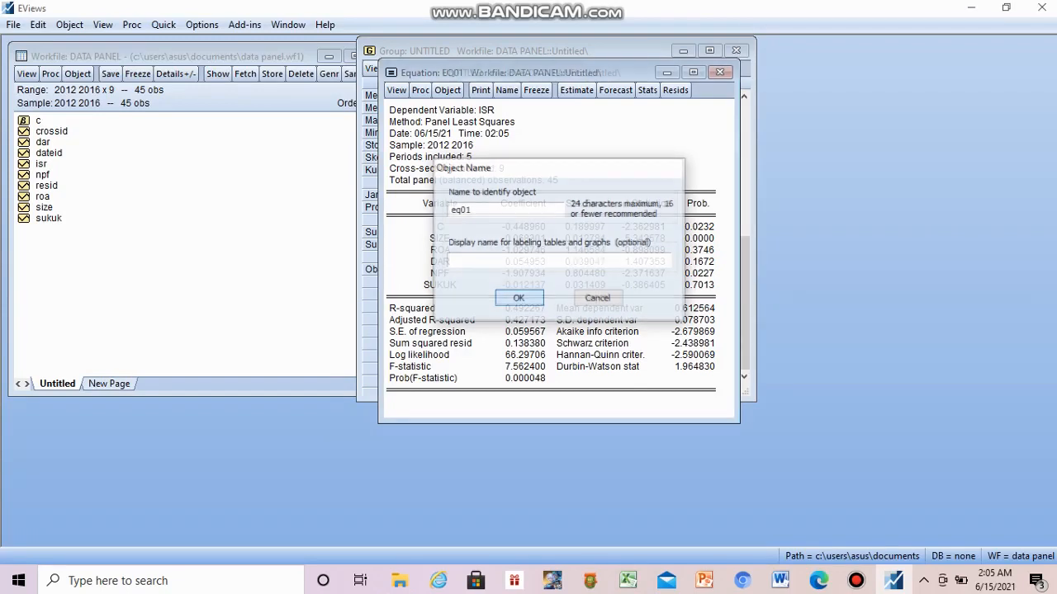
Step: Re-estimate equation eq01 with fixed cross-section effects and no period effects
left_click(577, 90)
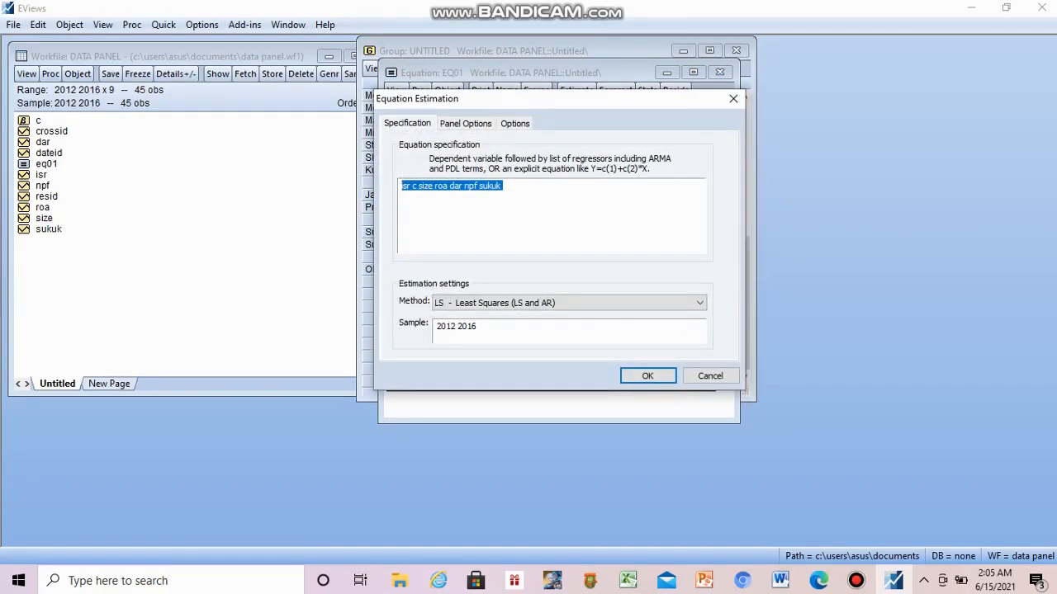
left_click(466, 124)
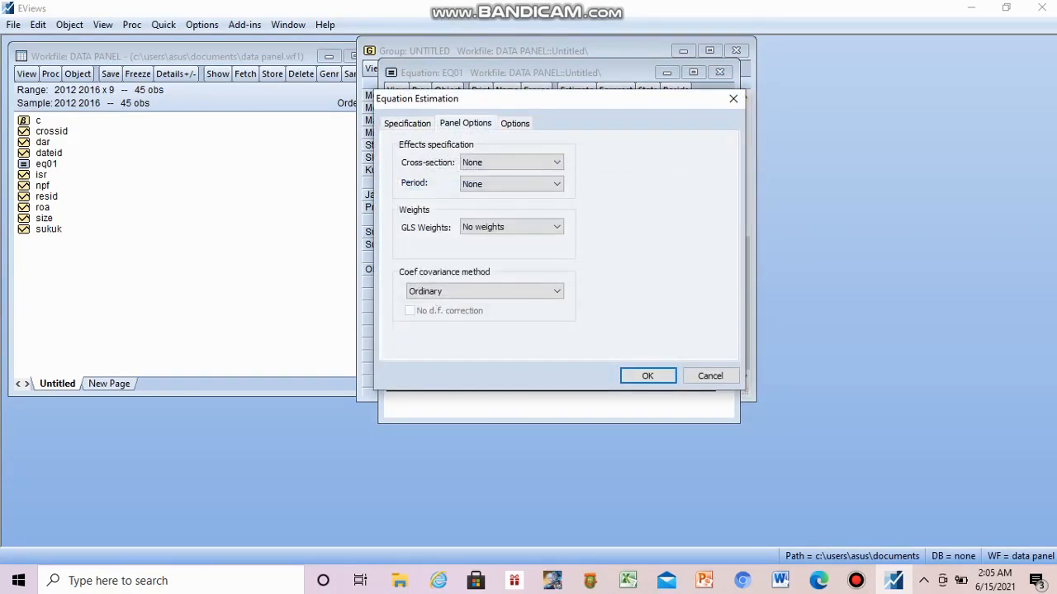
left_click(532, 162)
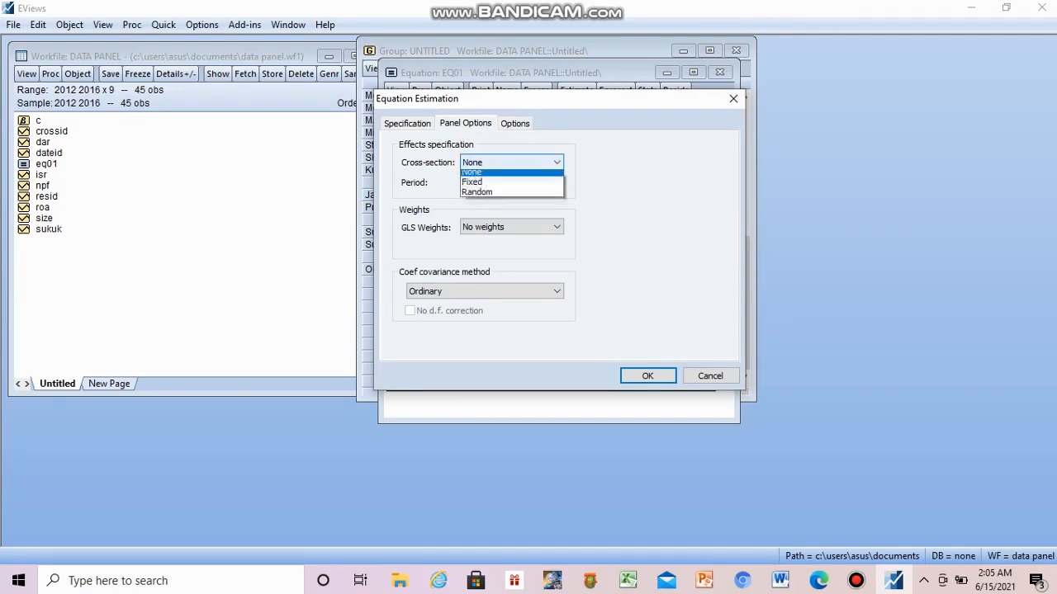
left_click(511, 186)
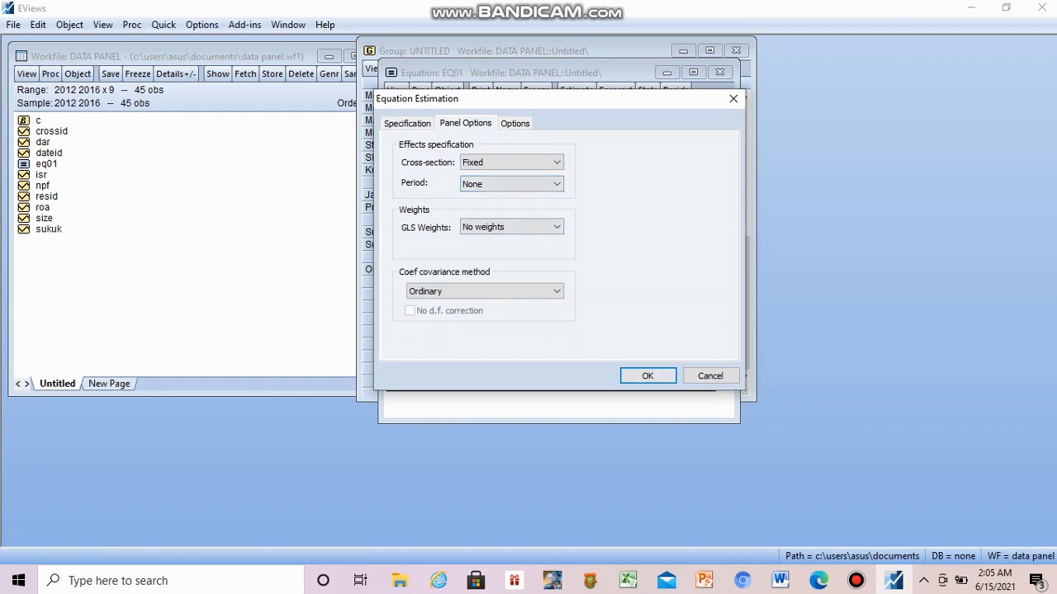
key("Return")
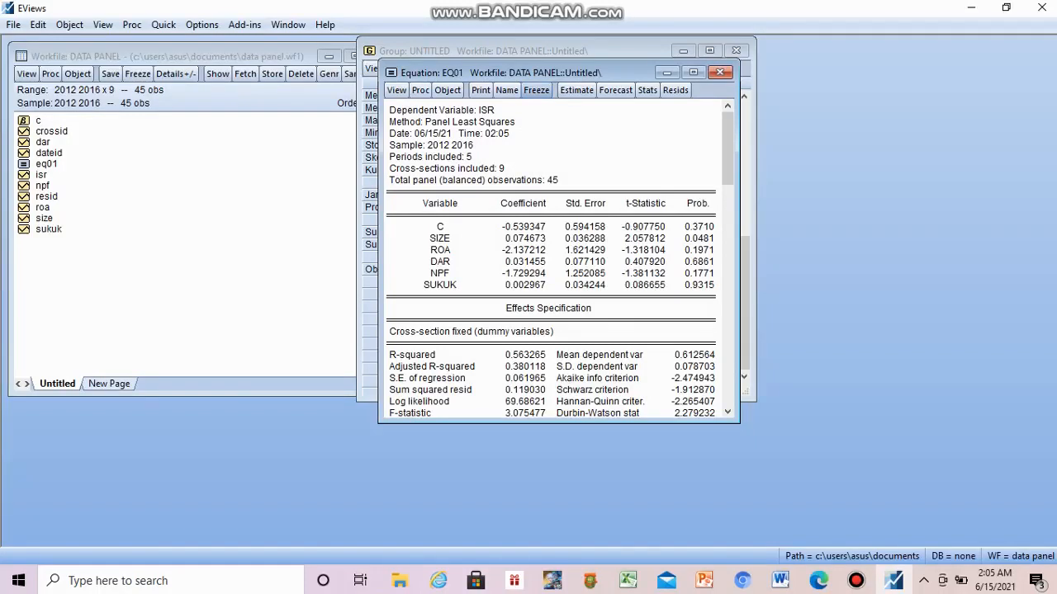
Step: Freeze the fixed-effects output of eq01 as a table and name it fem
left_click(535, 90)
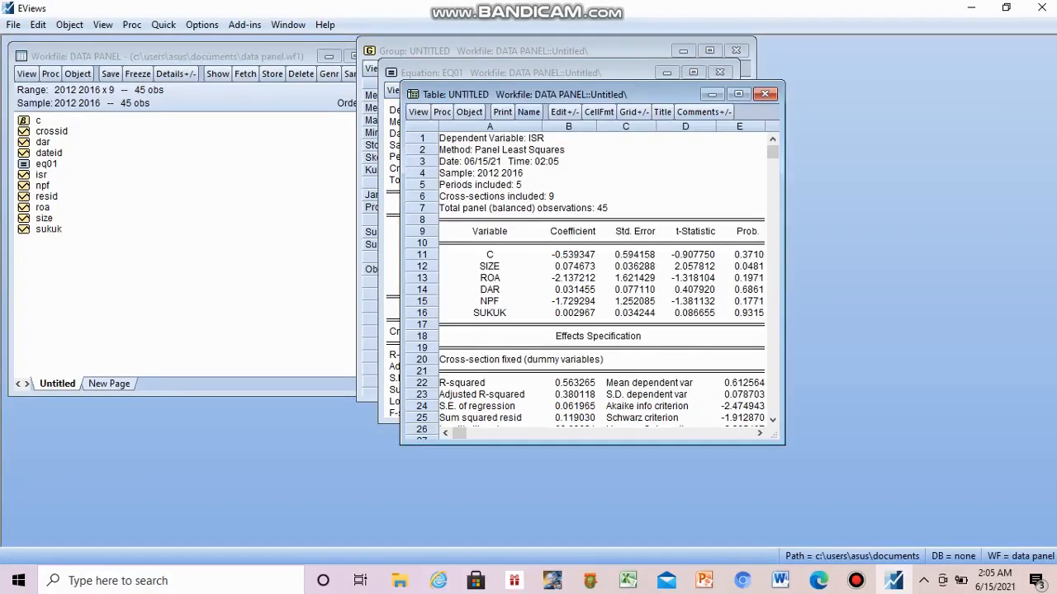
left_click(528, 111)
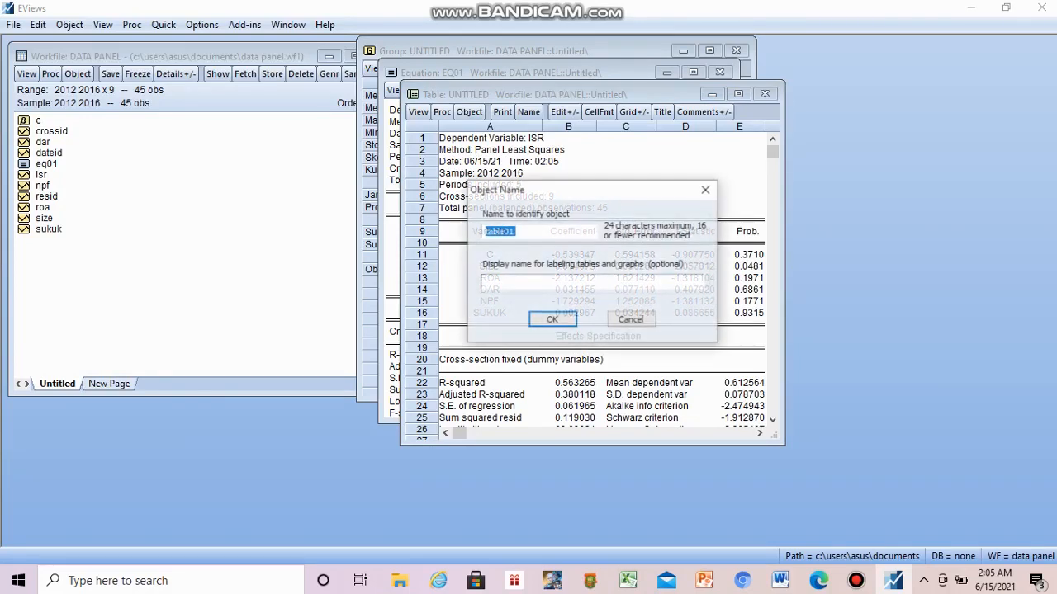
type("fem")
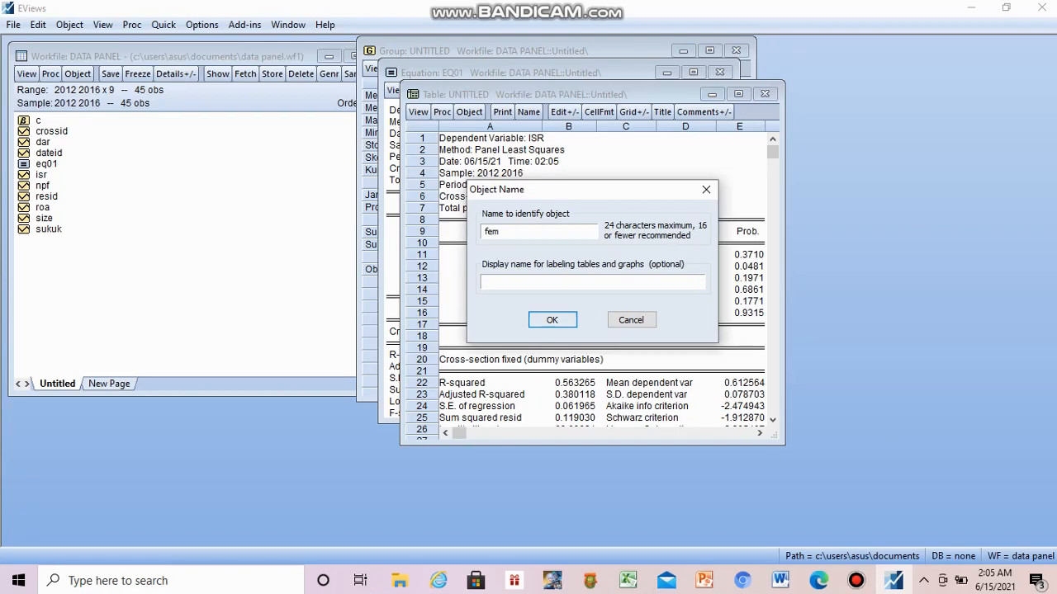
key("Return")
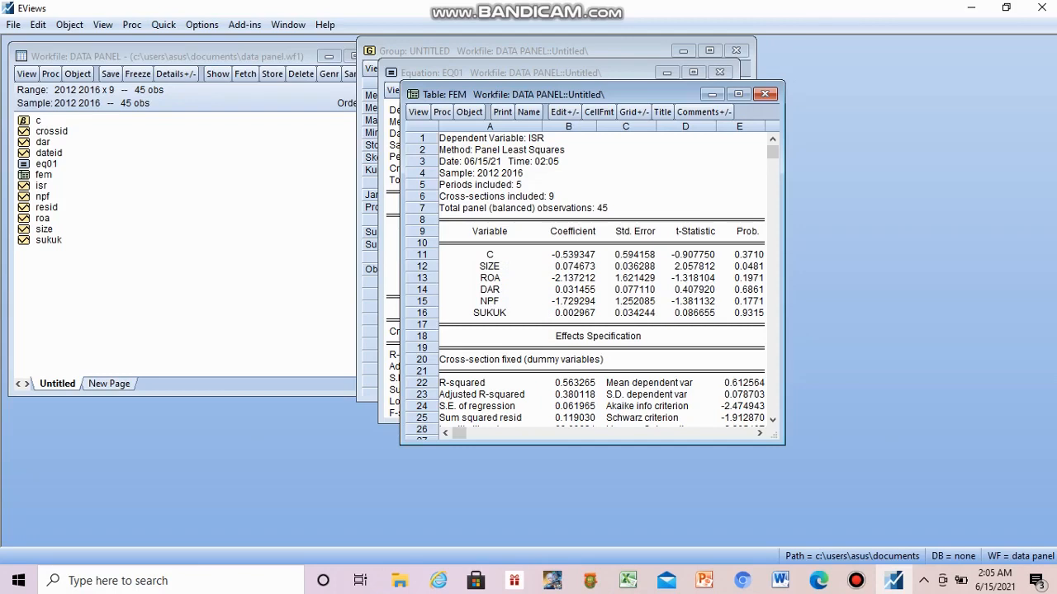
Step: Close the fem table and re-estimate equation eq01 with random cross-section effects and no period effects
left_click(765, 94)
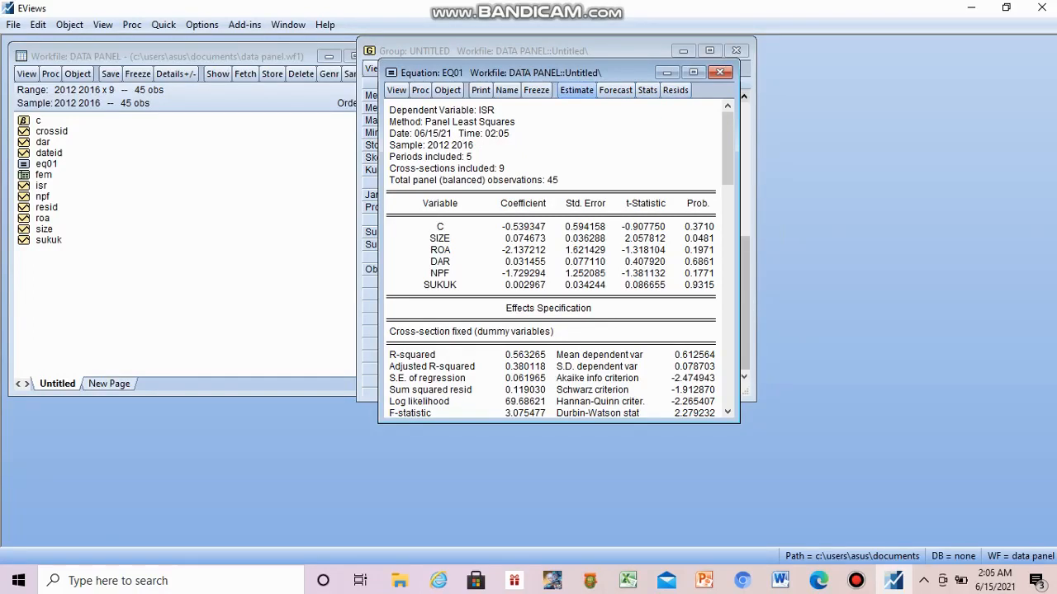
left_click(576, 90)
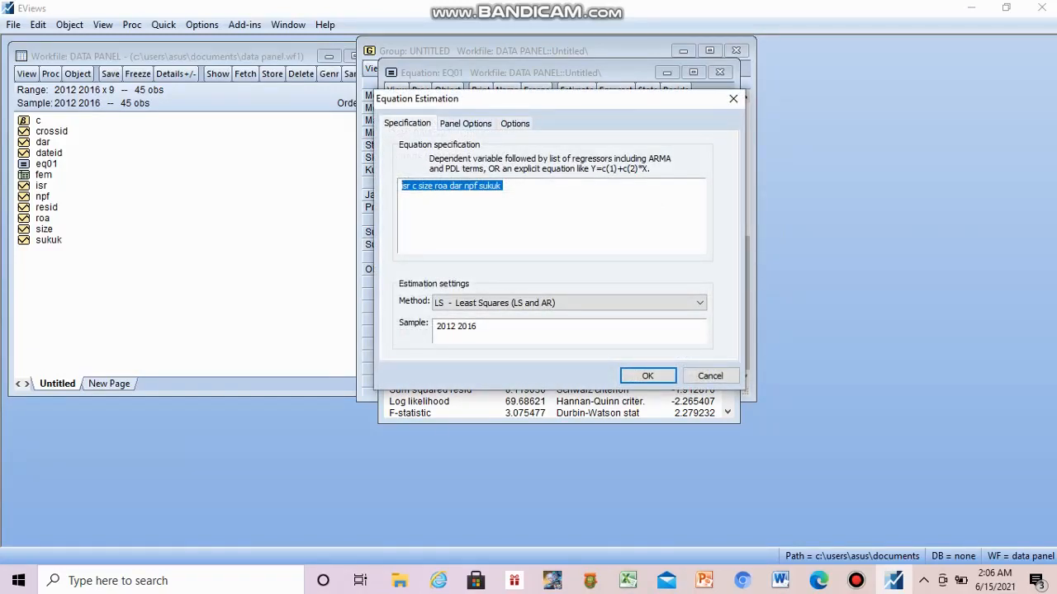
left_click(466, 124)
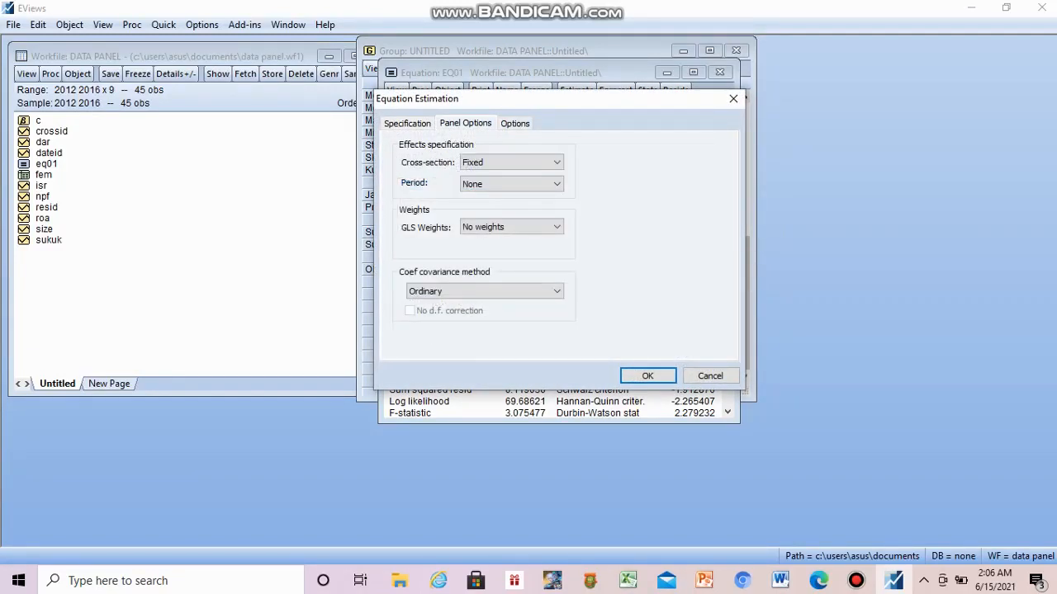
left_click(545, 163)
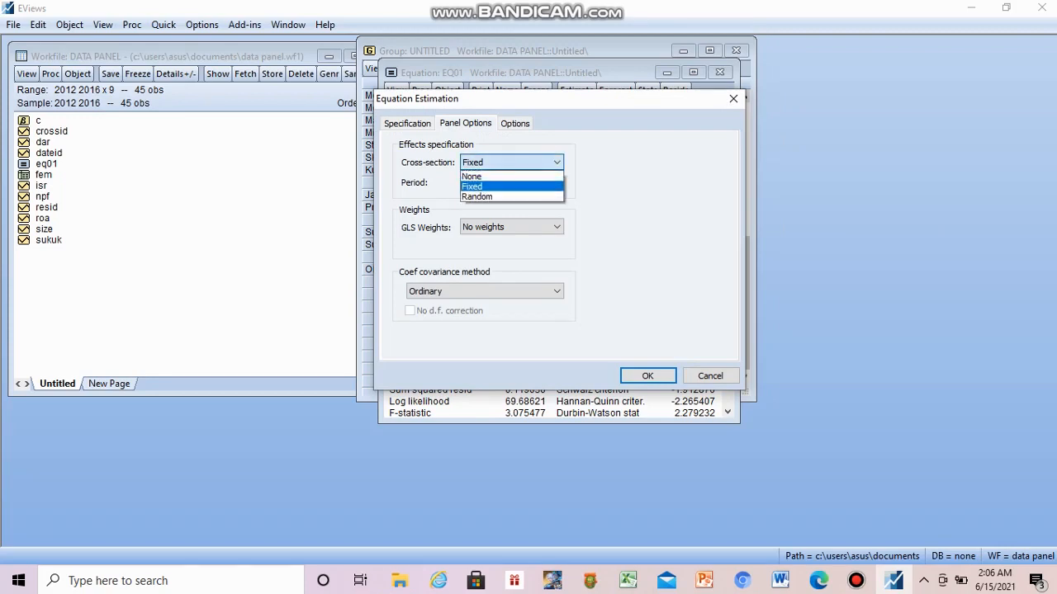
key("Return")
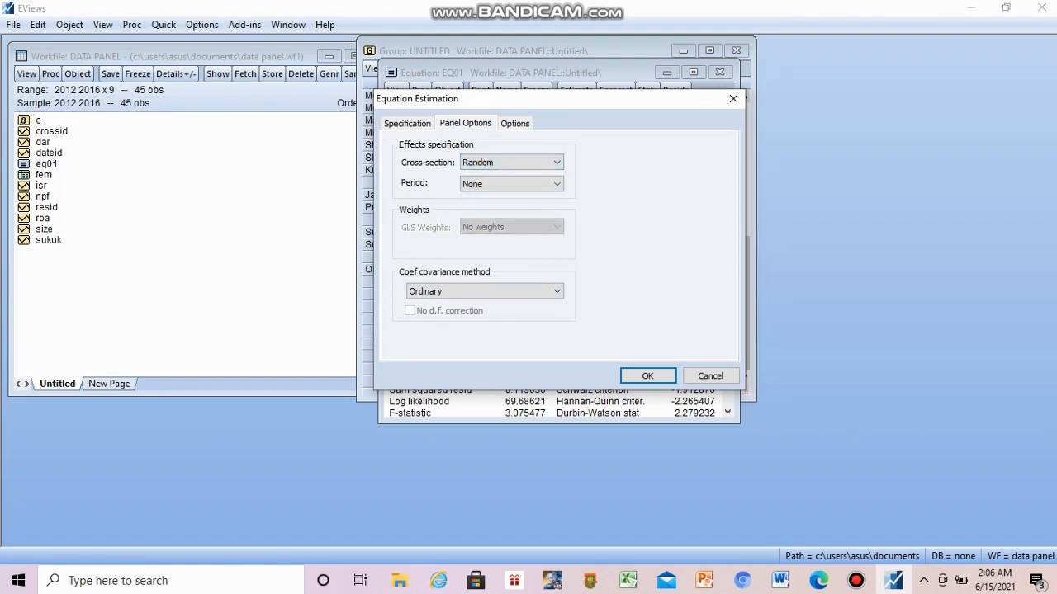
key("Return")
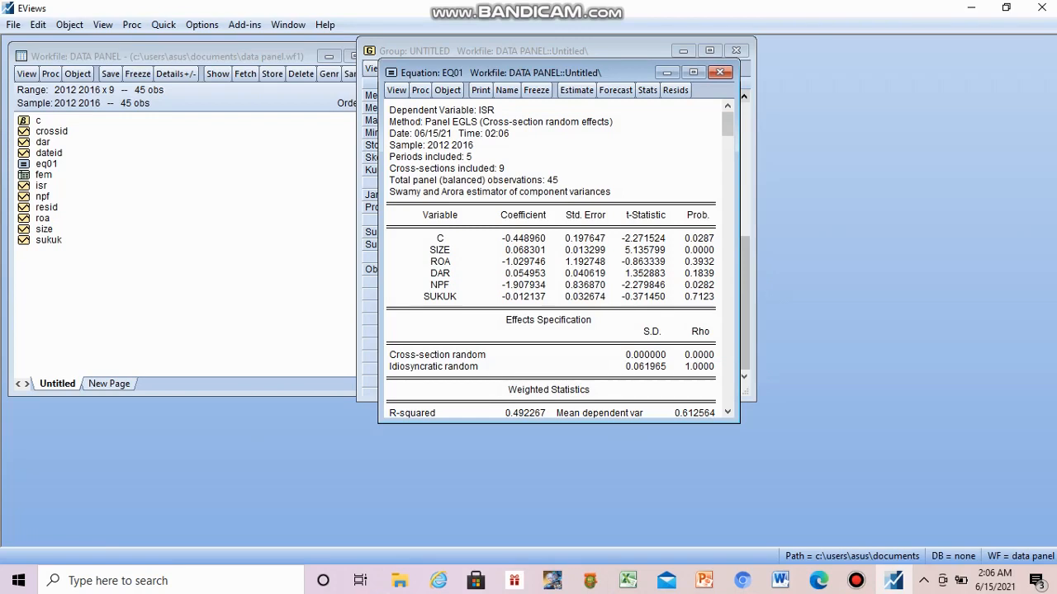
Step: Freeze the random-effects output of eq01 as a table, name it rem and close the table
left_click_drag(727, 125, 727, 378)
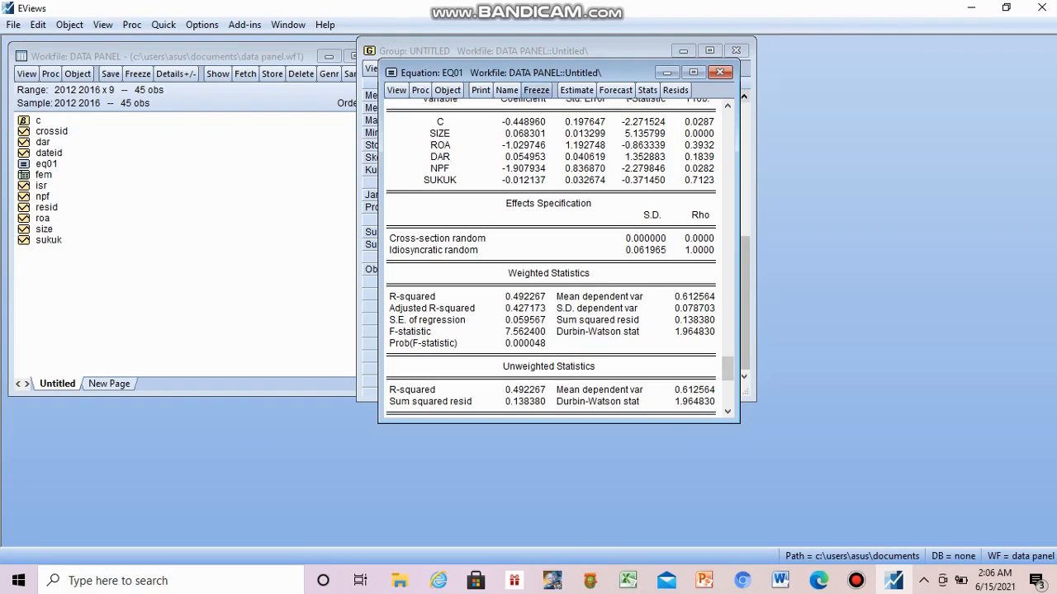
left_click(536, 90)
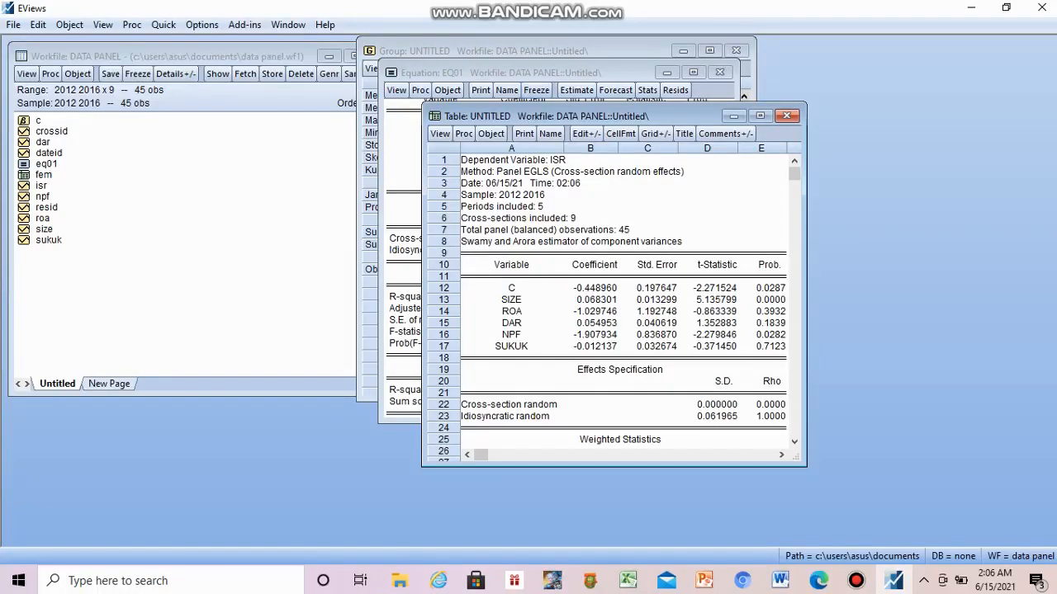
left_click(550, 134)
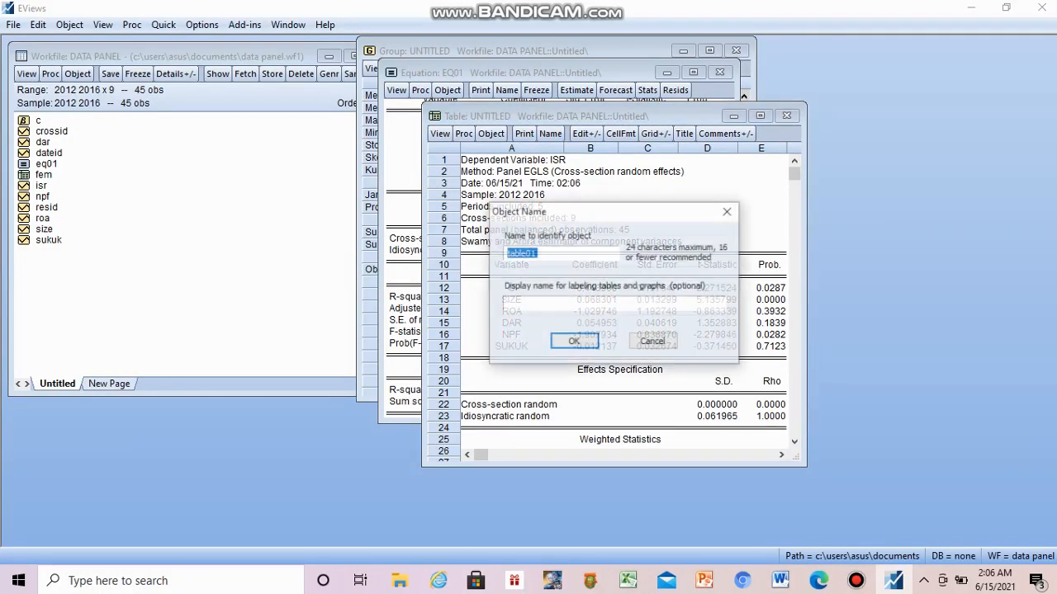
type("rem")
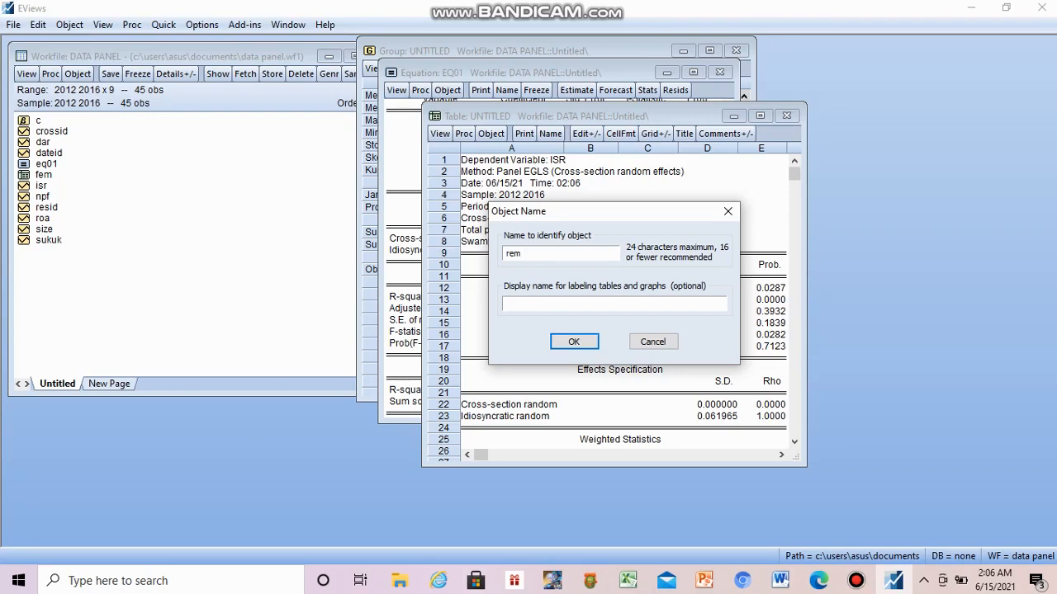
key("Return")
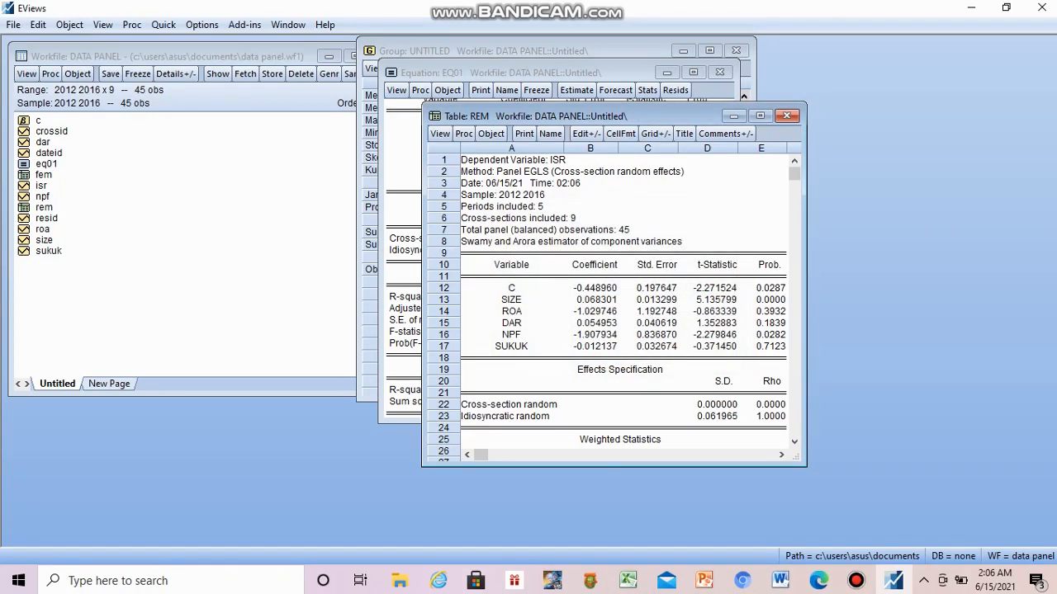
left_click(787, 116)
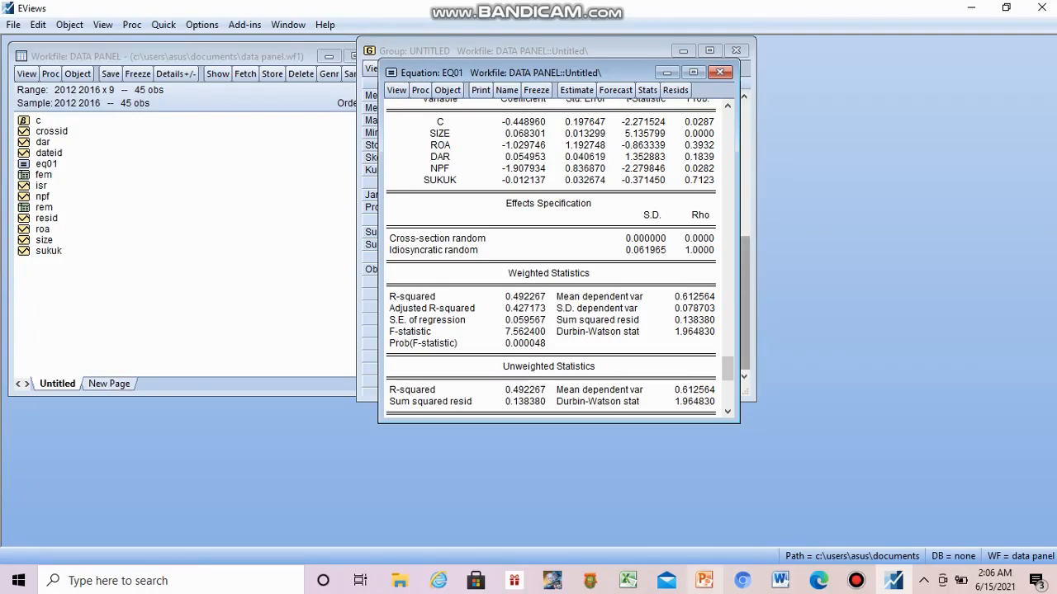
Step: Switch to PowerPoint to view slide 5 on choosing the panel regression model, and return to EViews
left_click(705, 580)
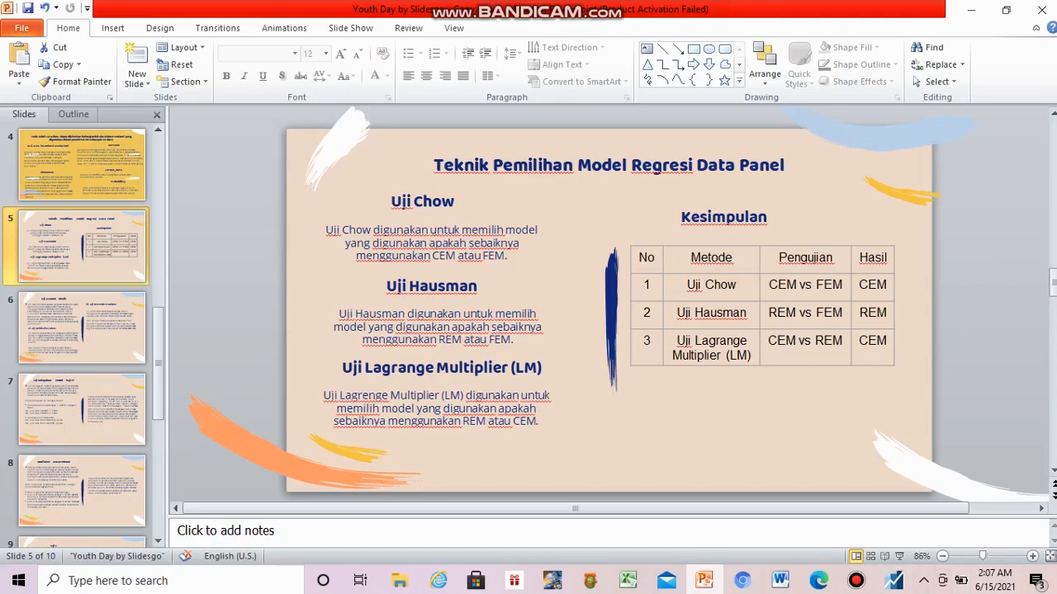
left_click(894, 581)
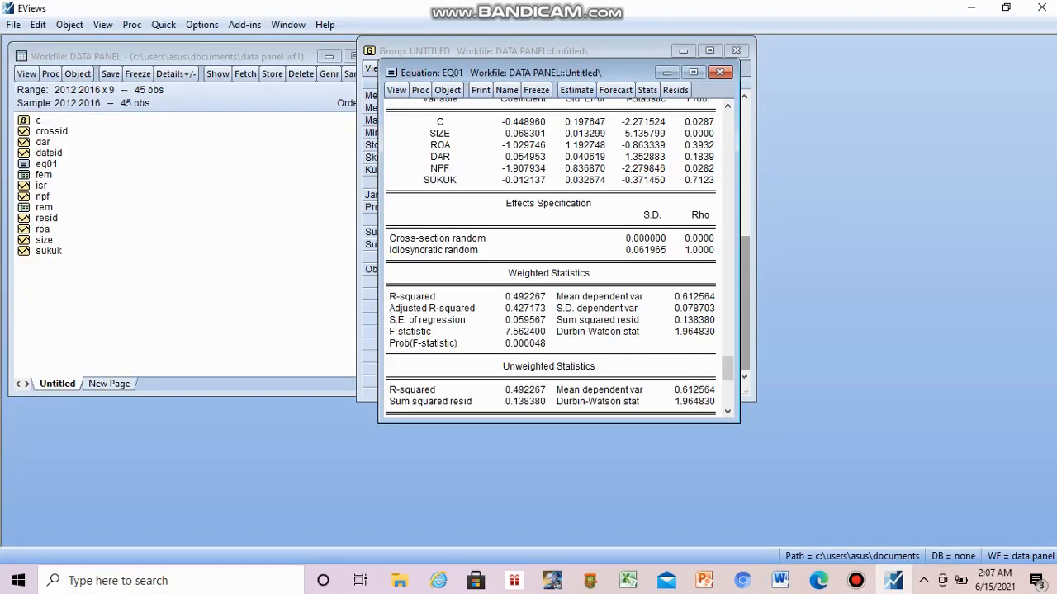
Step: Re-estimate equation eq01 with cross-section and period effects both set to None
left_click(577, 89)
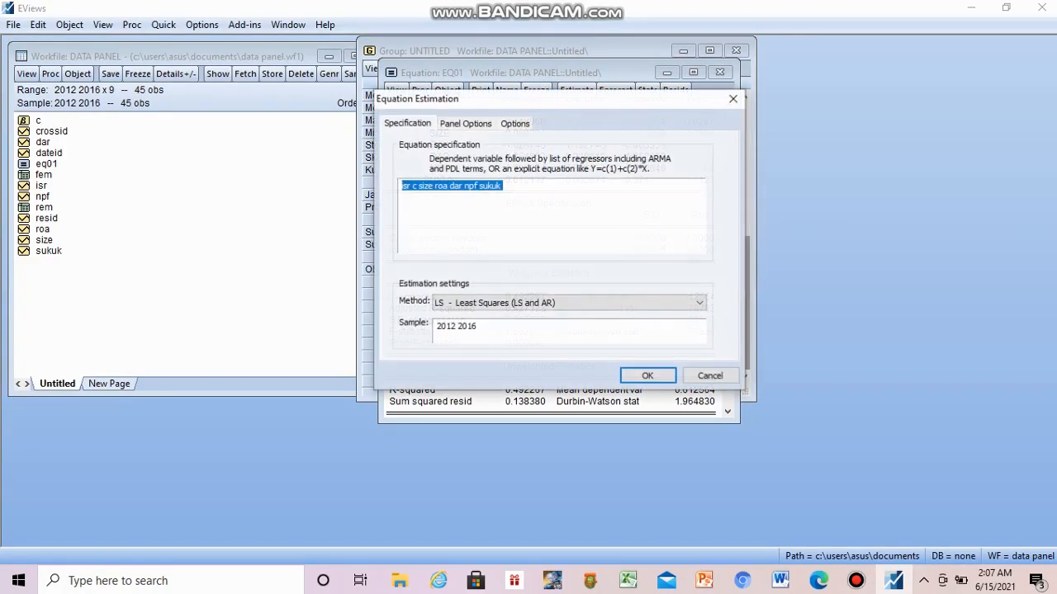
left_click(466, 123)
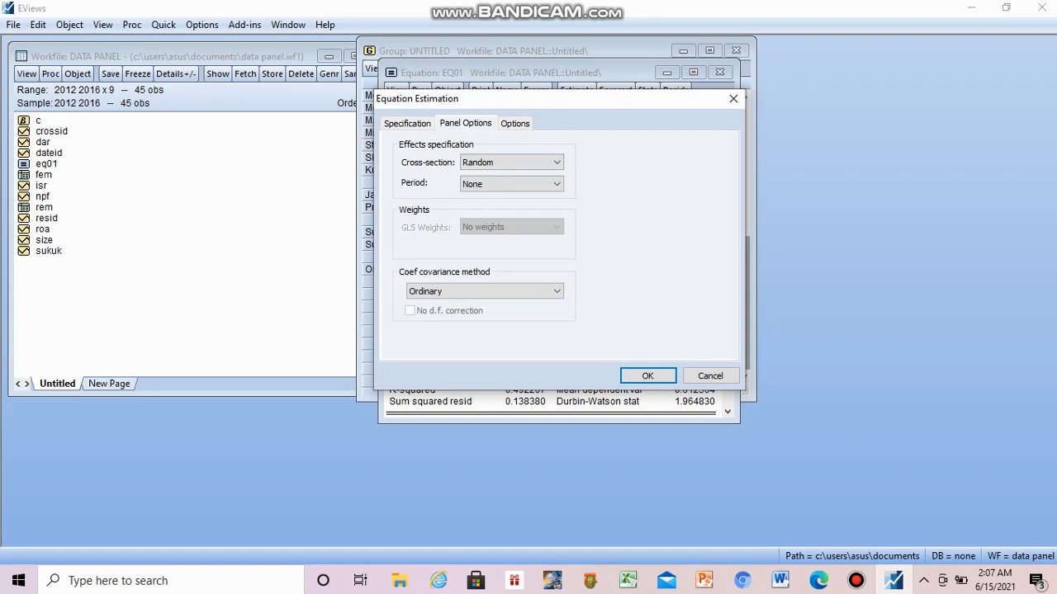
left_click(511, 162)
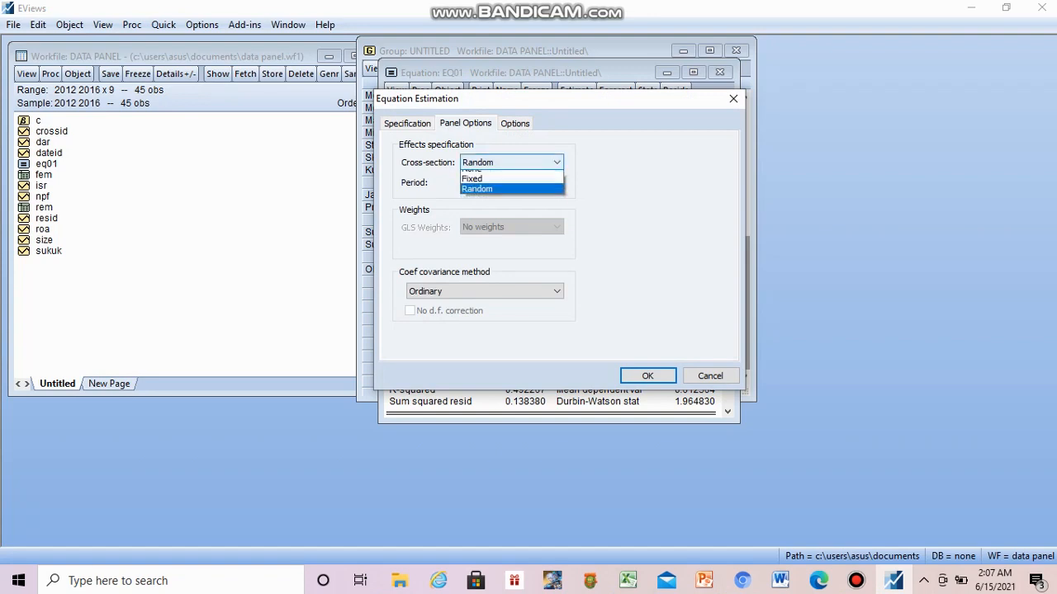
key("Up")
key("Up")
key("Return")
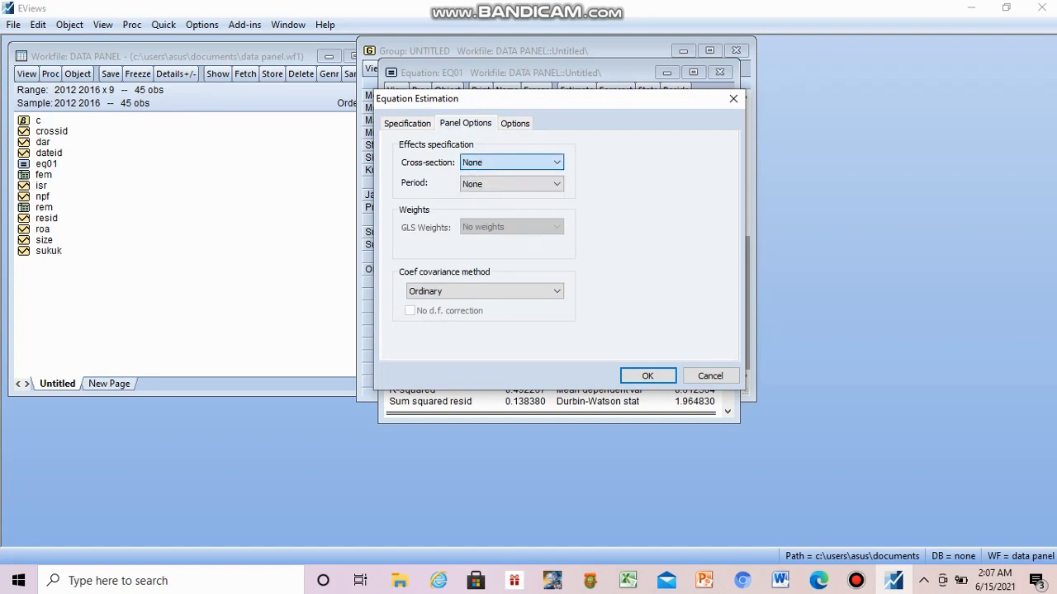
key("Tab")
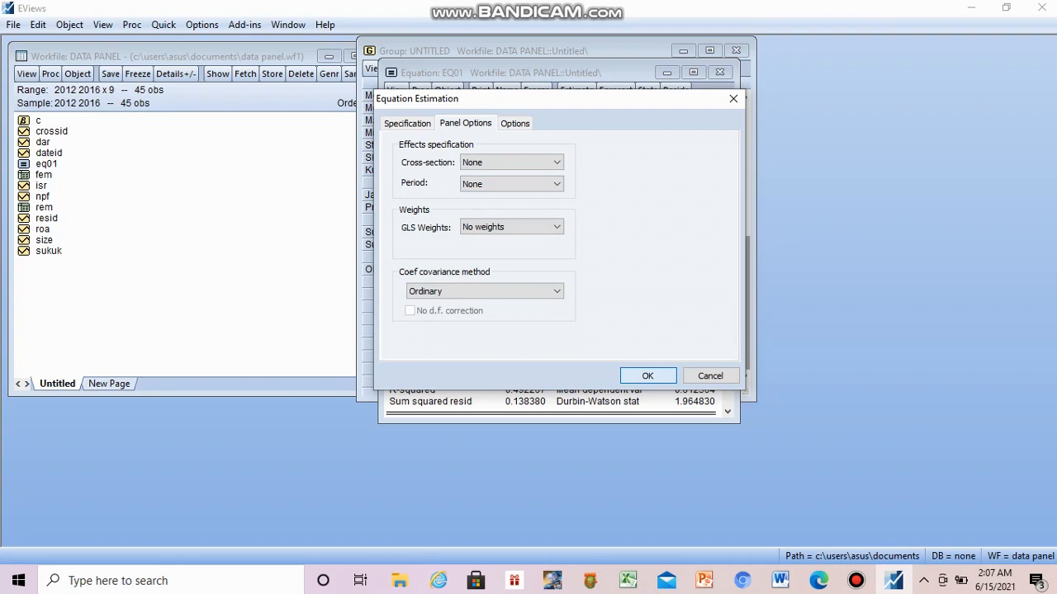
key("Return")
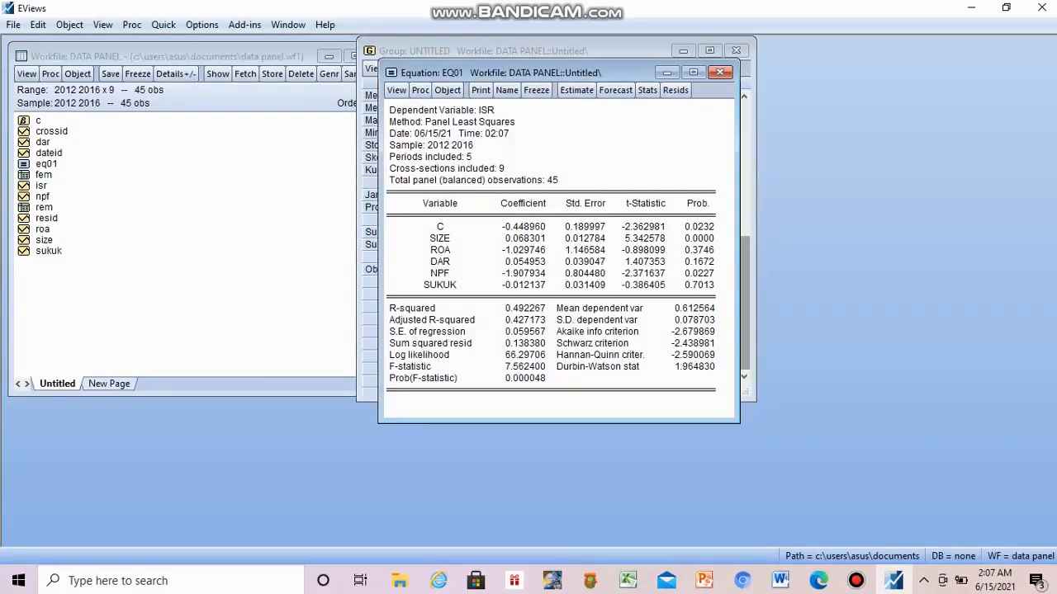
Step: Re-estimate equation eq01 with fixed cross-section effects, no period effects and no GLS weights
left_click(577, 90)
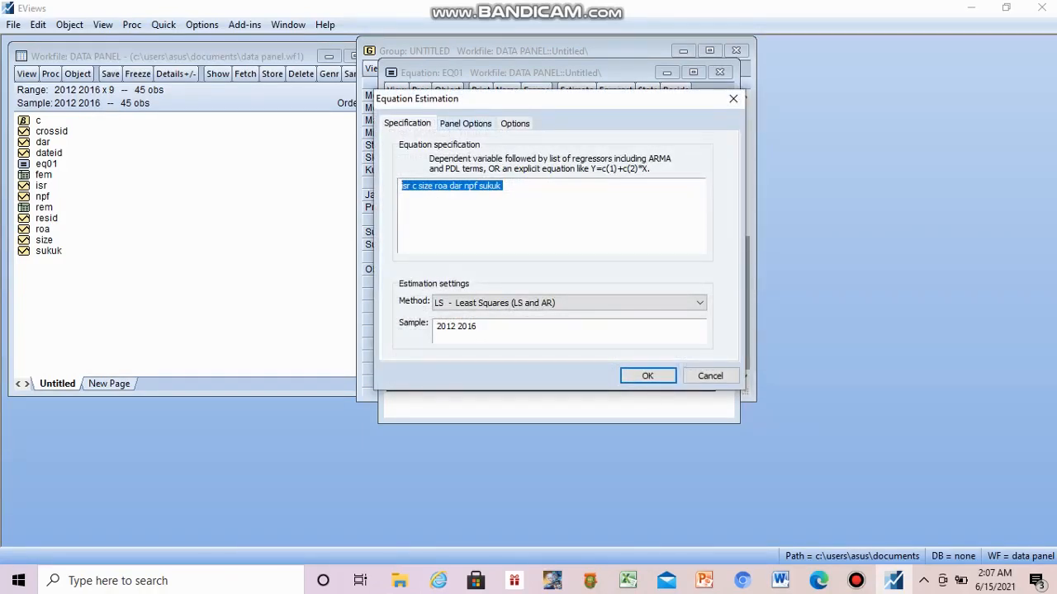
left_click(466, 123)
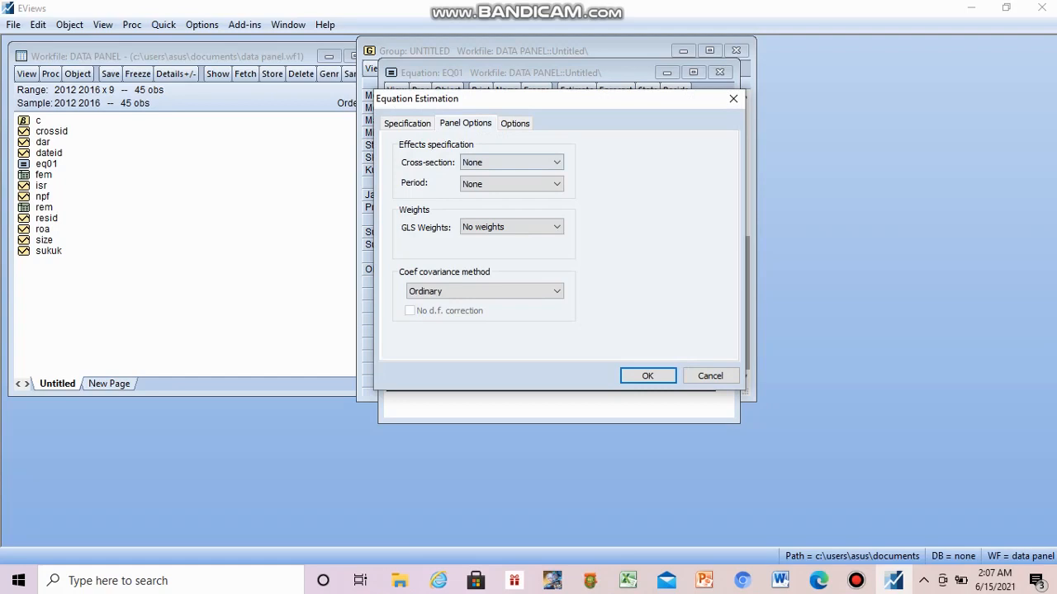
left_click(512, 162)
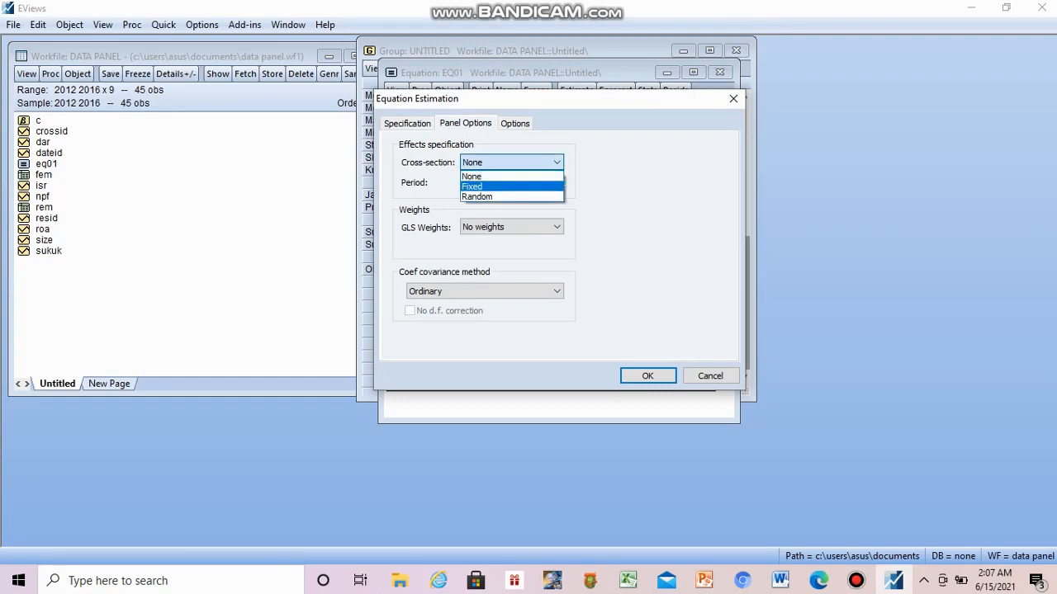
left_click(472, 187)
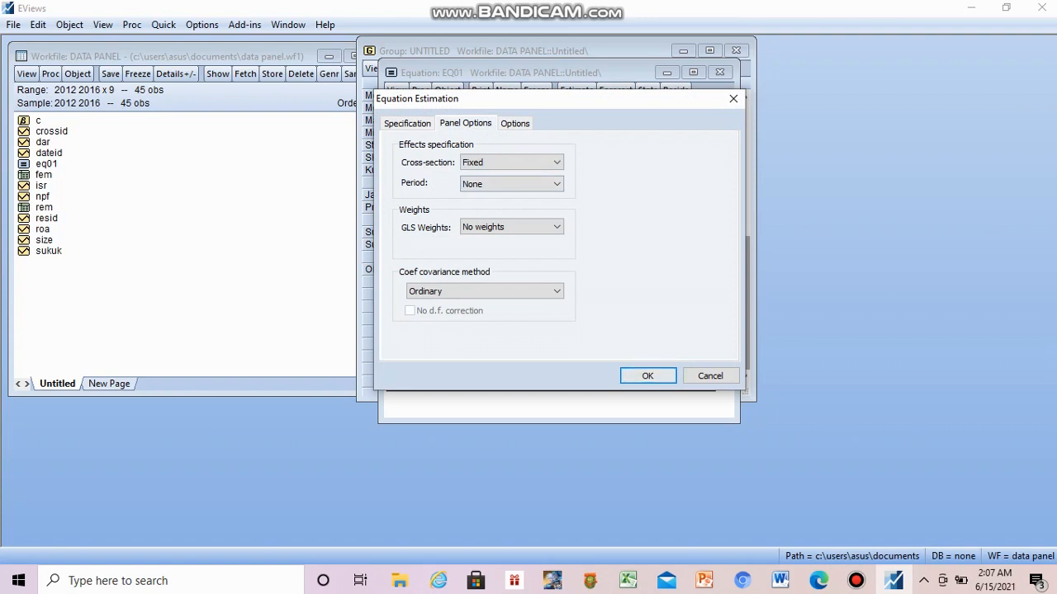
key("Return")
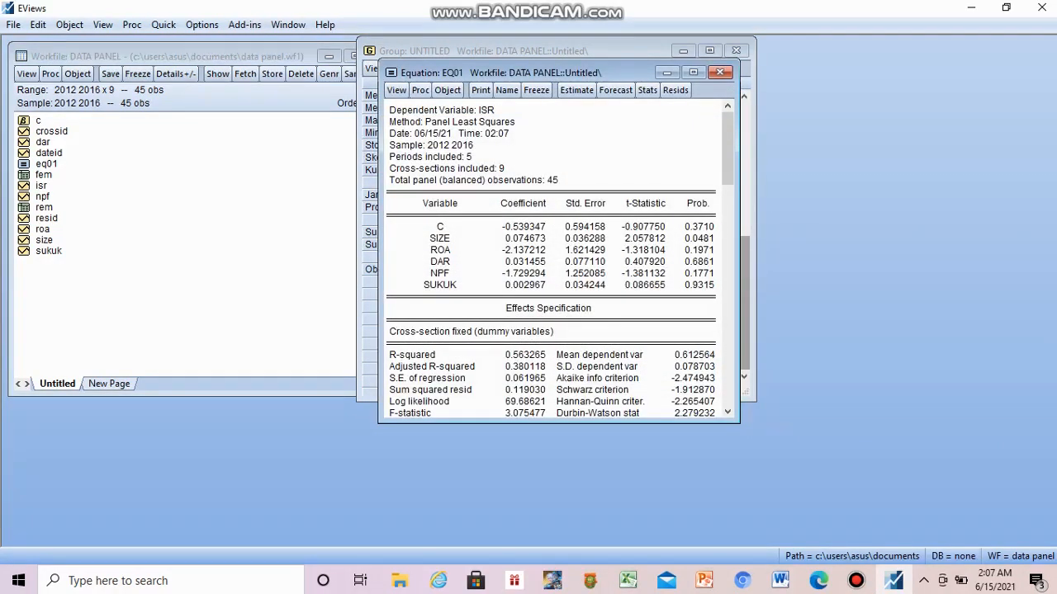
Step: Run the Redundant Fixed Effects - Likelihood Ratio test on equation eq01
left_click(396, 90)
key("Down")
key("Down")
key("Down")
key("Down")
key("Down")
key("Down")
key("Down")
key("Down")
key("Down")
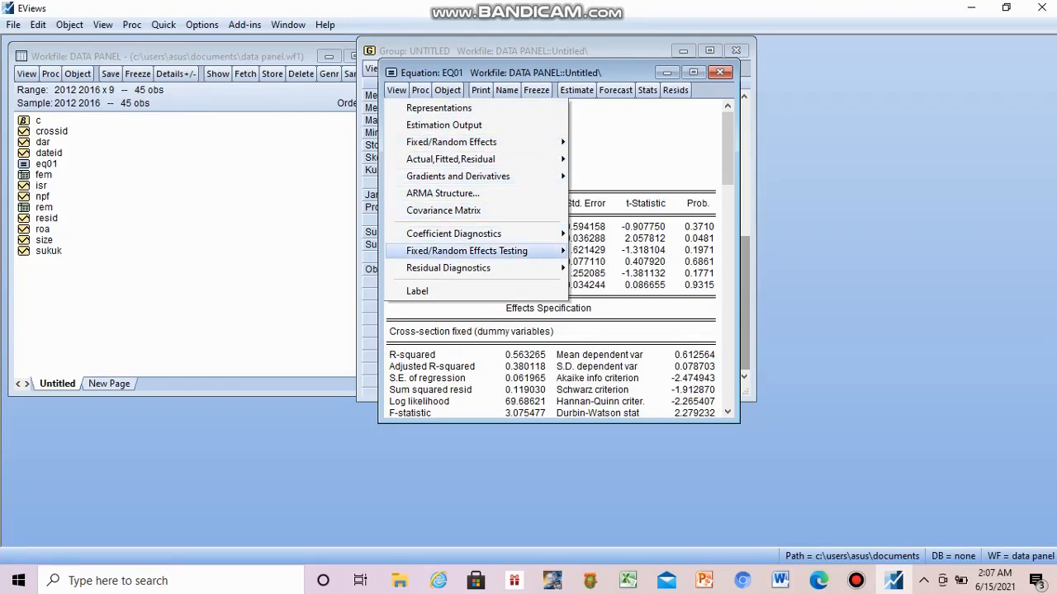
key("Right")
key("Down")
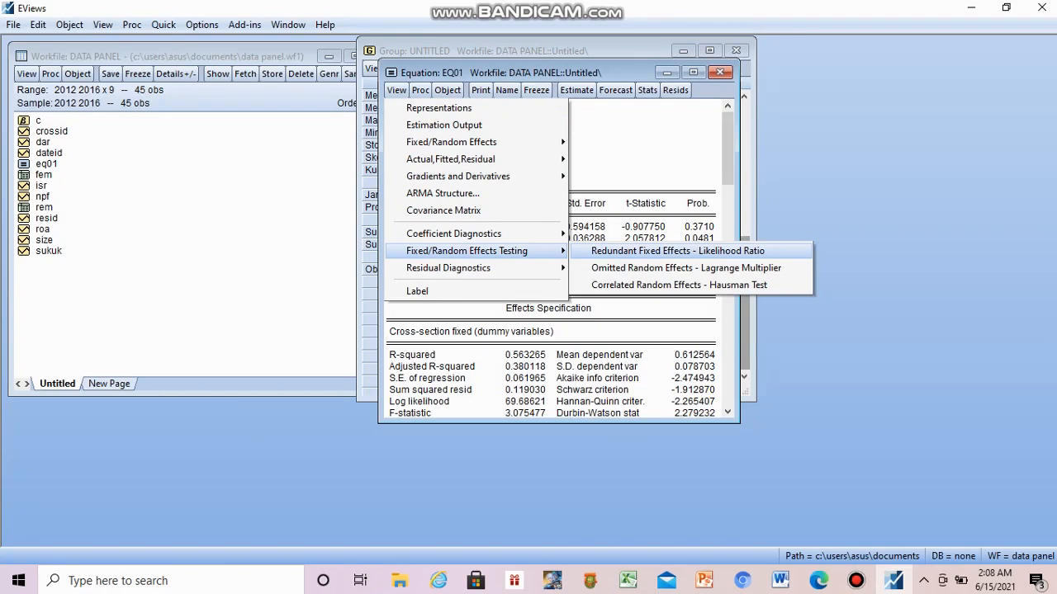
key("Return")
Step: Freeze the redundant fixed effects test output as a table, name it chow and close the table
left_click(536, 90)
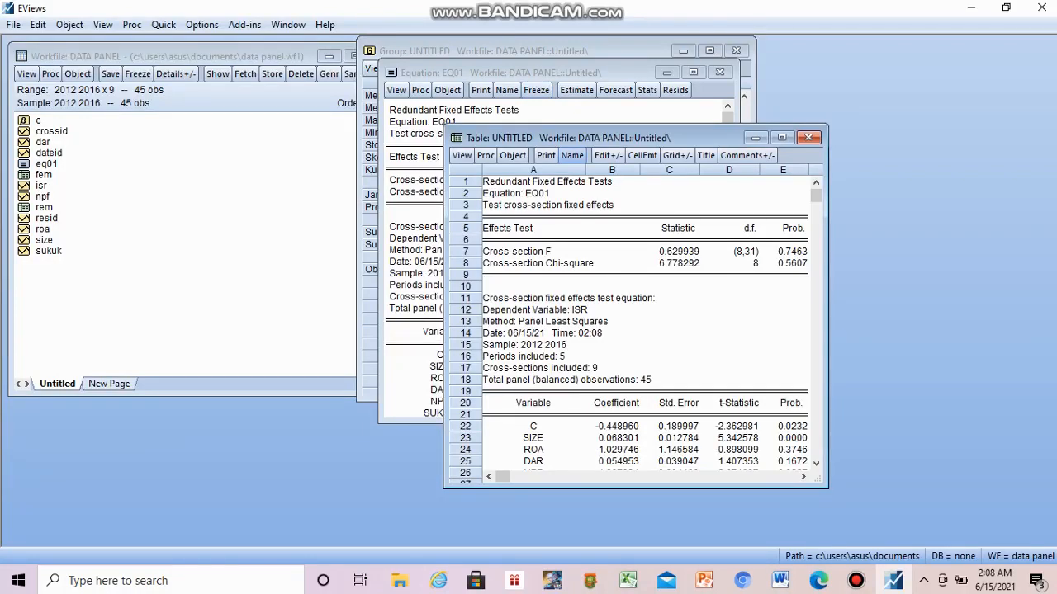
left_click(573, 155)
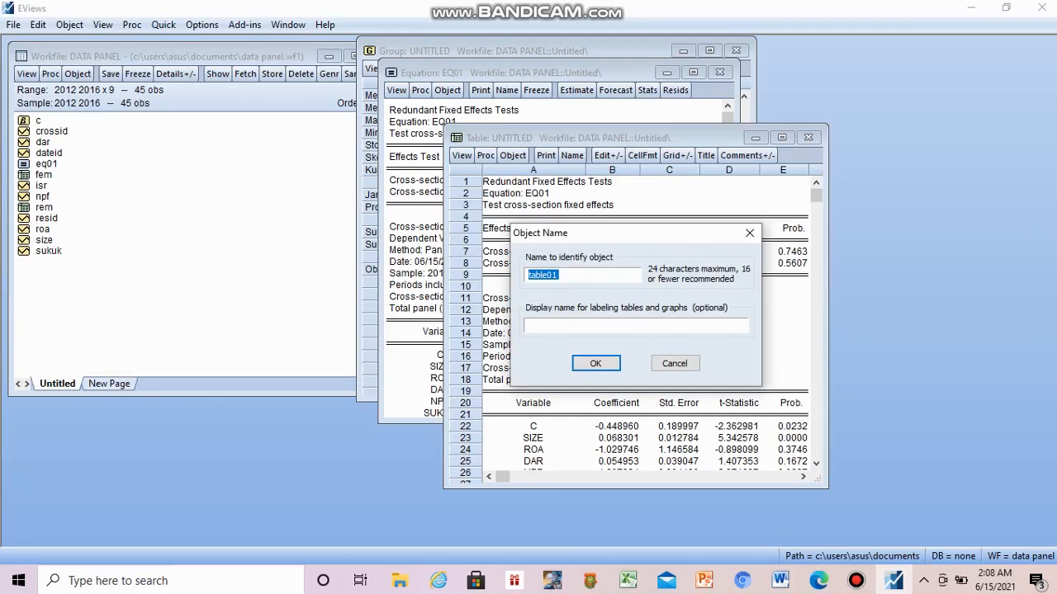
type("chow")
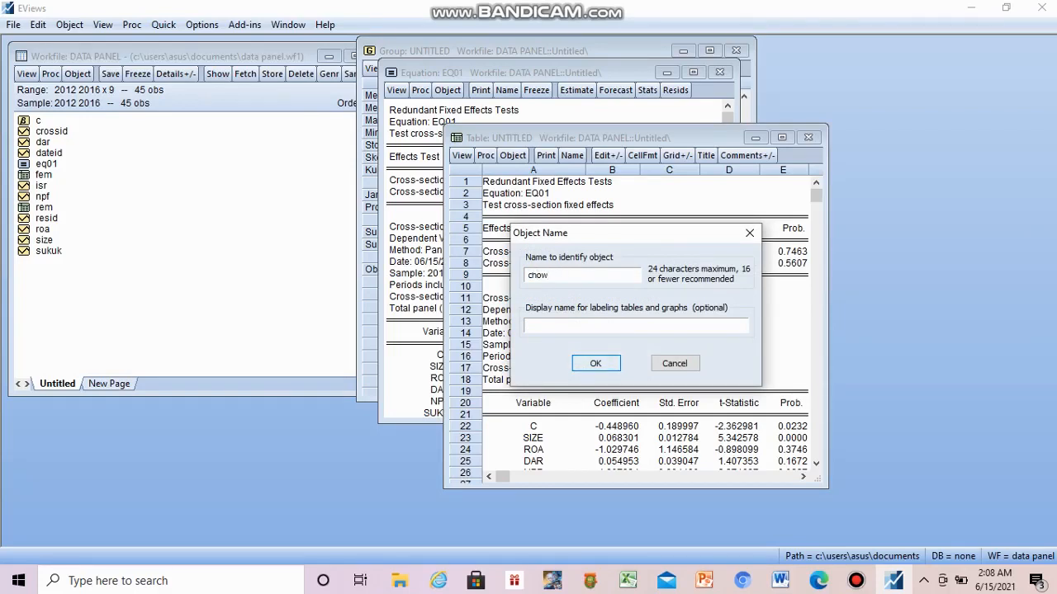
key("Return")
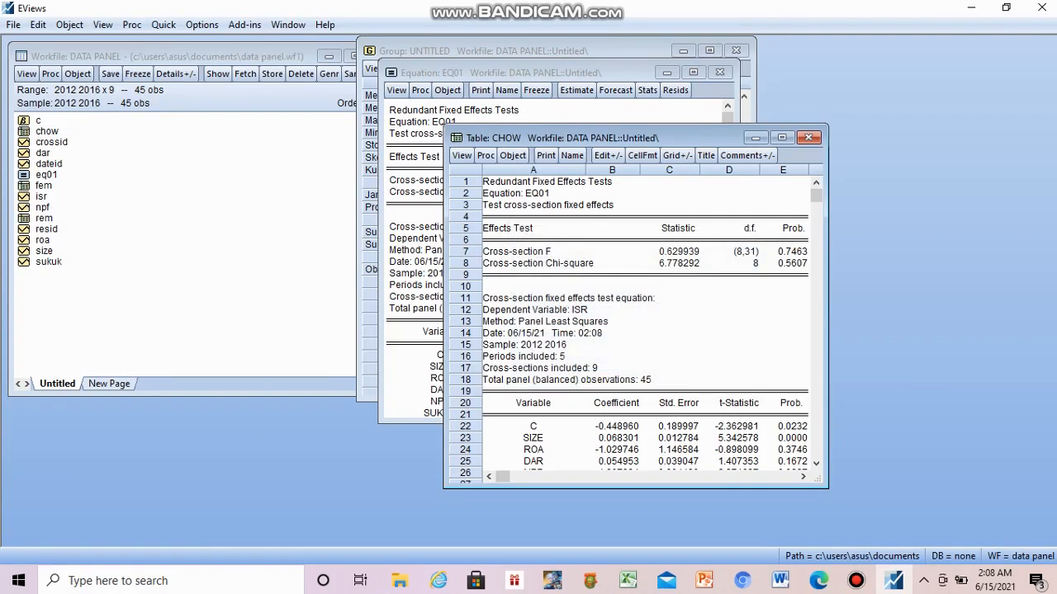
left_click(808, 137)
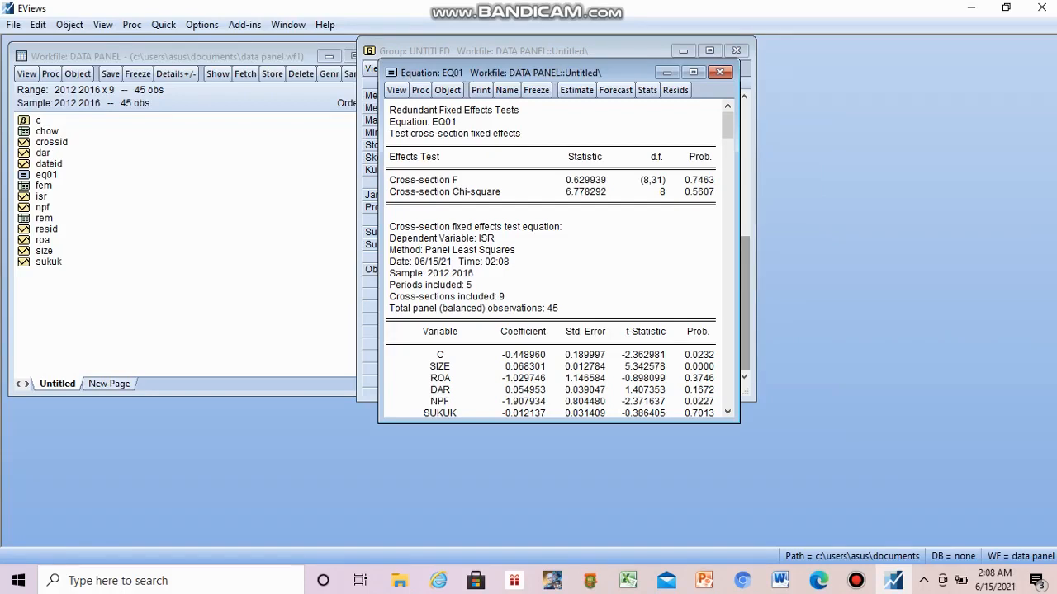
Step: Re-estimate equation eq01 with random cross-section effects and no period effects
left_click(576, 91)
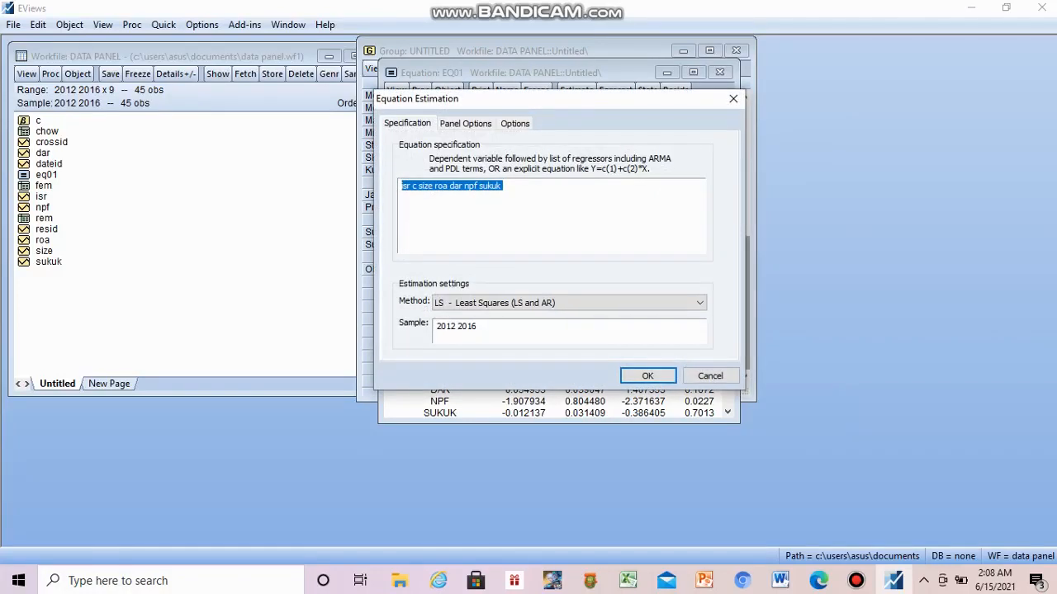
left_click(466, 123)
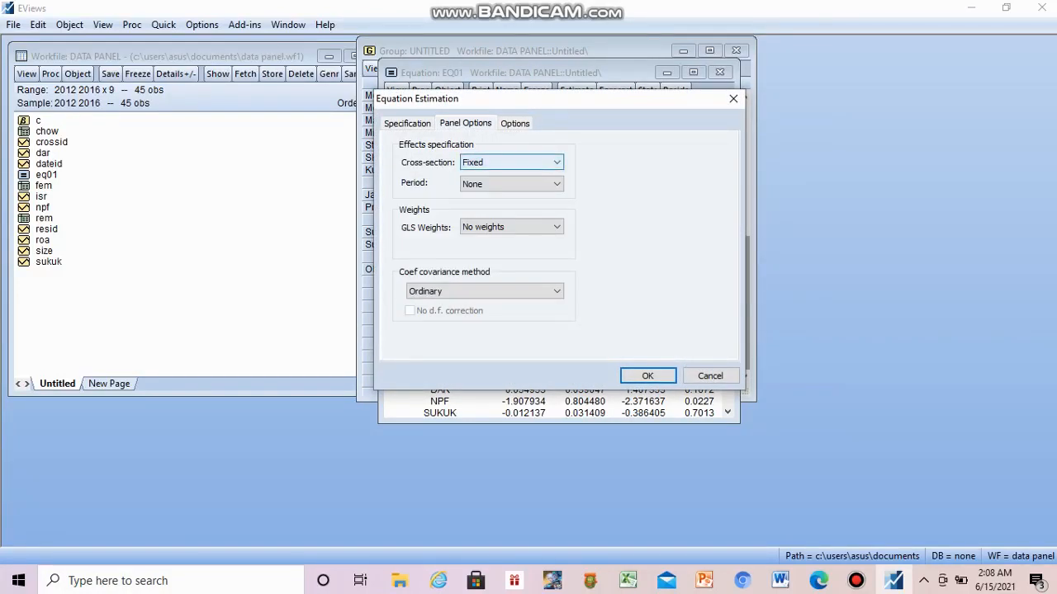
left_click(511, 162)
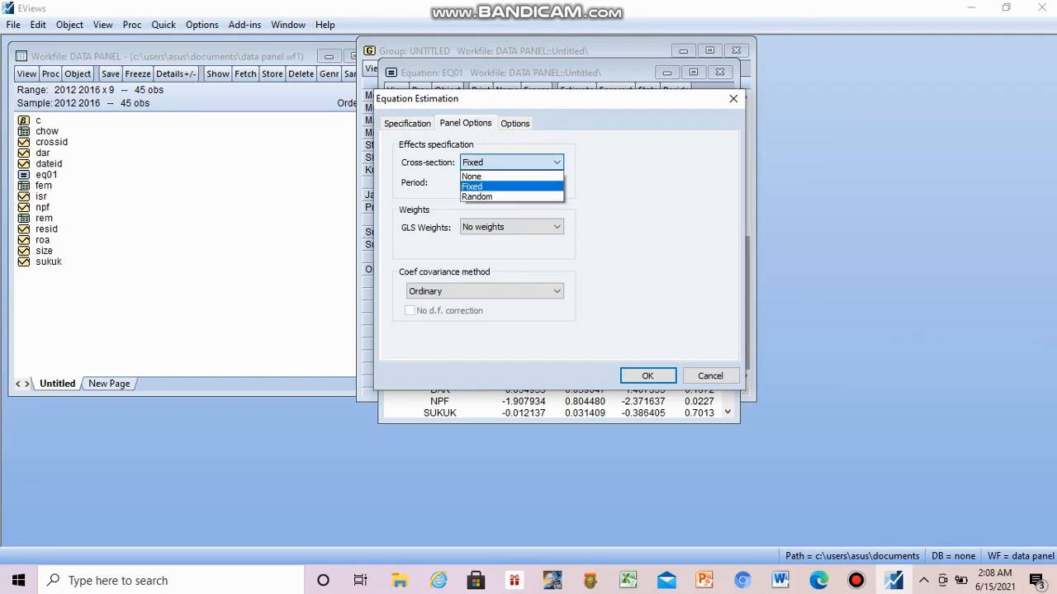
key("Down")
key("Return")
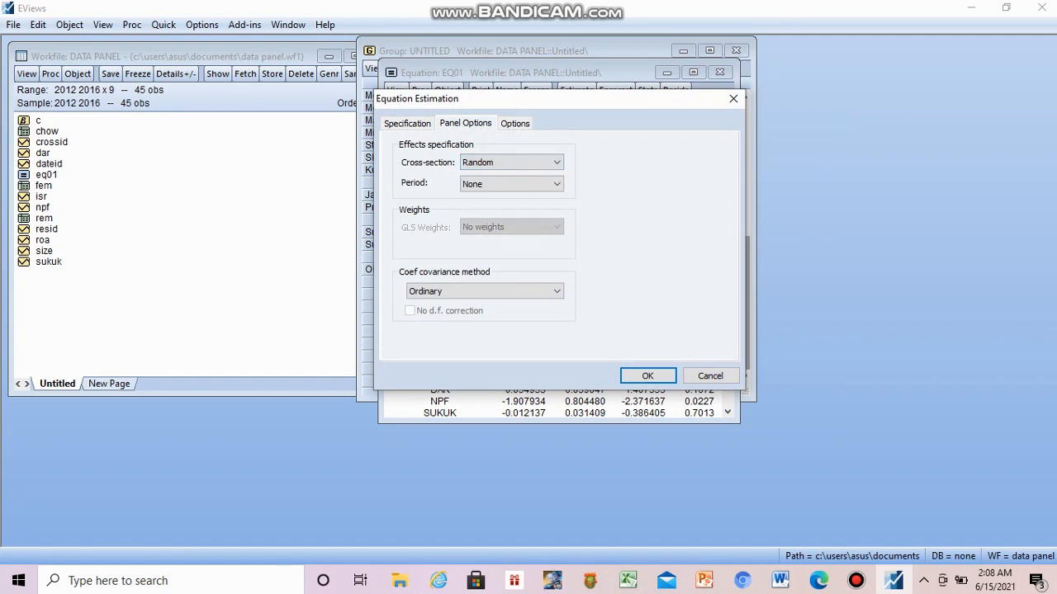
key("Return")
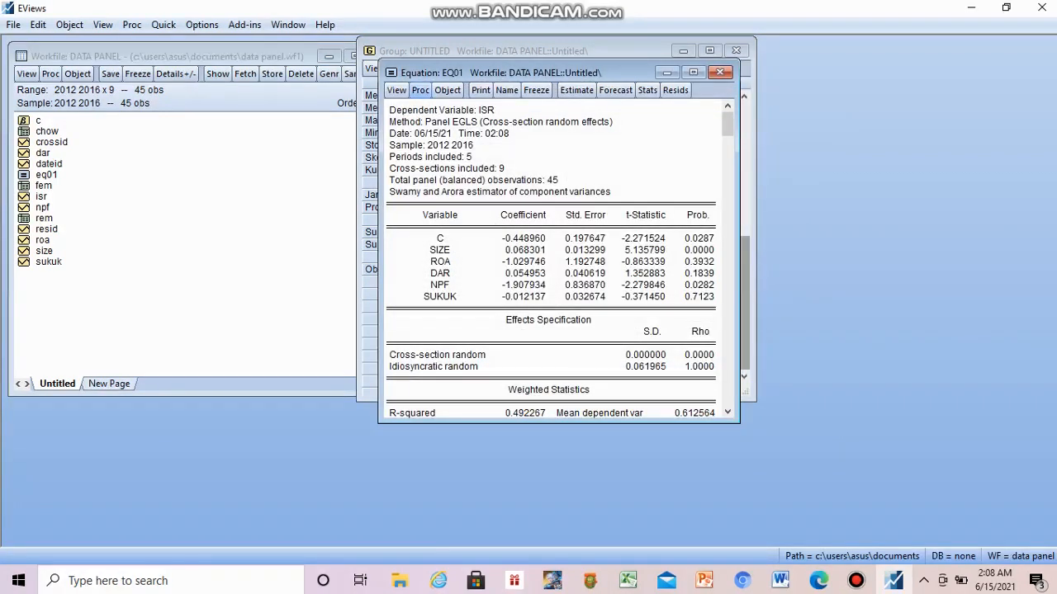
Step: Run the Correlated Random Effects - Hausman Test on equation eq01
left_click(396, 90)
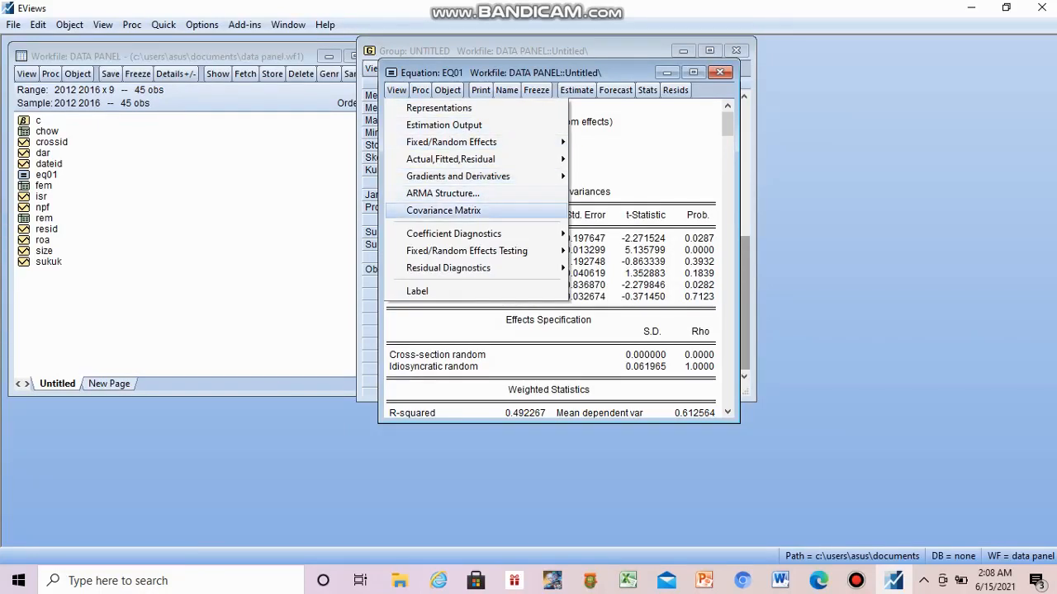
mouse_move(467, 251)
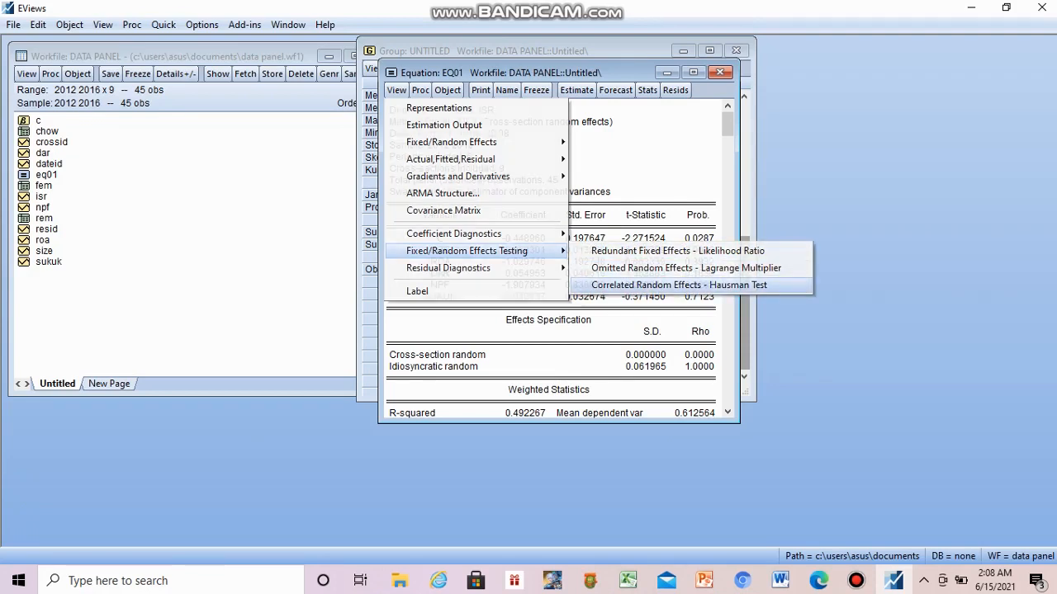
left_click(678, 285)
Step: Freeze the Hausman test output as a table, name it hausman and close the table
left_click(536, 90)
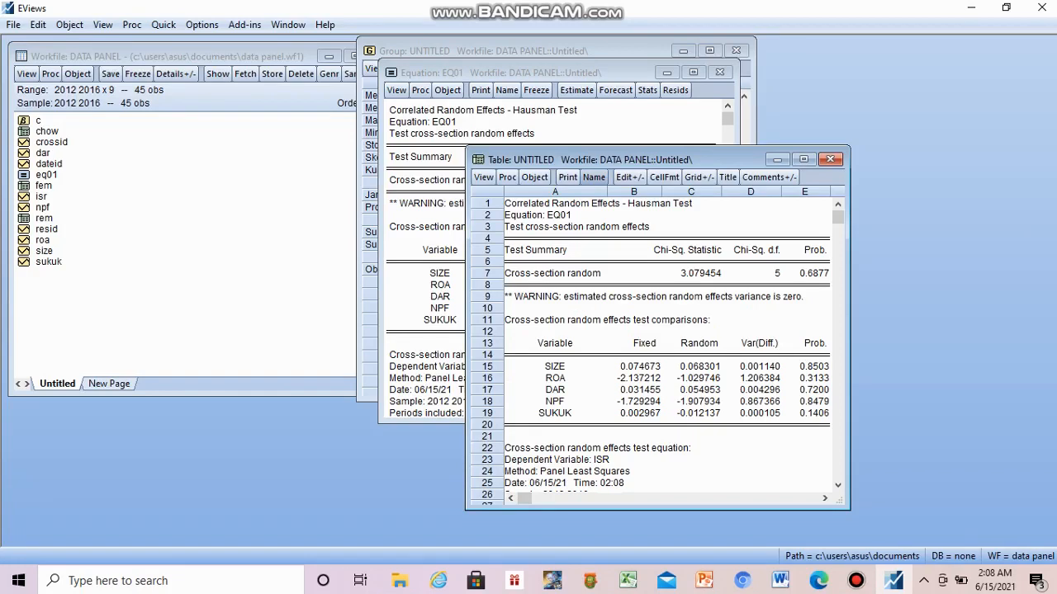
left_click(594, 177)
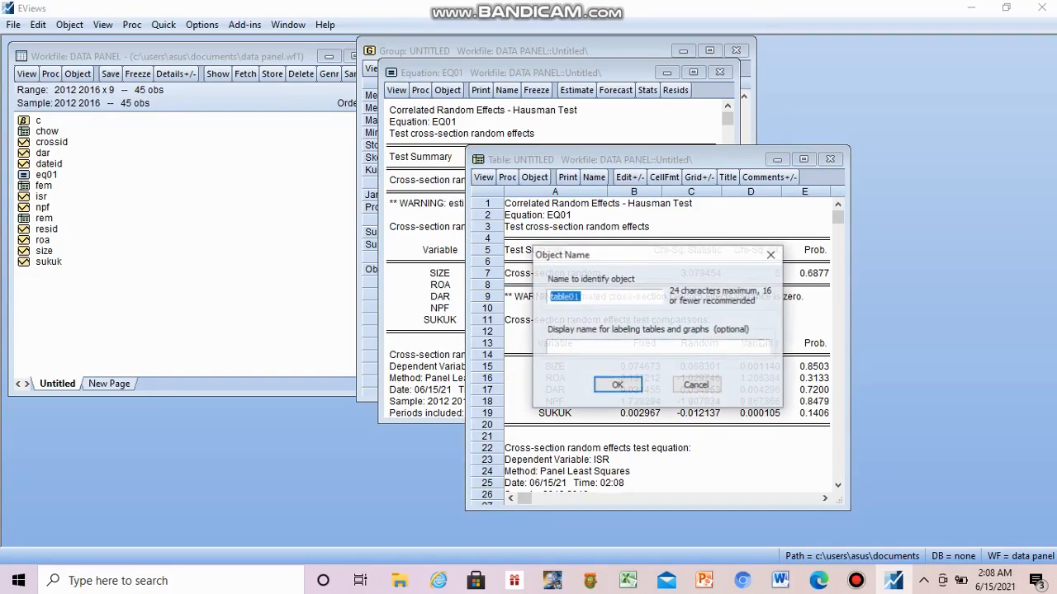
type("hausman")
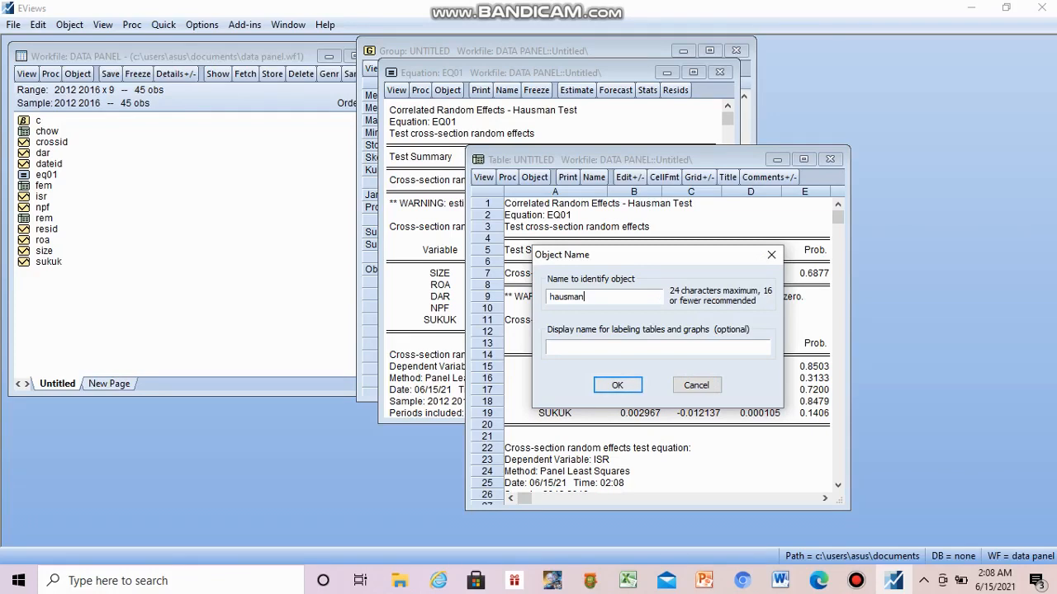
key("Return")
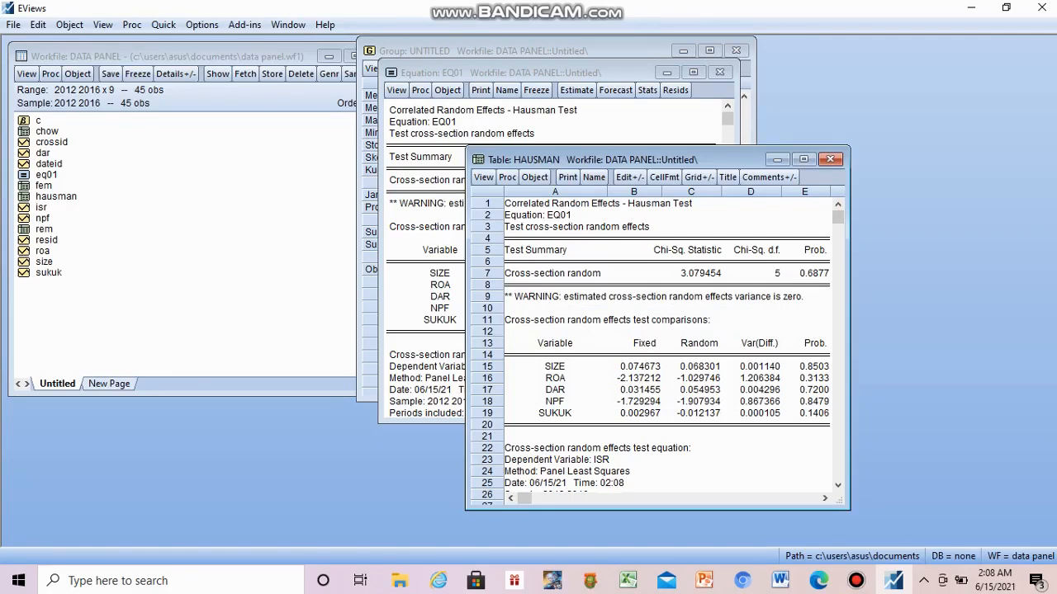
left_click(831, 158)
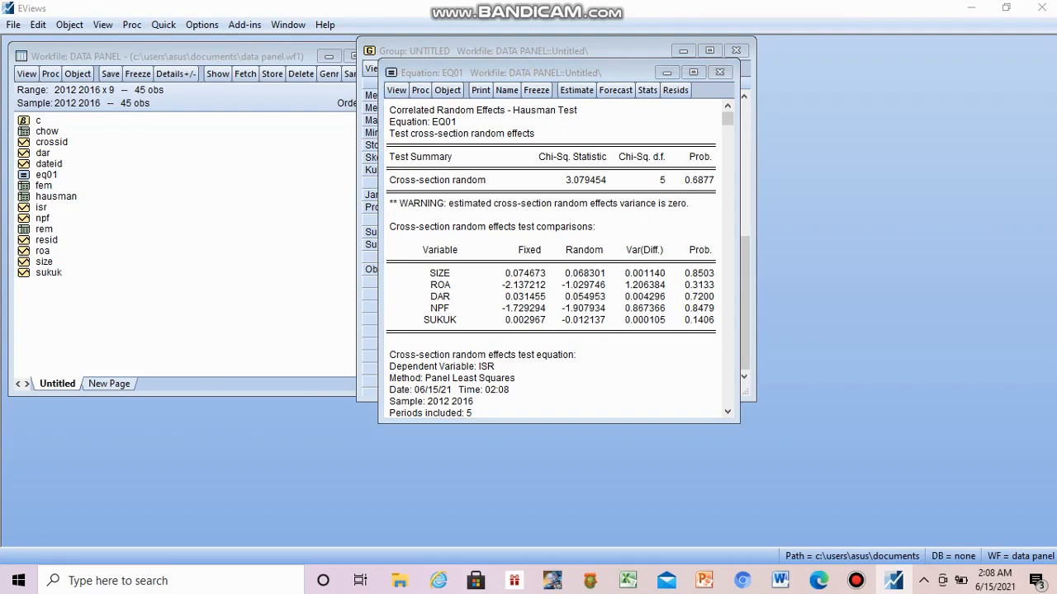
Step: Re-estimate equation eq01 as pooled least squares by setting the cross-section effects to None
left_click(576, 90)
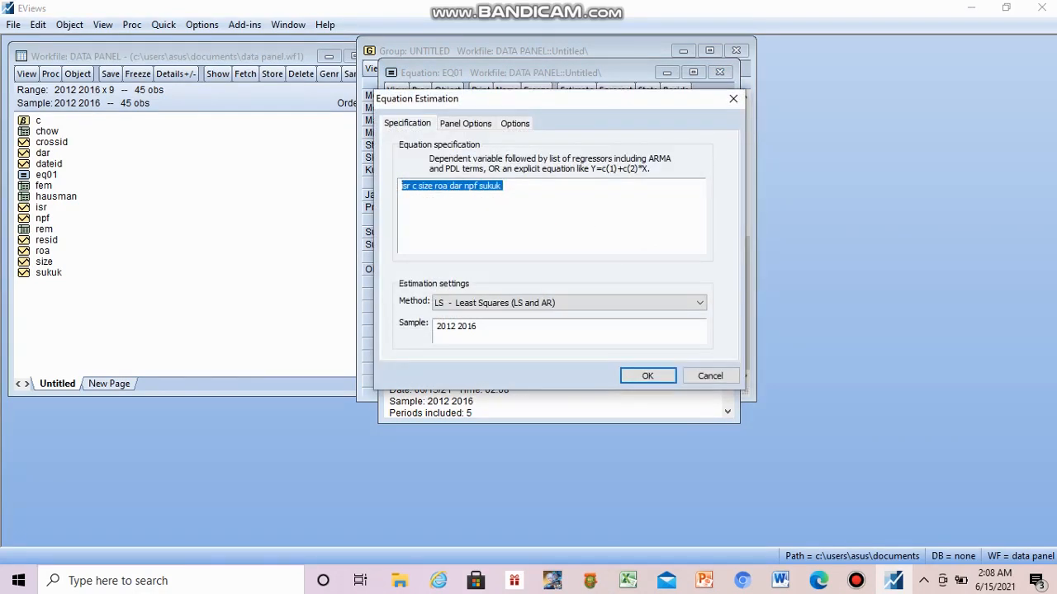
left_click(466, 124)
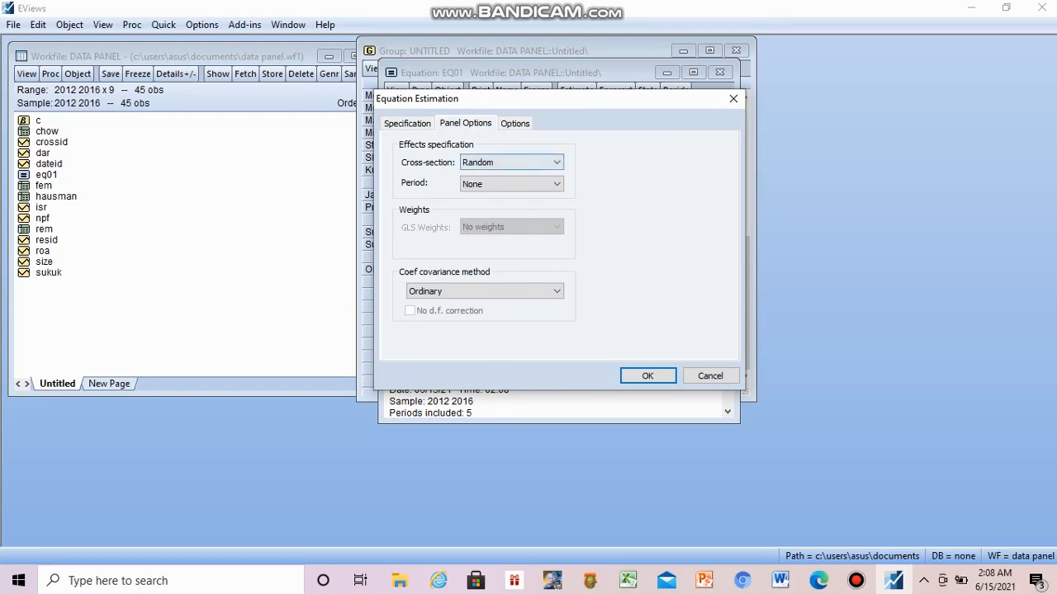
left_click(528, 162)
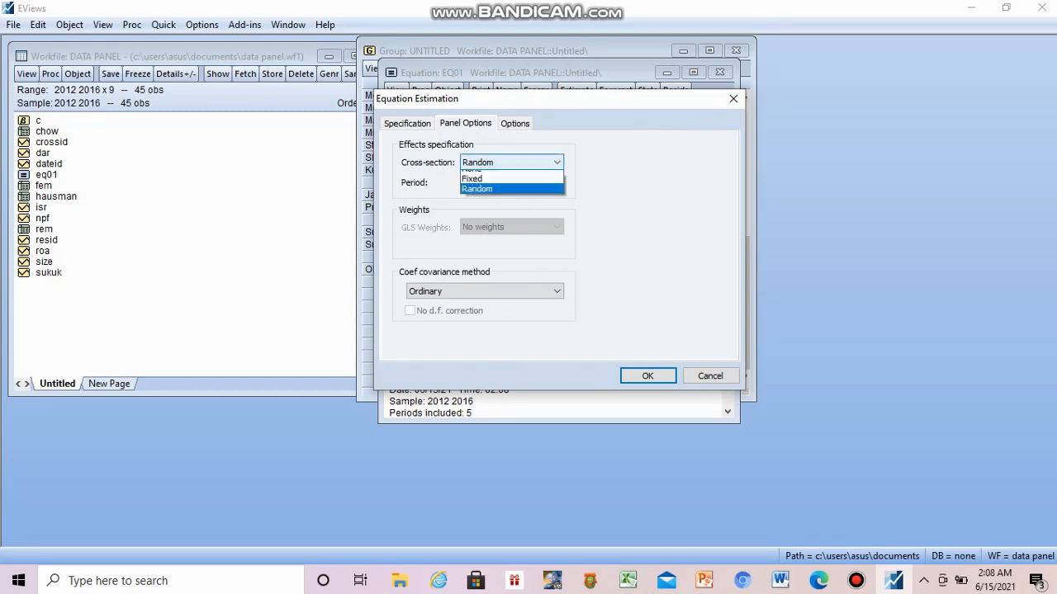
left_click(511, 177)
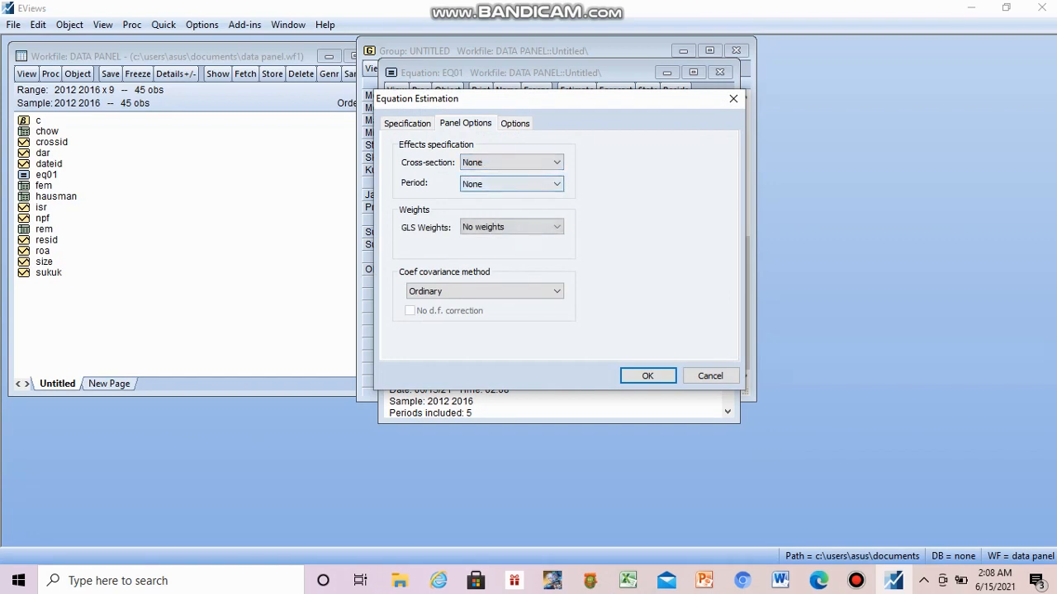
left_click(648, 376)
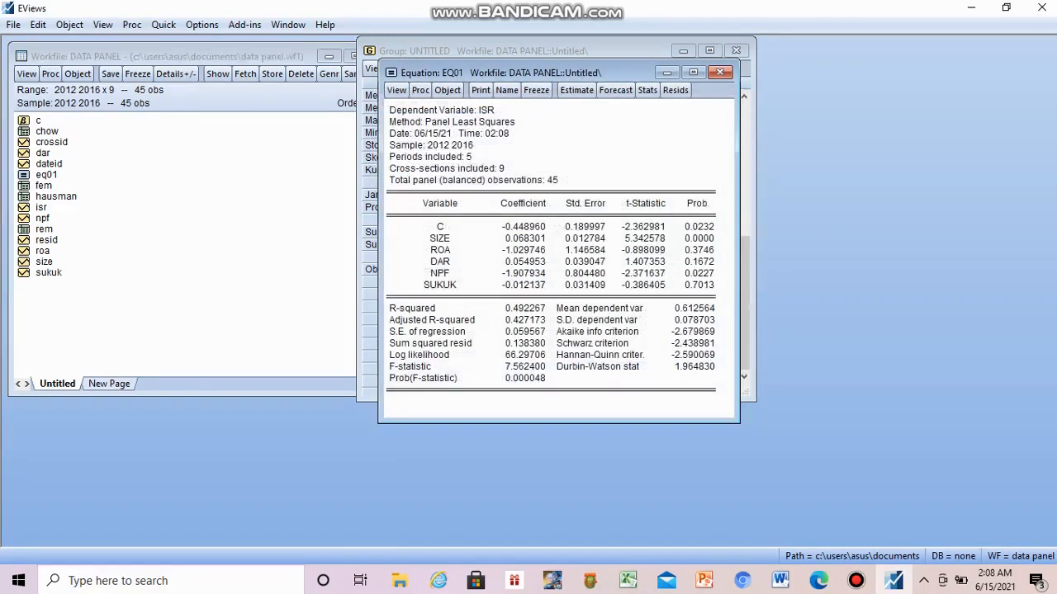
Step: Run the Omitted Random Effects - Lagrange Multiplier test on equation eq01
left_click(396, 90)
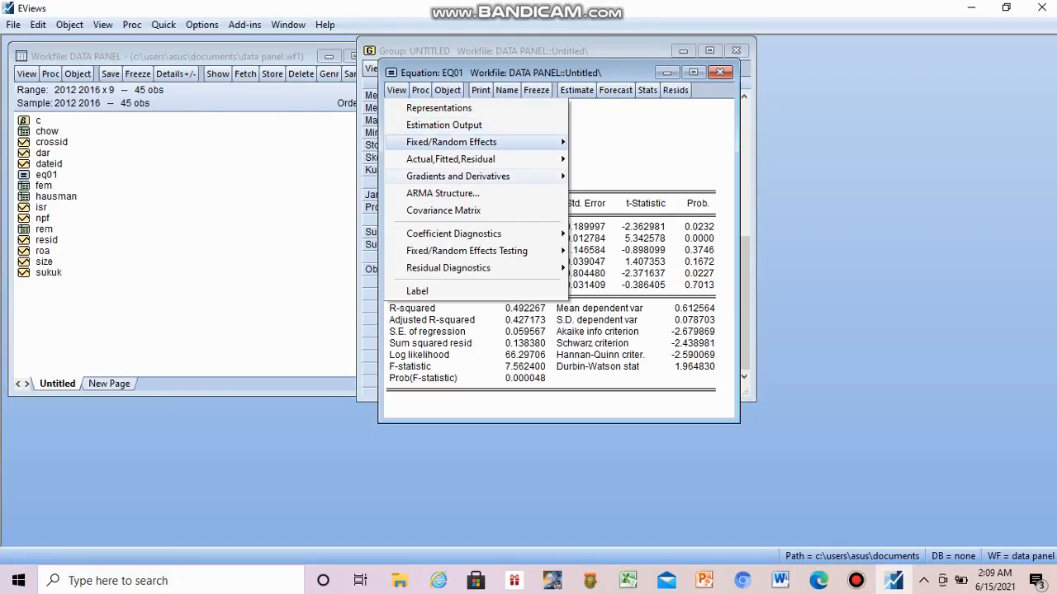
mouse_move(466, 250)
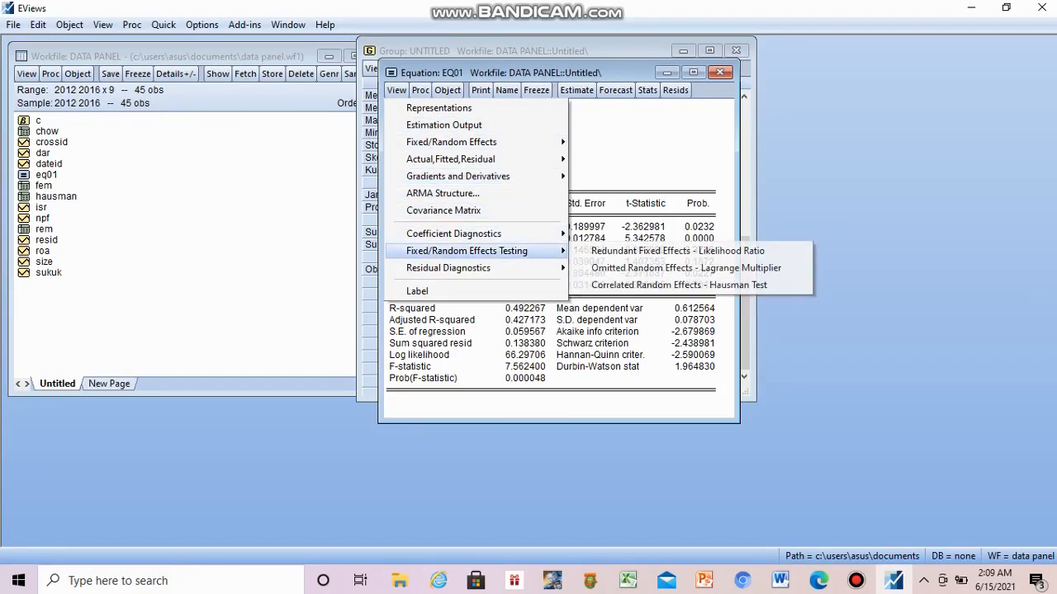
left_click(686, 269)
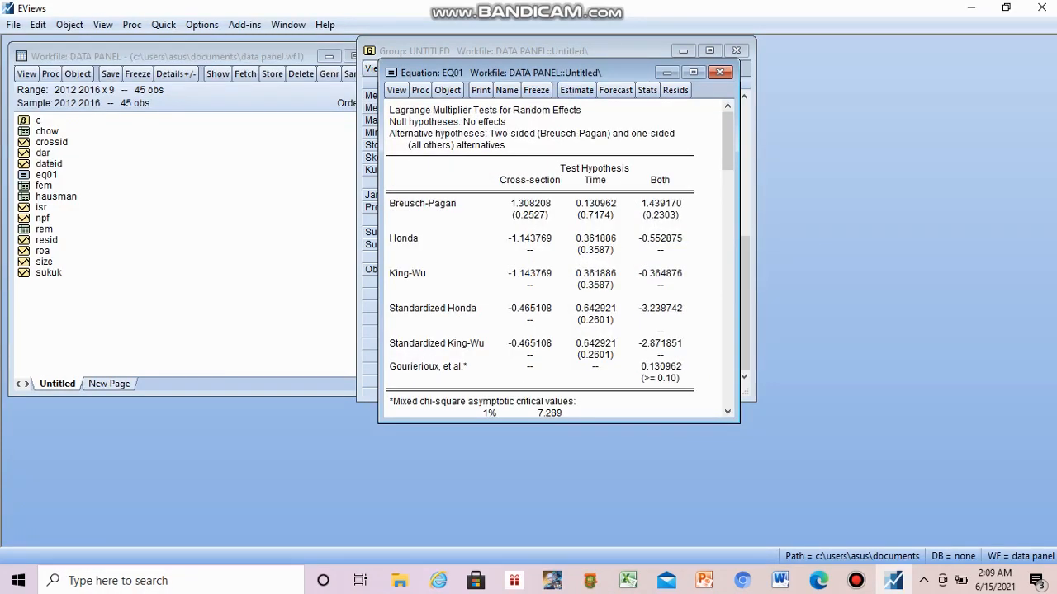
Step: Freeze the Lagrange Multiplier test output as a table, name it lagrange and close the table
left_click(537, 90)
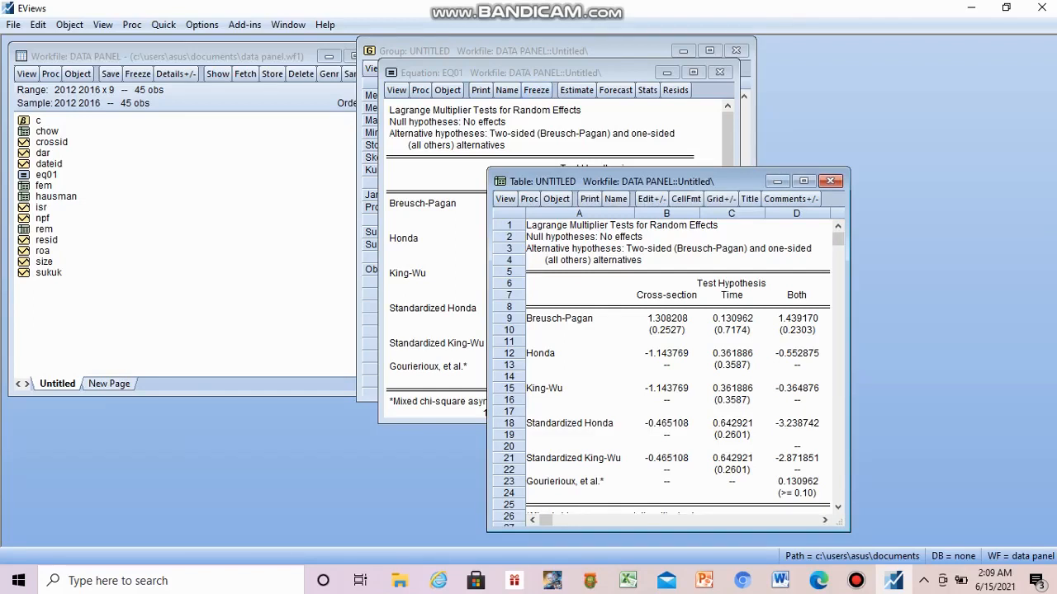
left_click(616, 199)
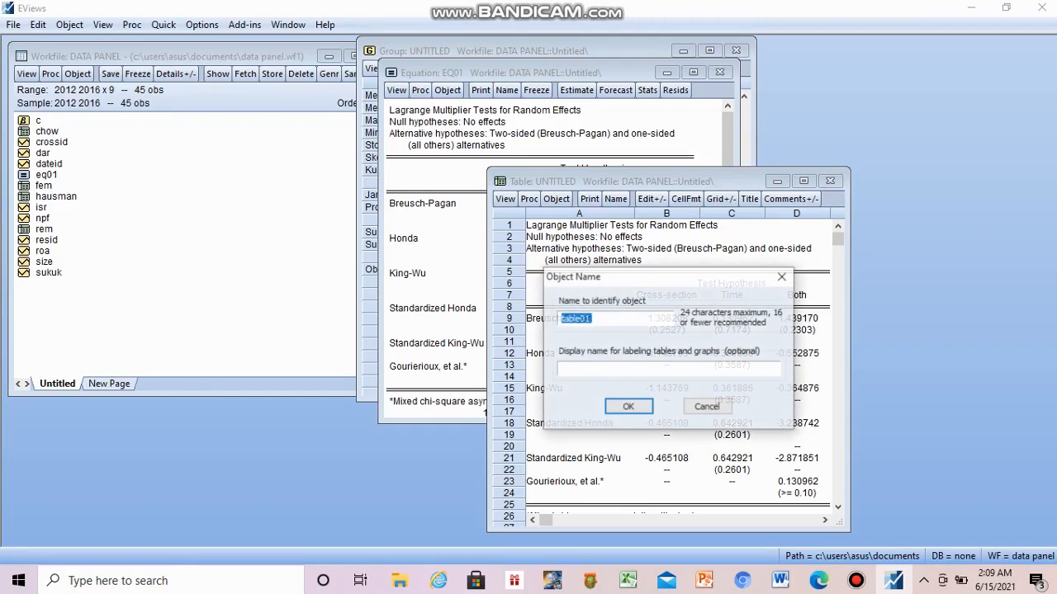
key("BackSpace")
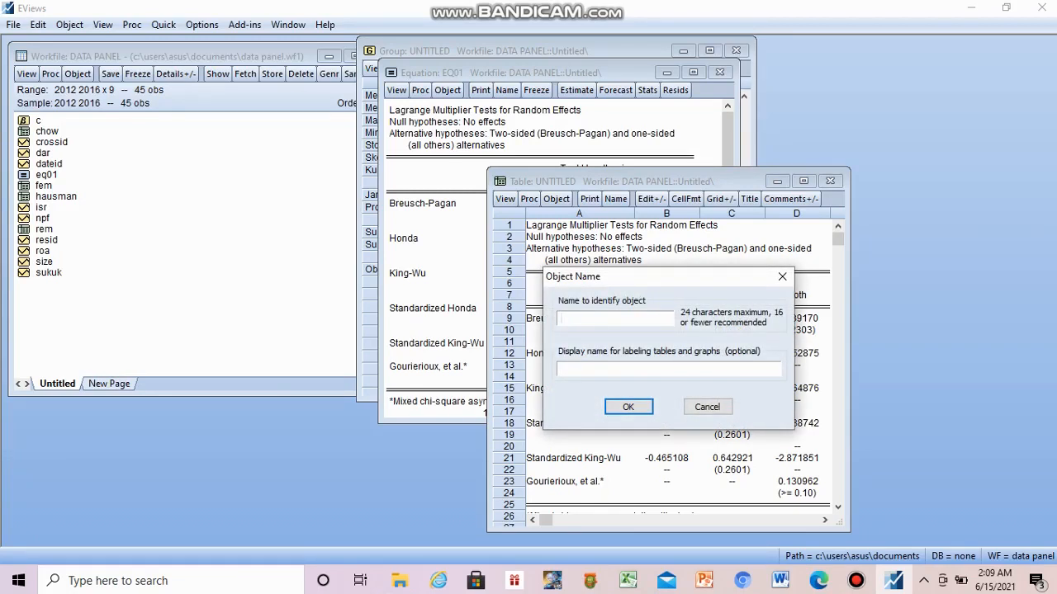
type("lagrange")
key("Return")
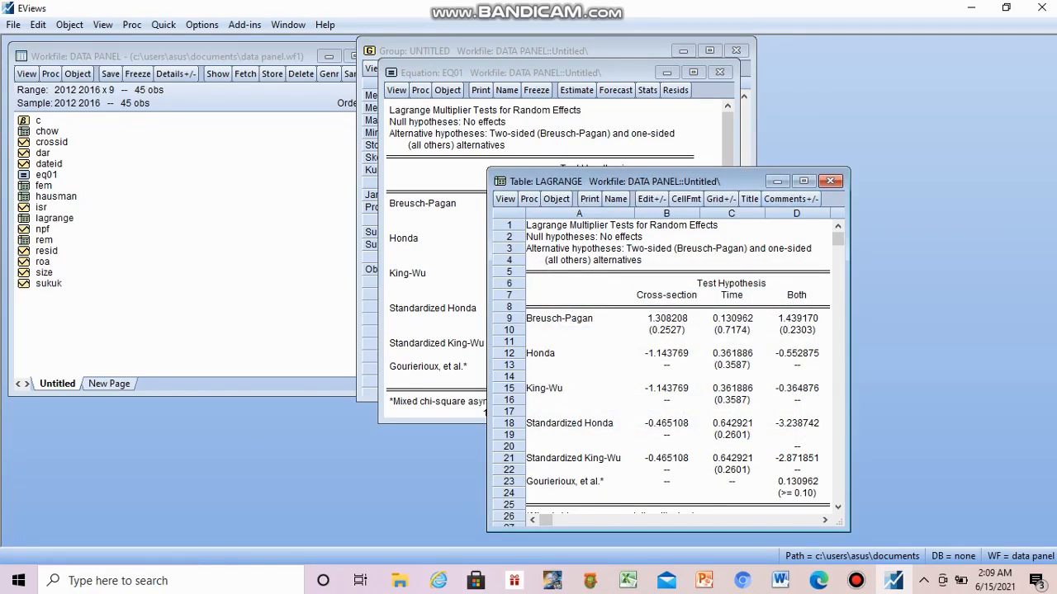
left_click(830, 181)
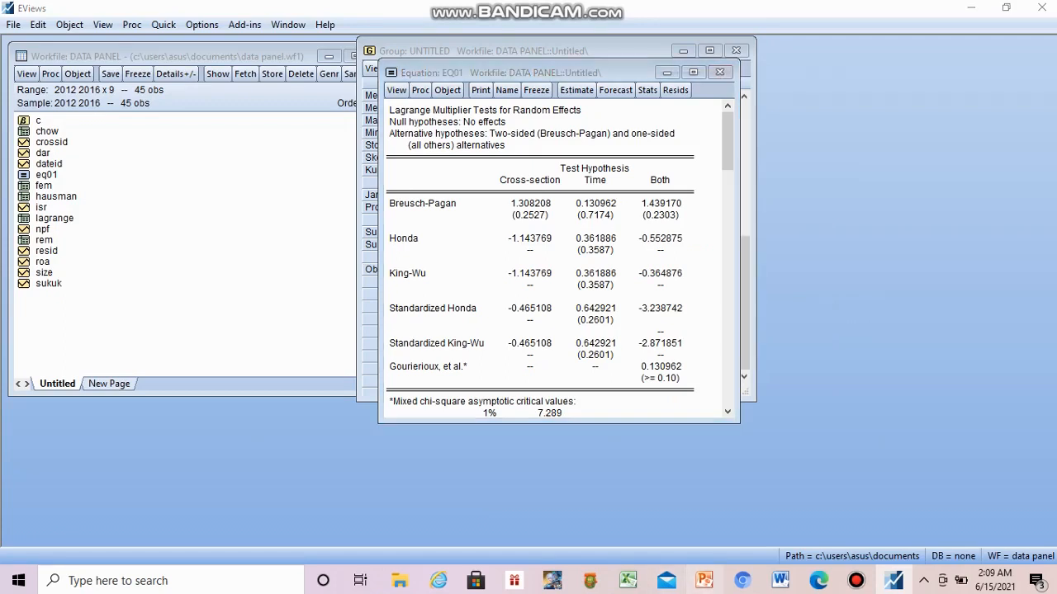
Step: Switch to PowerPoint to view the slide on panel data regression model selection
mouse_move(704, 580)
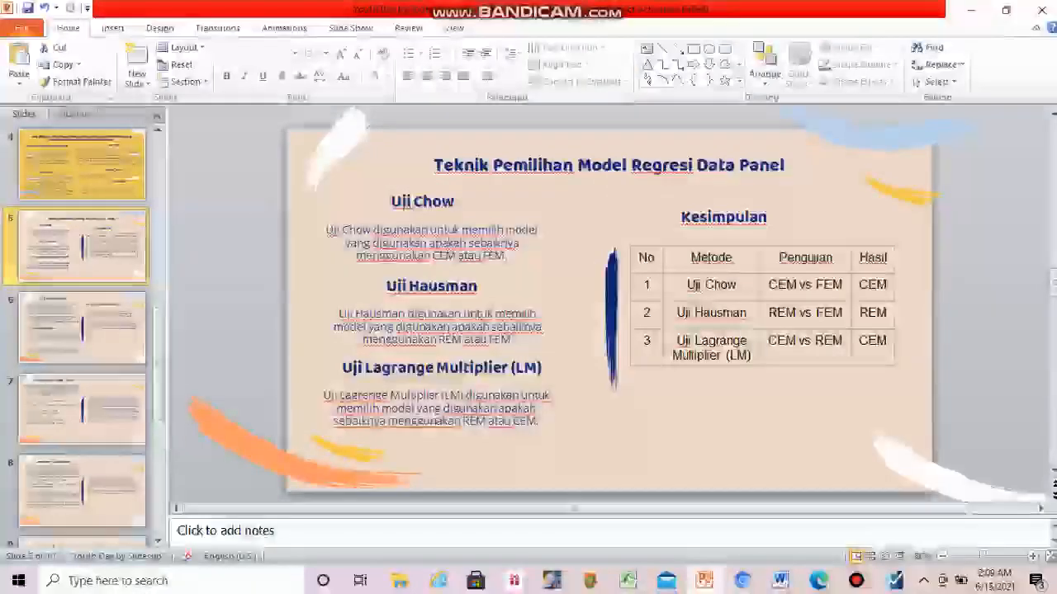